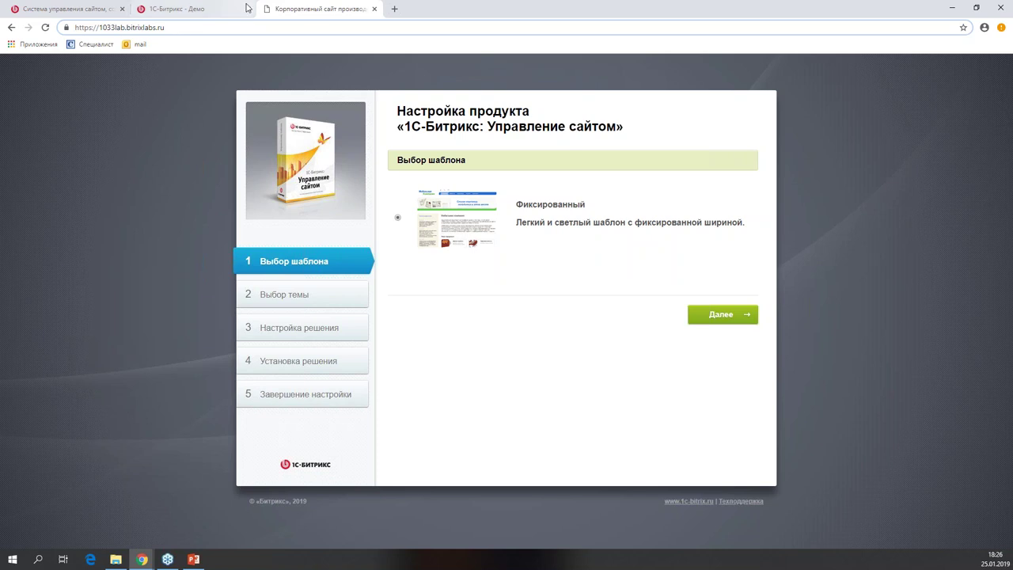
# Accept the Фиксированный site template, preview the alternative colour themes, and apply the Бирюзовый theme.
pyautogui.click(734, 316)
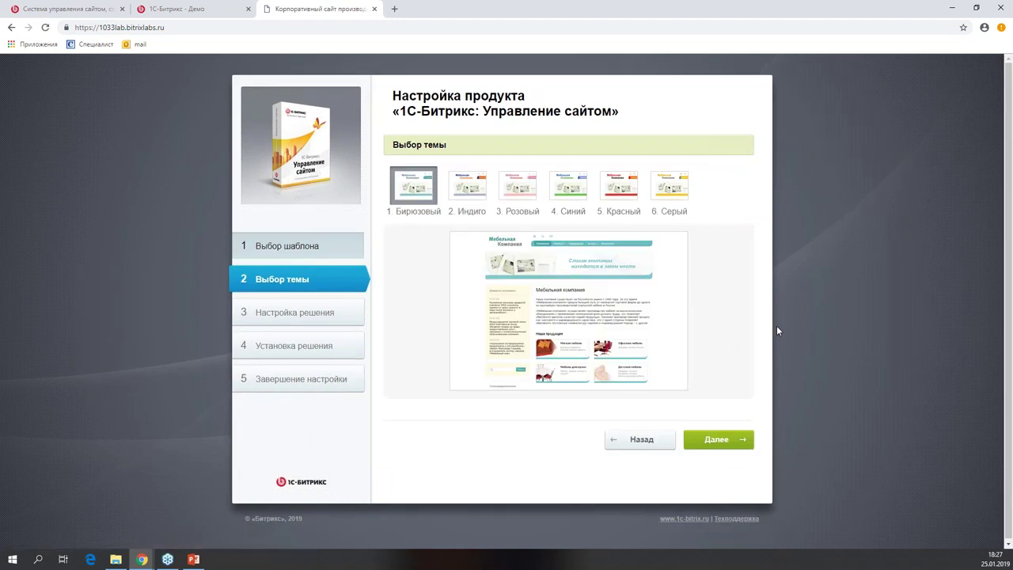
pyautogui.click(483, 198)
pyautogui.click(518, 192)
pyautogui.click(569, 196)
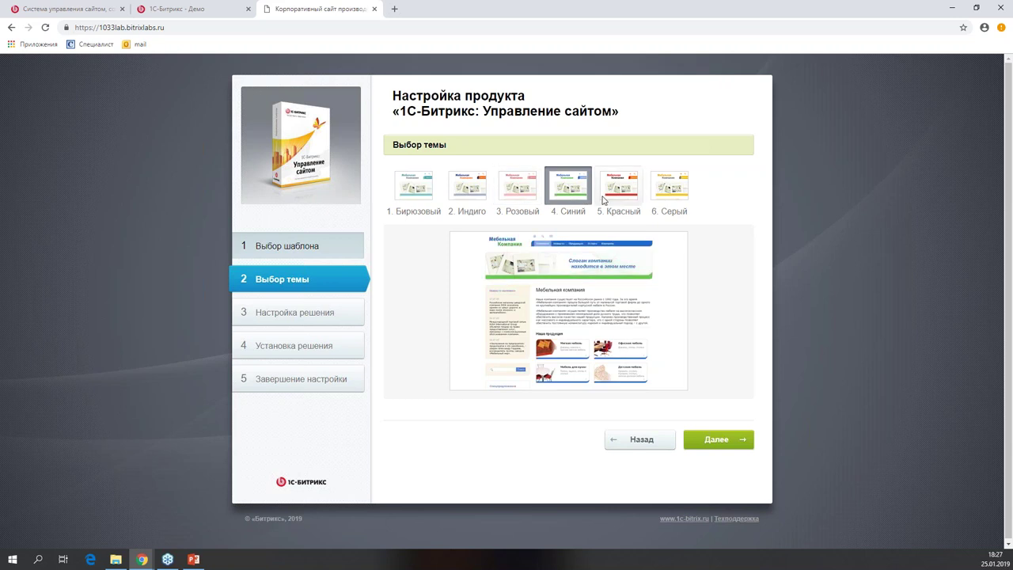
pyautogui.click(662, 193)
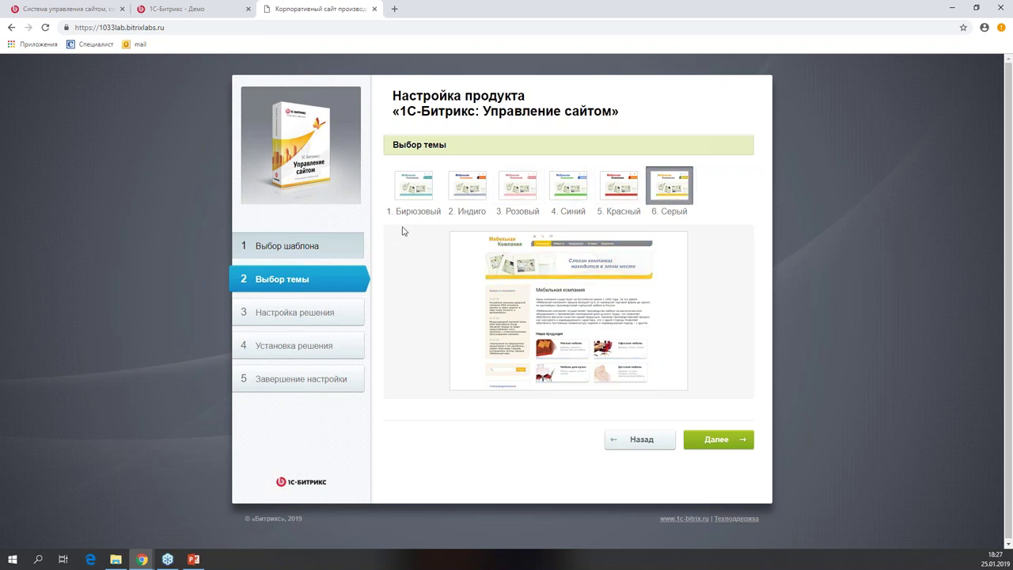
pyautogui.click(412, 187)
pyautogui.click(734, 442)
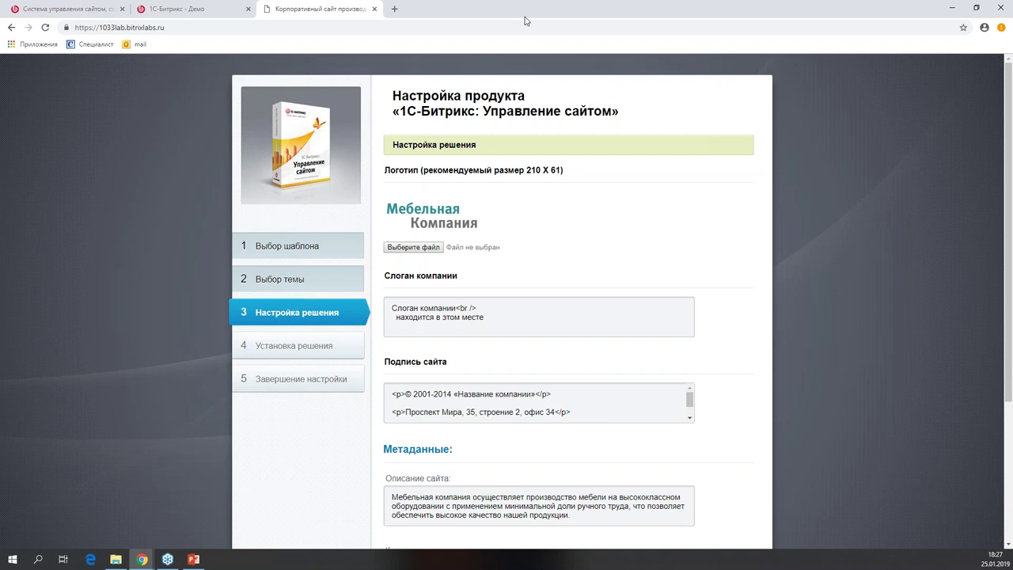
# Install the solution with the default logo, company slogan, site signature and metadata.
pyautogui.scroll(-1, 577, 337)
pyautogui.scroll(-2, 577, 338)
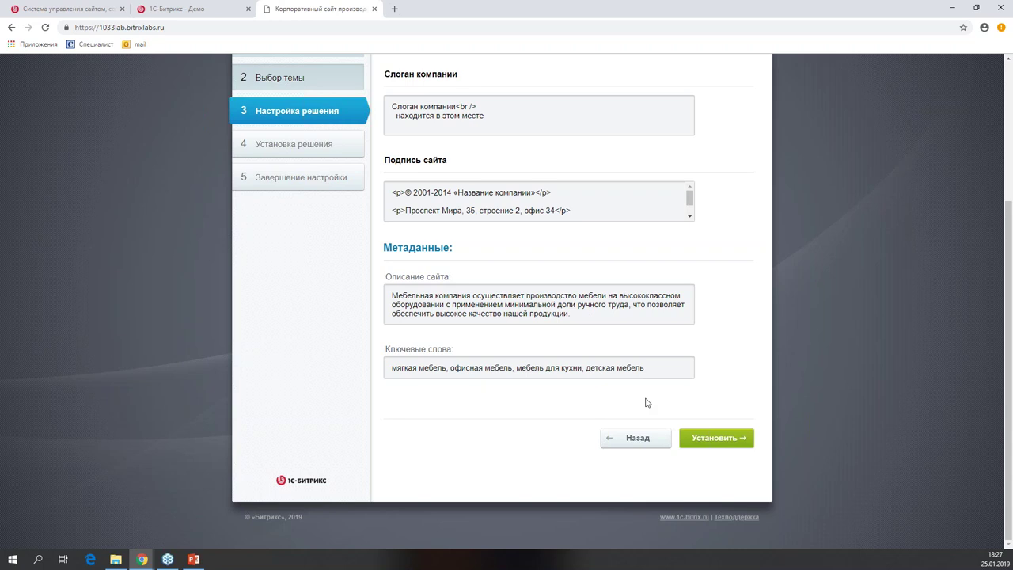
pyautogui.click(736, 444)
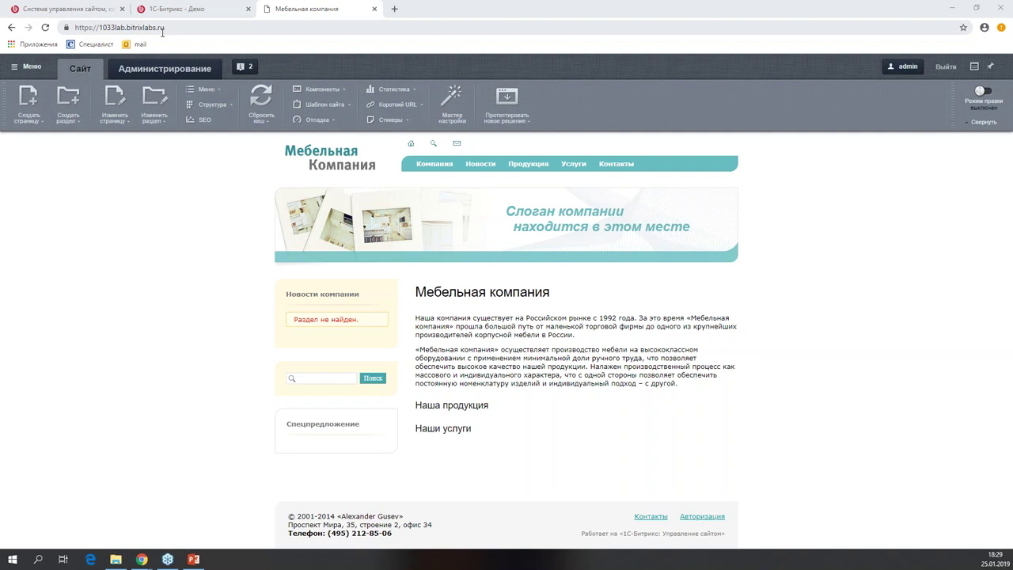
# Go to the site administration and open Сайт производства (Сайт по умолчанию) under Сайты 24.
pyautogui.click(167, 28)
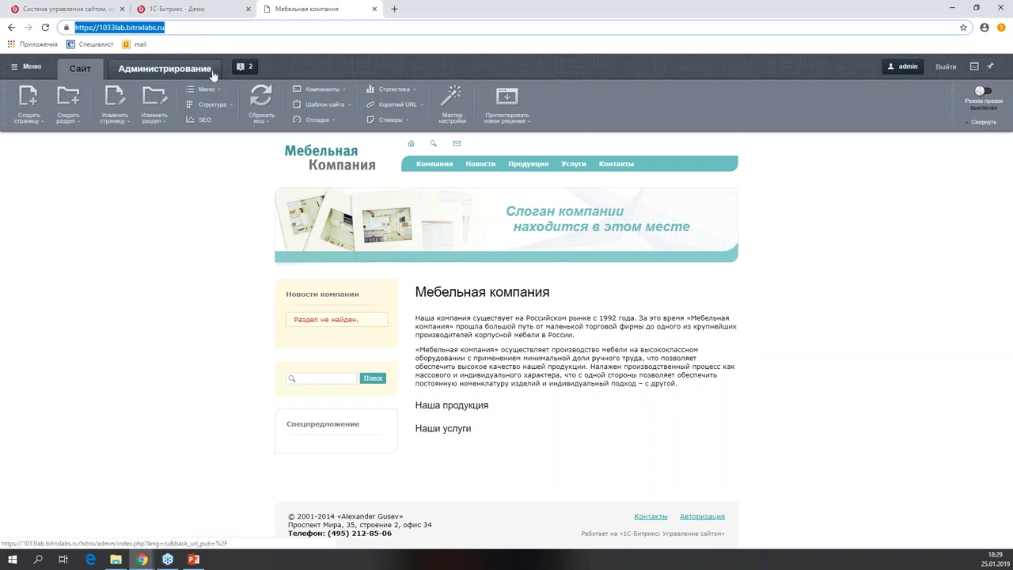
pyautogui.click(163, 72)
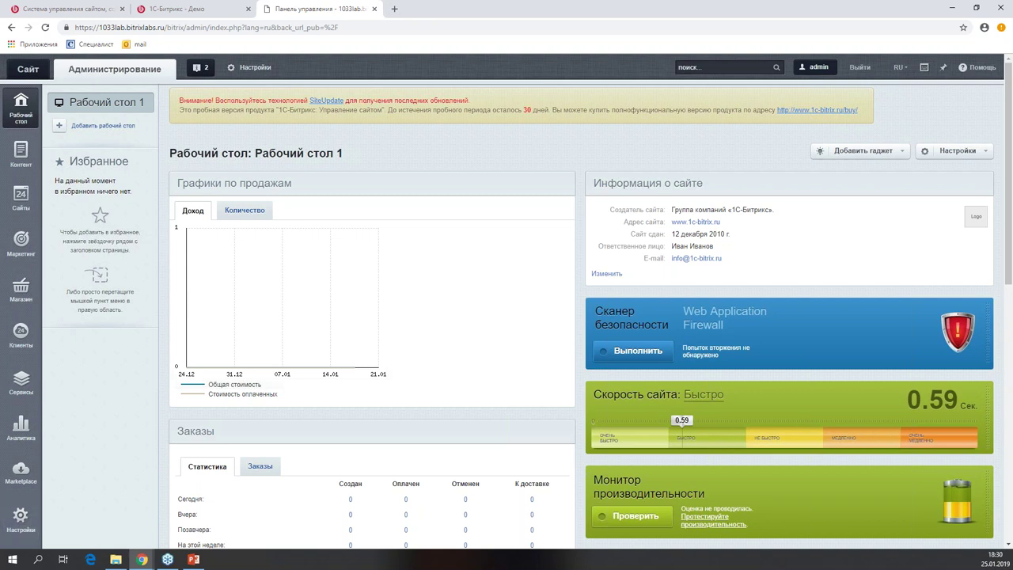
pyautogui.click(25, 201)
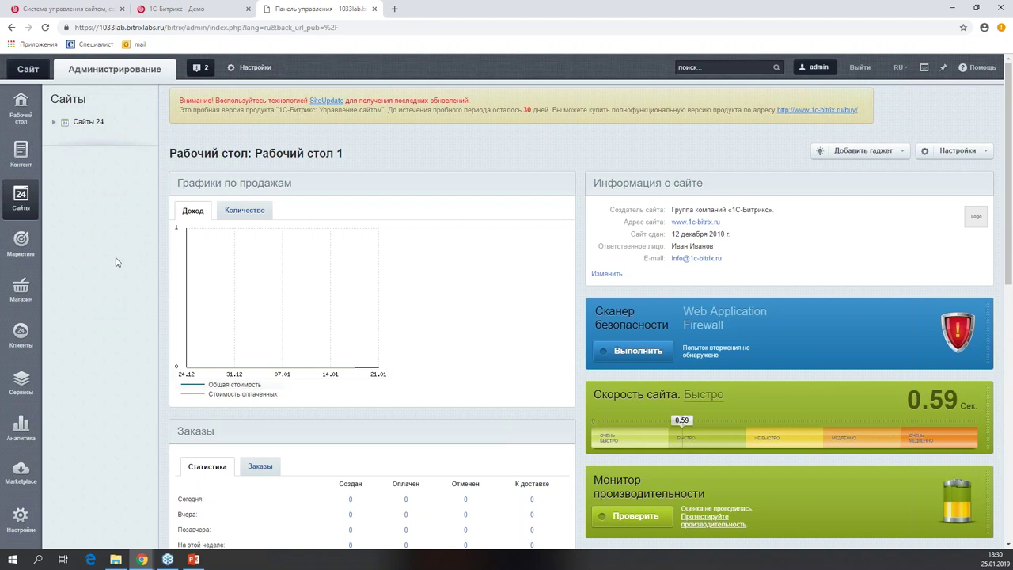
pyautogui.click(54, 124)
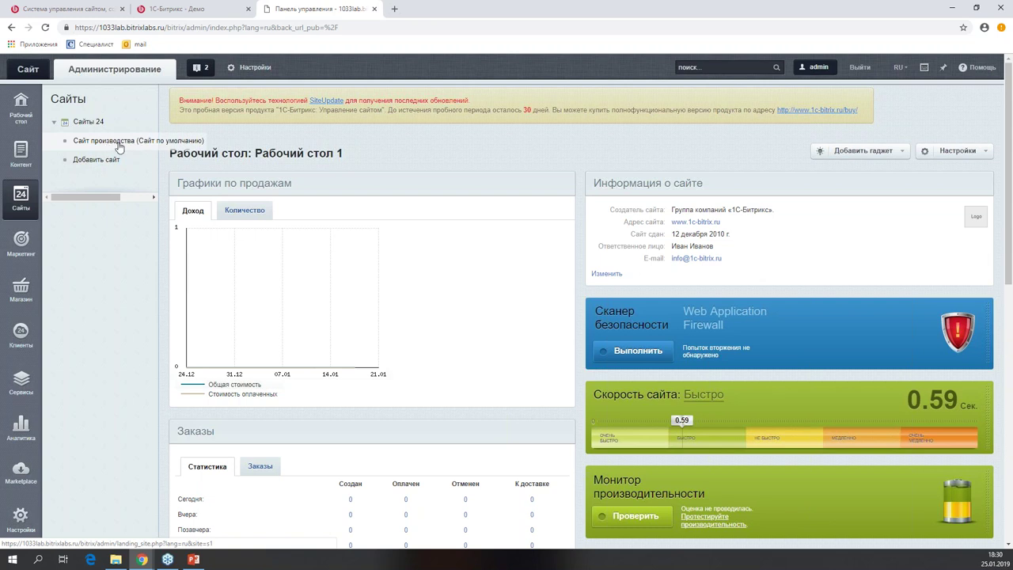
pyautogui.click(113, 143)
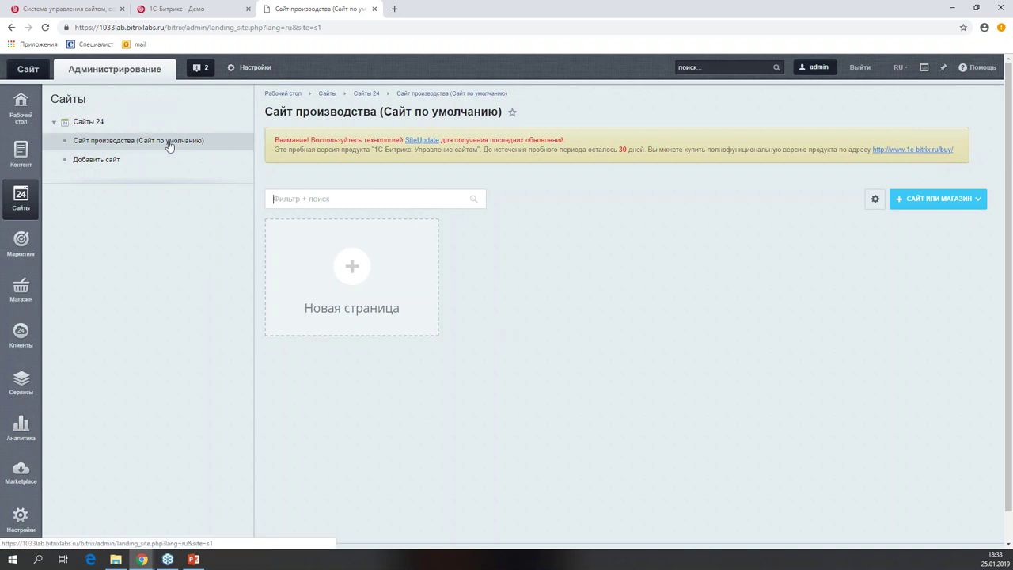
pyautogui.click(352, 271)
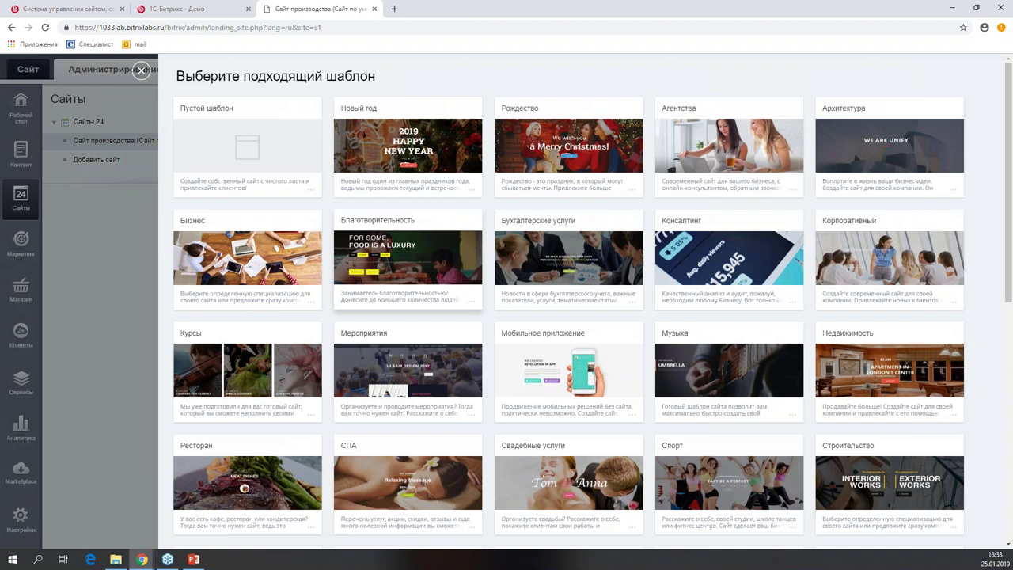
pyautogui.click(141, 70)
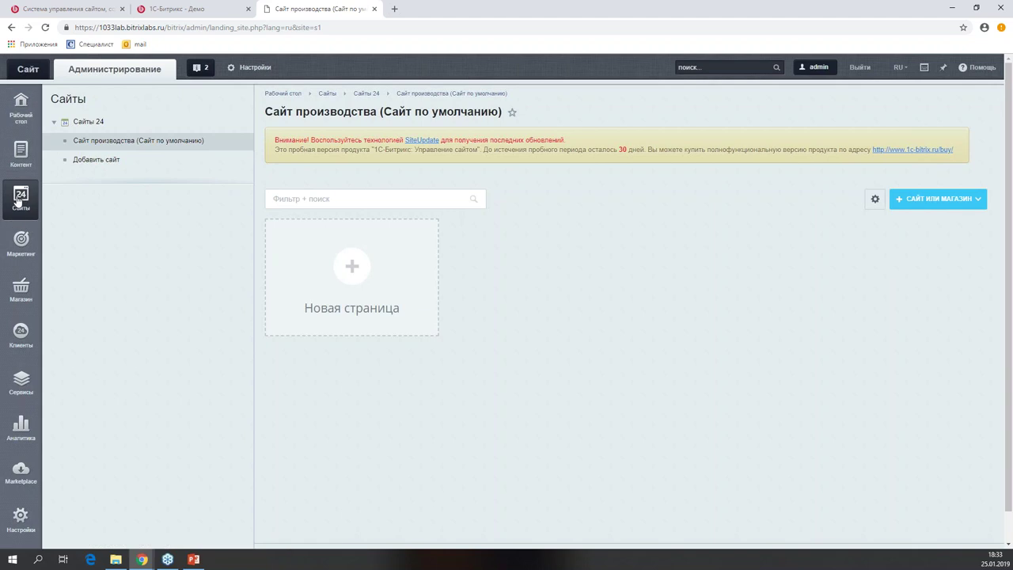
pyautogui.click(83, 124)
pyautogui.click(83, 124)
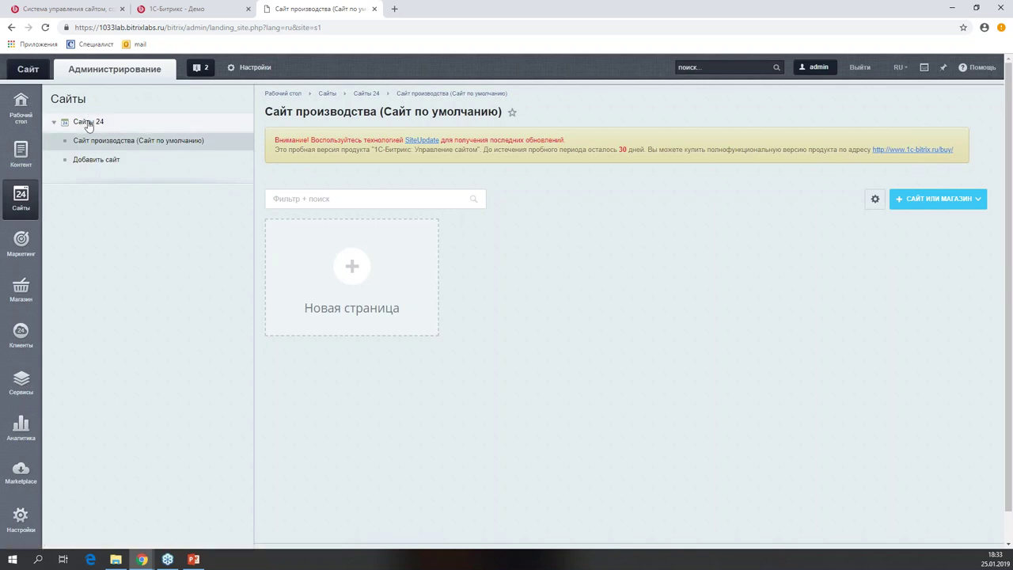
pyautogui.click(160, 146)
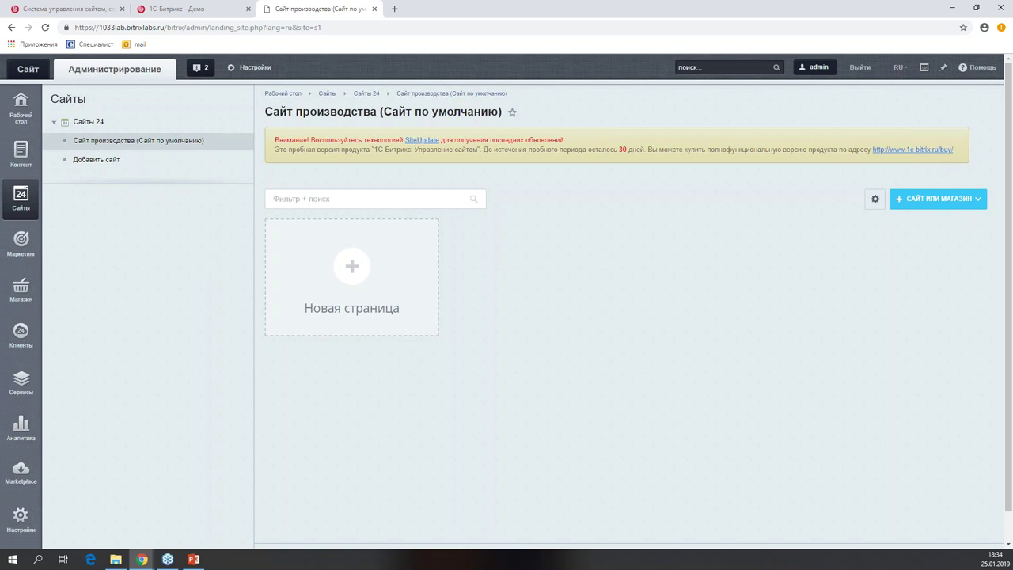
# Create a new page in Сайт производства from the День всех влюблённых template with its default colour palette.
pyautogui.click(360, 271)
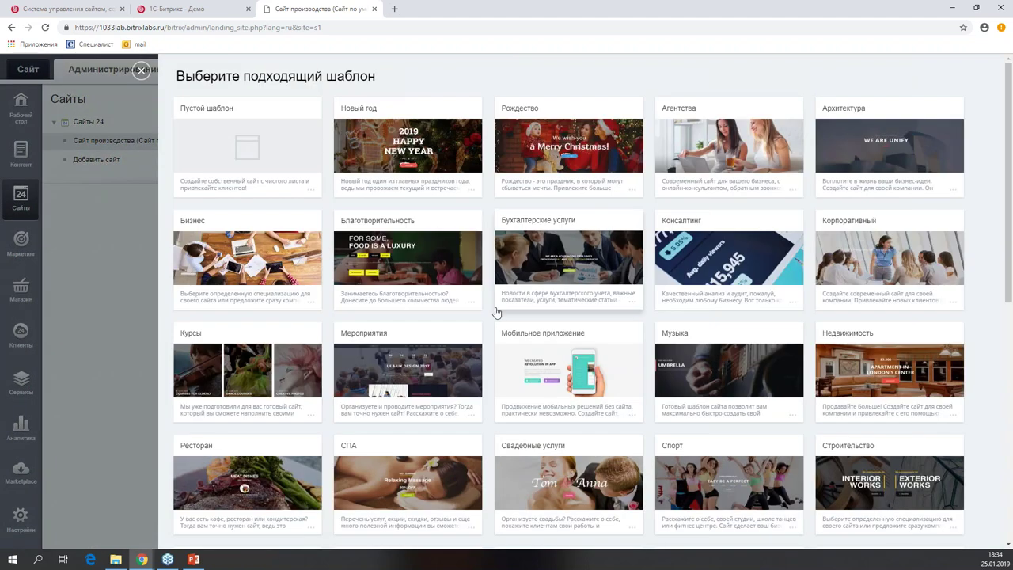
pyautogui.scroll(-1, 628, 192)
pyautogui.scroll(-6, 627, 192)
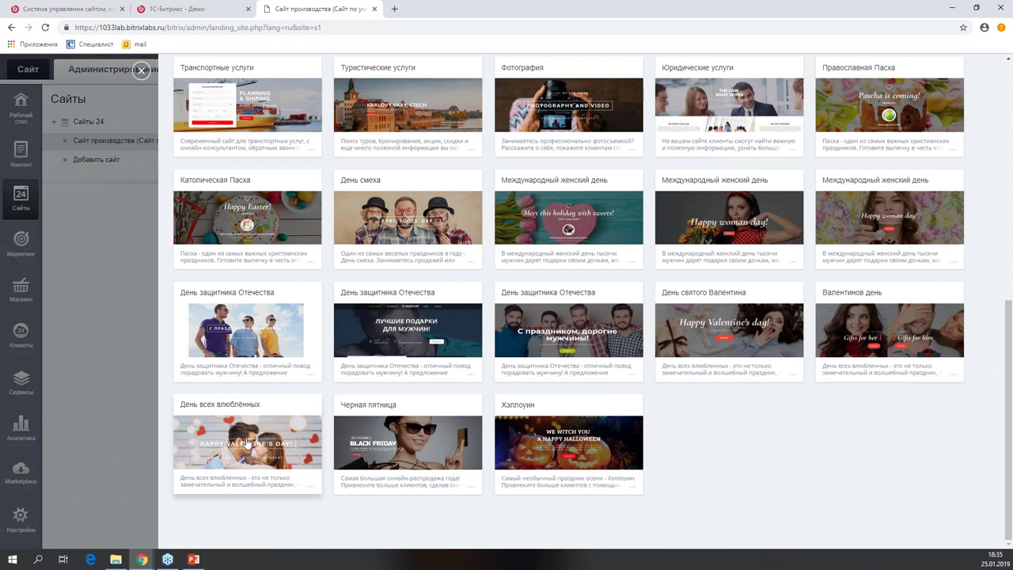
pyautogui.click(248, 442)
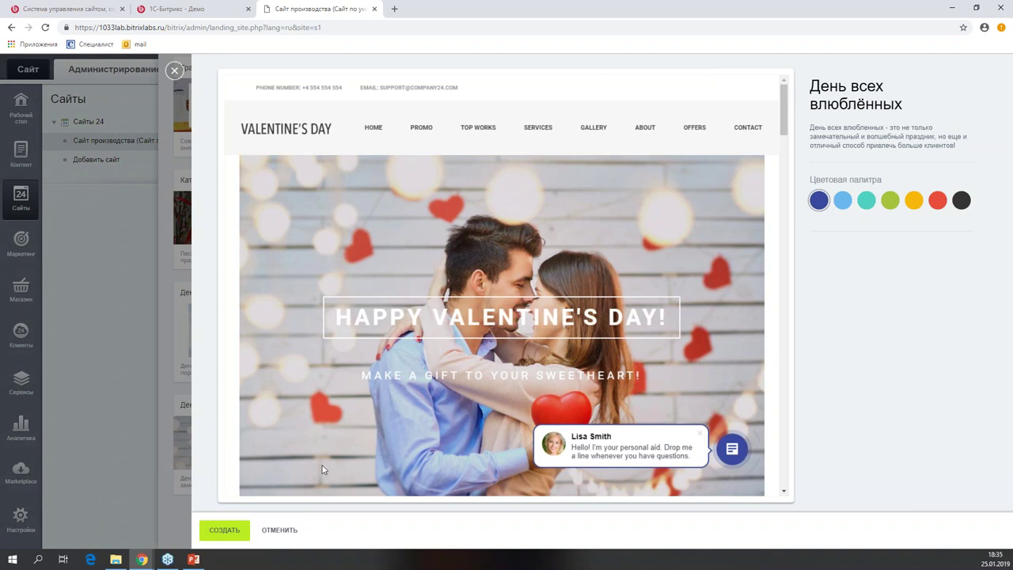
pyautogui.click(223, 532)
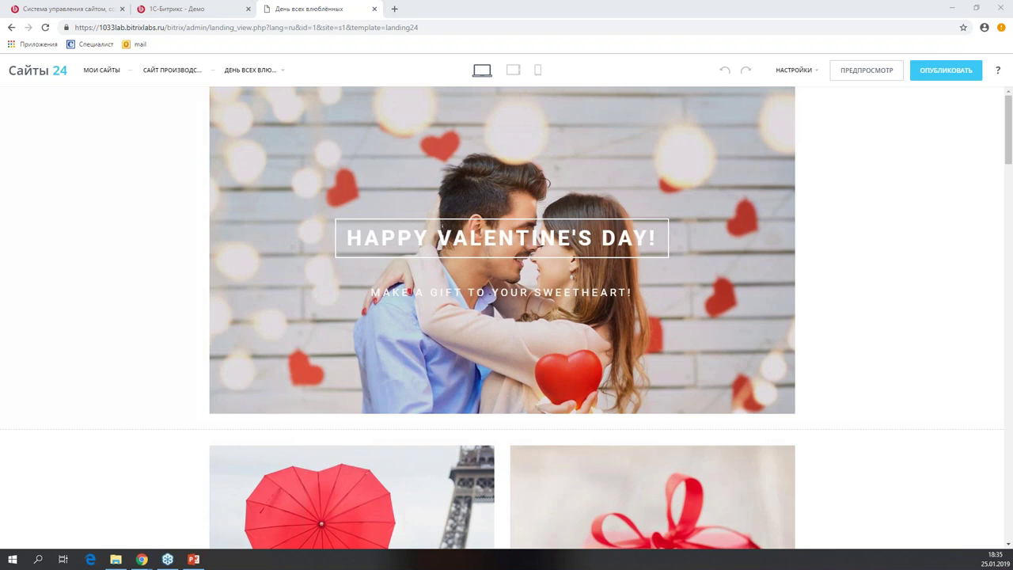
# Try to replace the Valentine's Day banner's background picture with one from Google Images.
pyautogui.moveTo(332, 110)
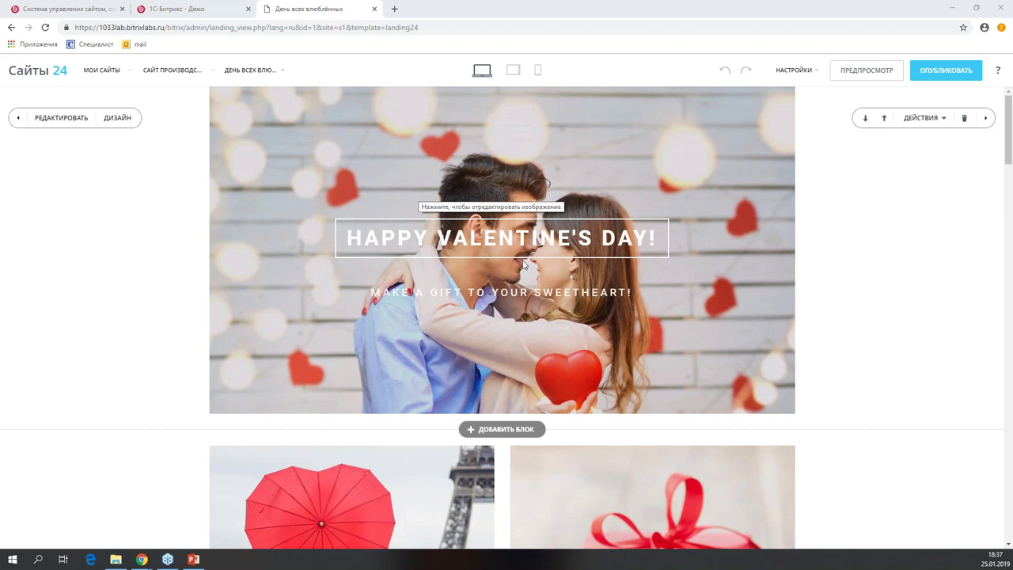
pyautogui.click(462, 146)
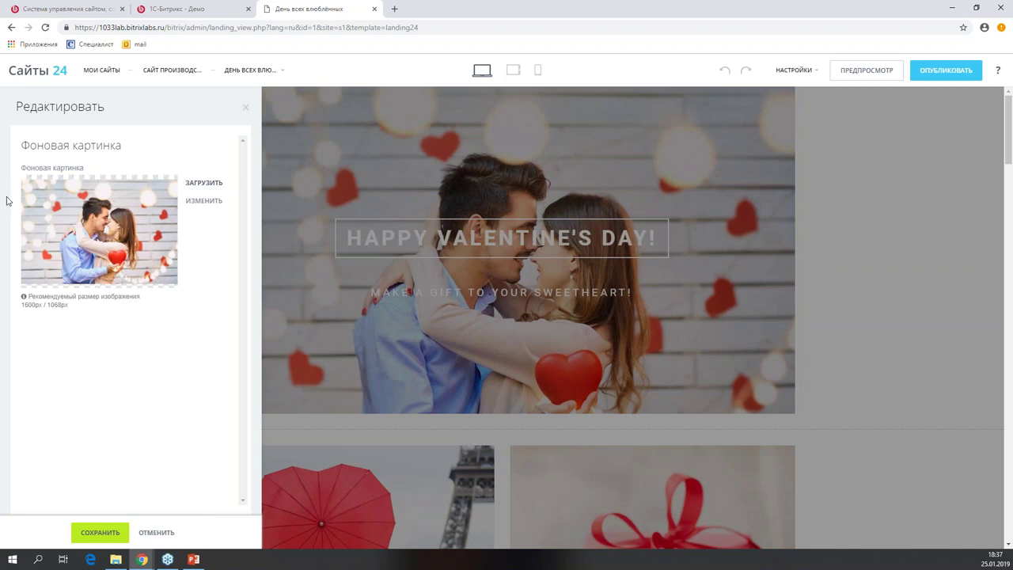
pyautogui.click(246, 107)
pyautogui.click(405, 134)
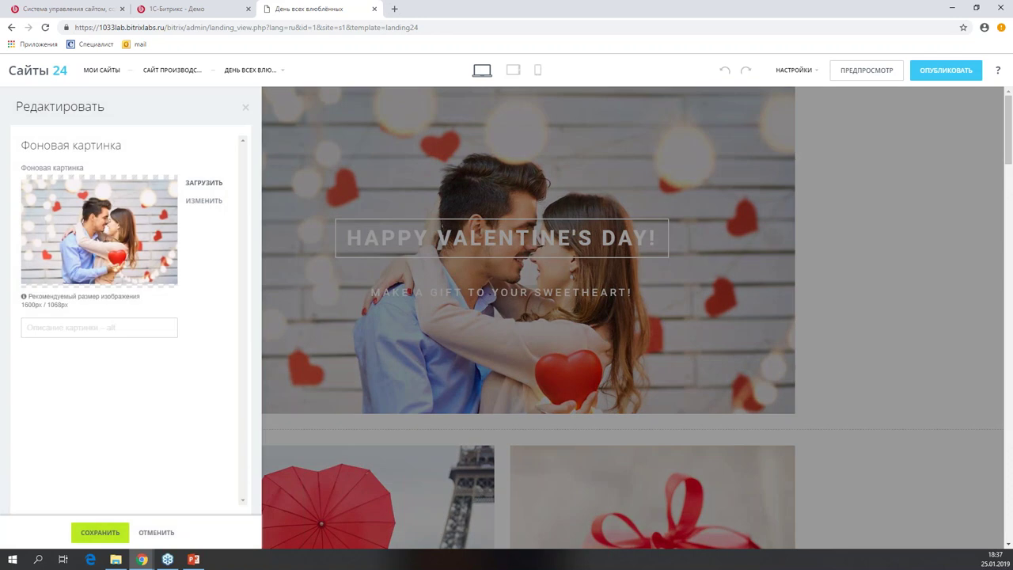
pyautogui.click(202, 183)
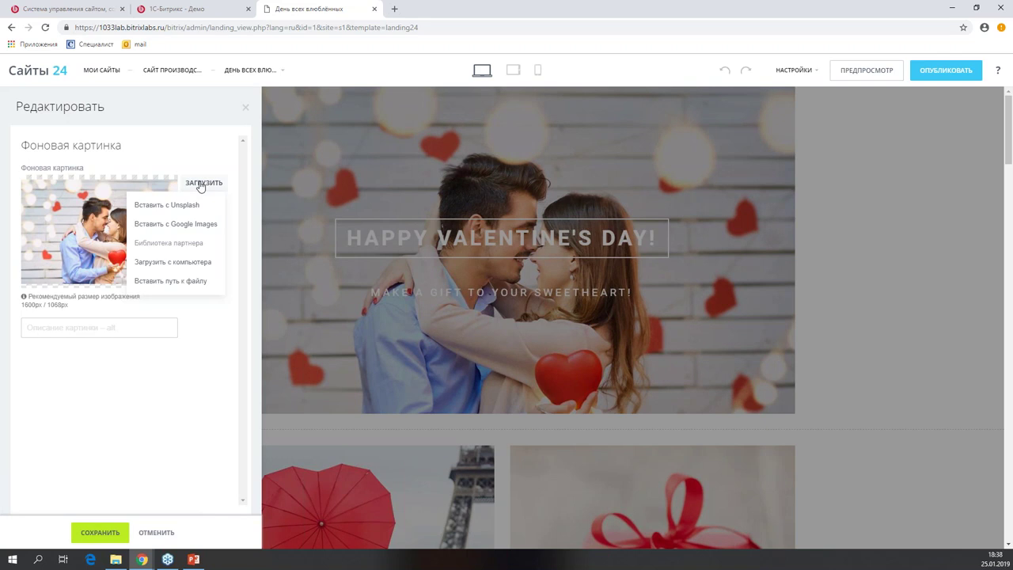
pyautogui.click(174, 229)
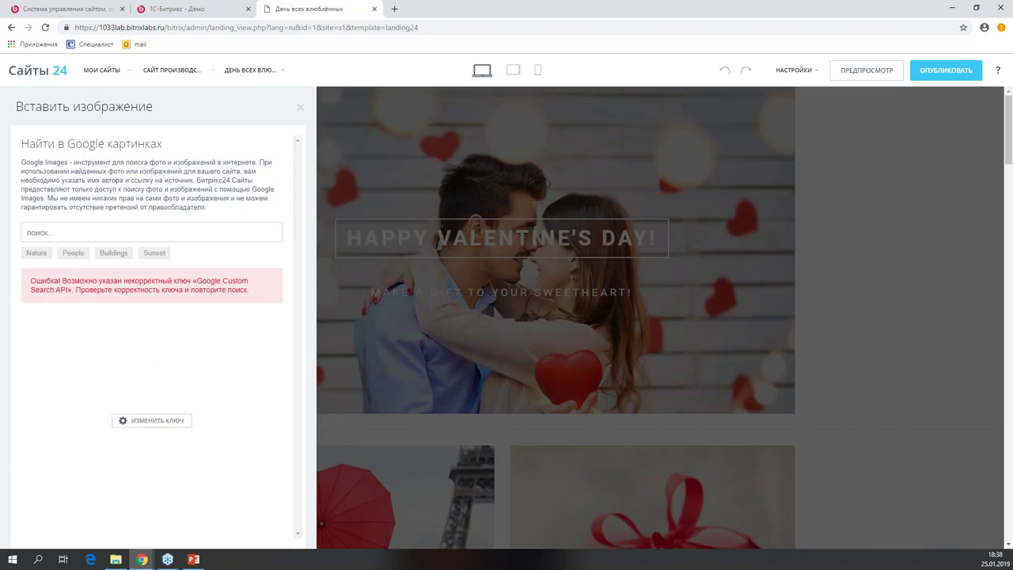
pyautogui.click(116, 239)
pyautogui.press('Return')
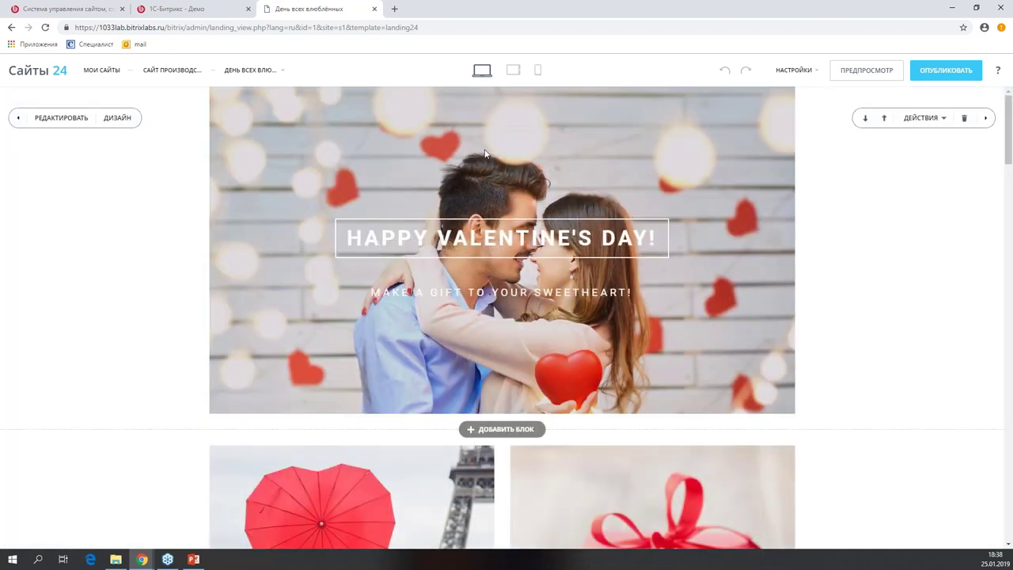
# Reopen the banner's background picture settings and check the Google Images source again.
pyautogui.click(485, 153)
pyautogui.click(203, 188)
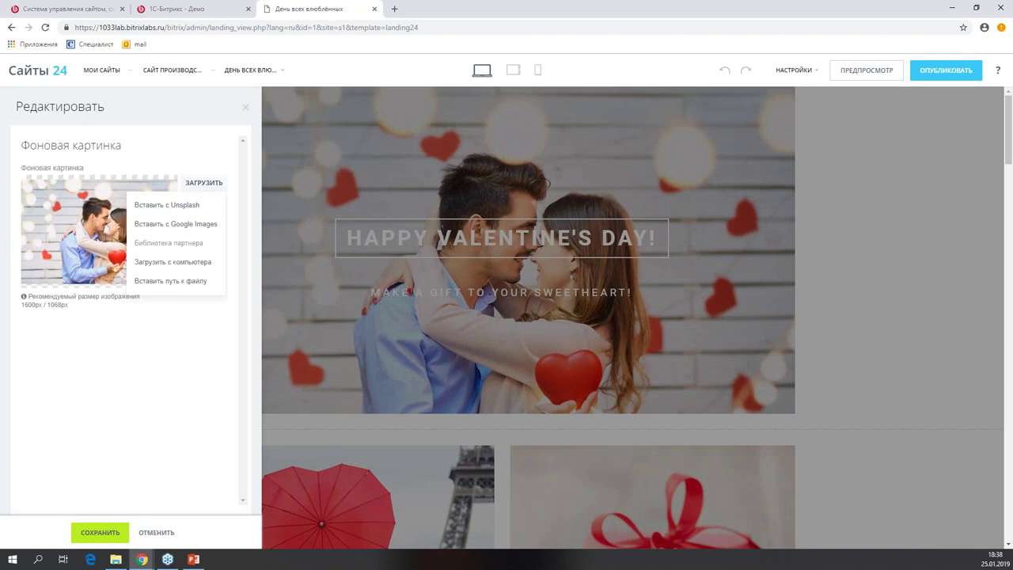
pyautogui.click(175, 224)
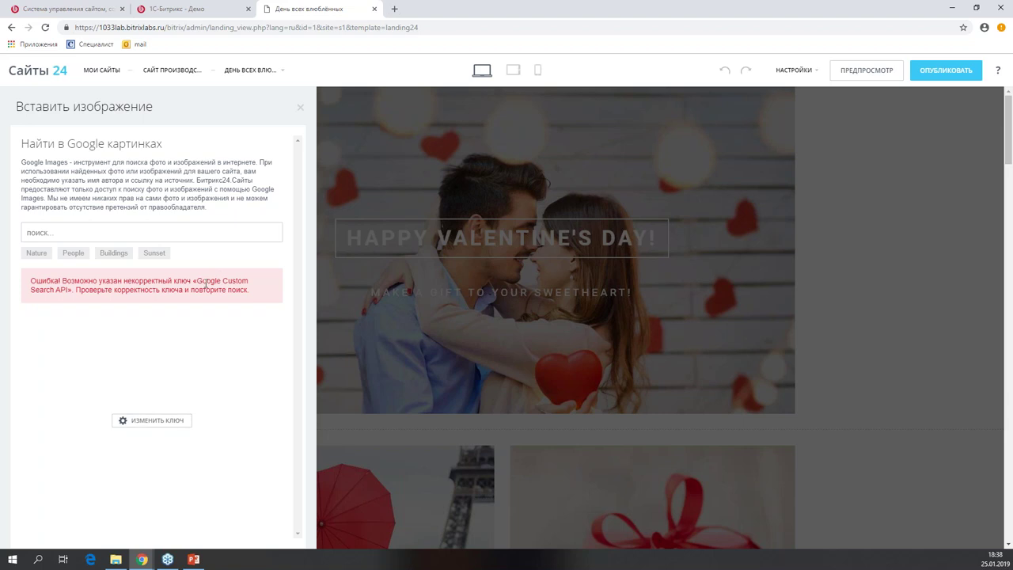
pyautogui.click(301, 108)
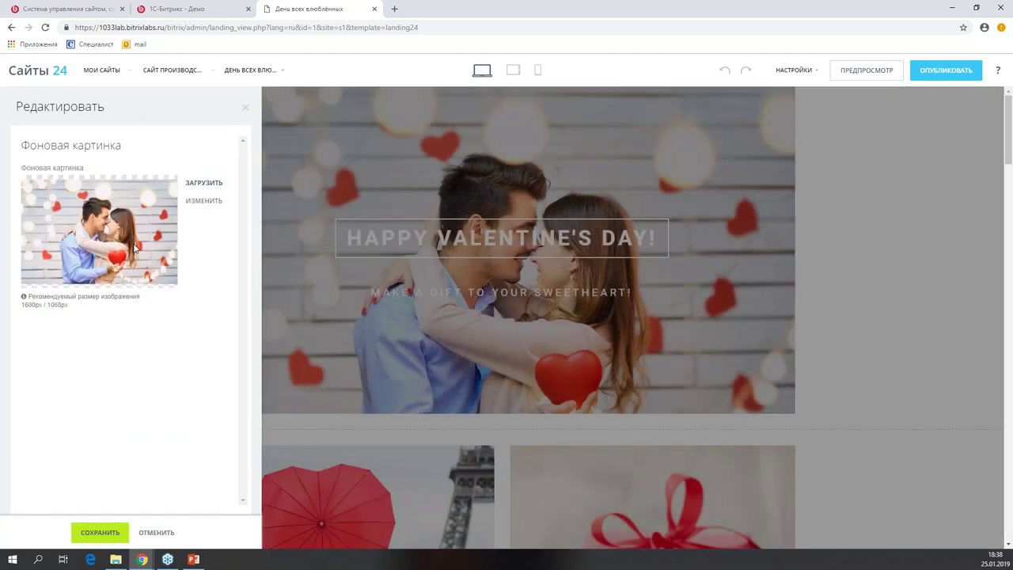
# Search the Unsplash library for "день святого валентина" as a source for the banner's background picture.
pyautogui.click(201, 183)
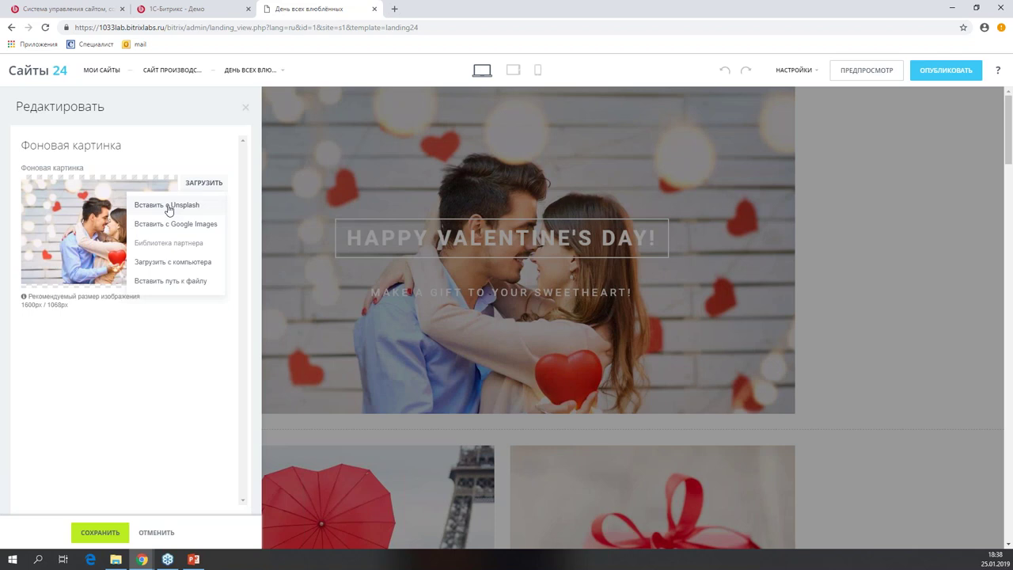
pyautogui.click(169, 206)
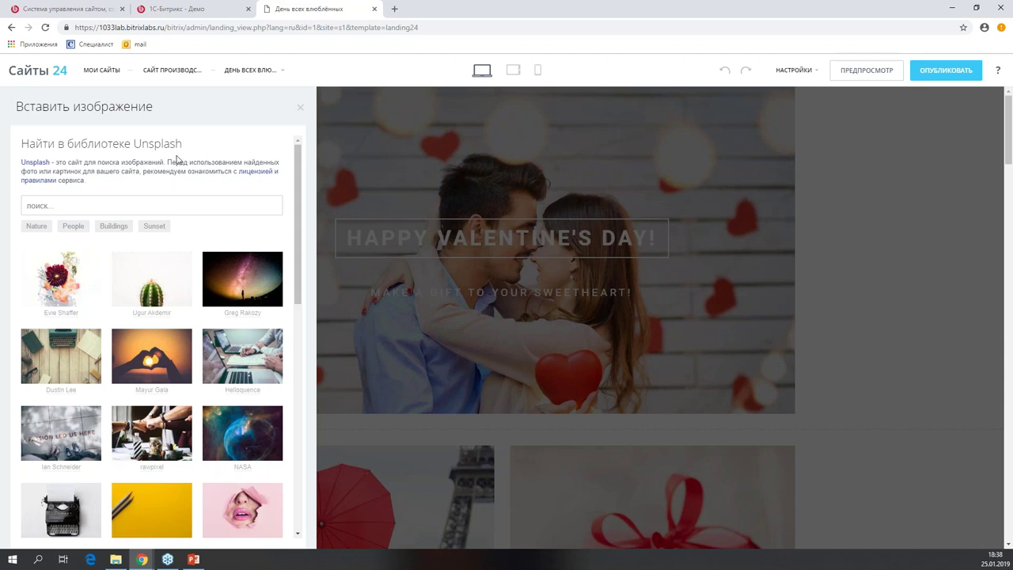
pyautogui.click(134, 204)
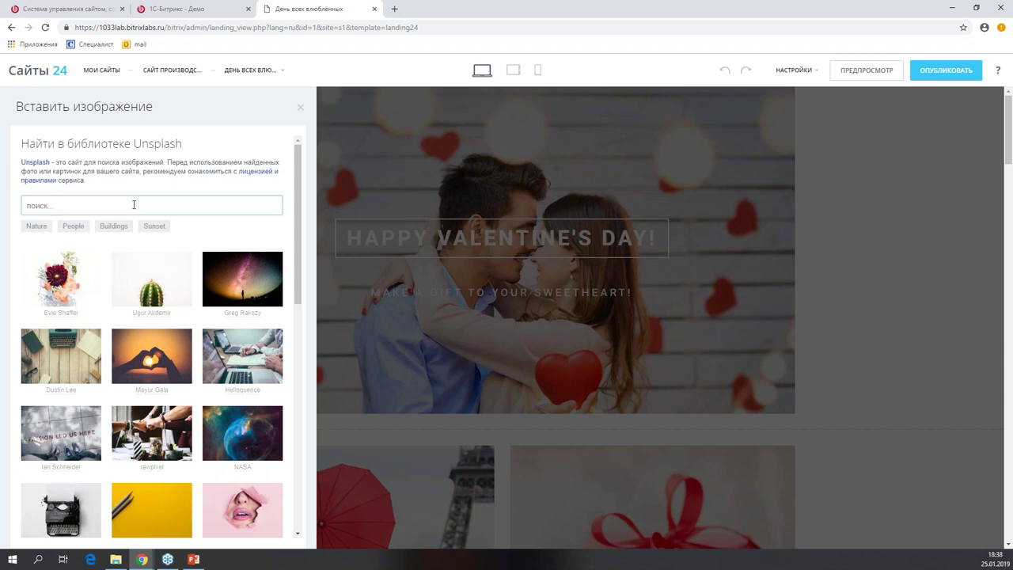
pyautogui.write('день ')
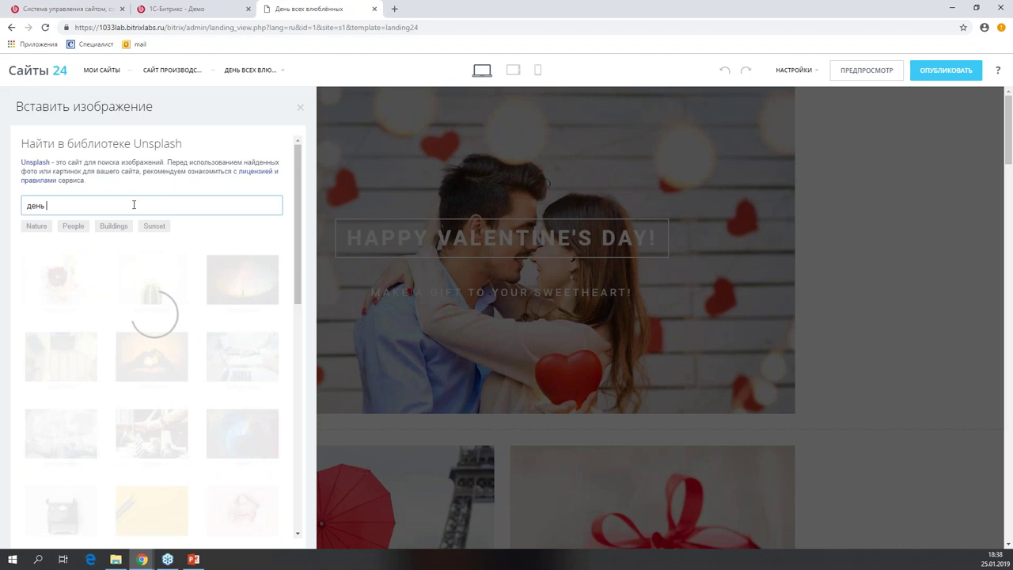
pyautogui.write('святого валентина')
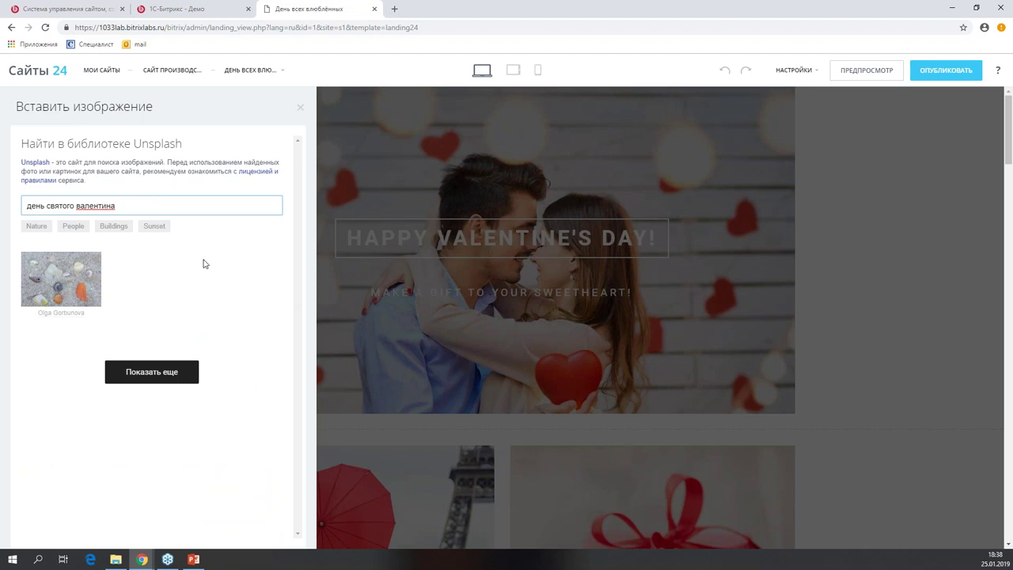
# Try to load more Unsplash results and correct the search phrase to "день святого Валентина".
pyautogui.click(167, 372)
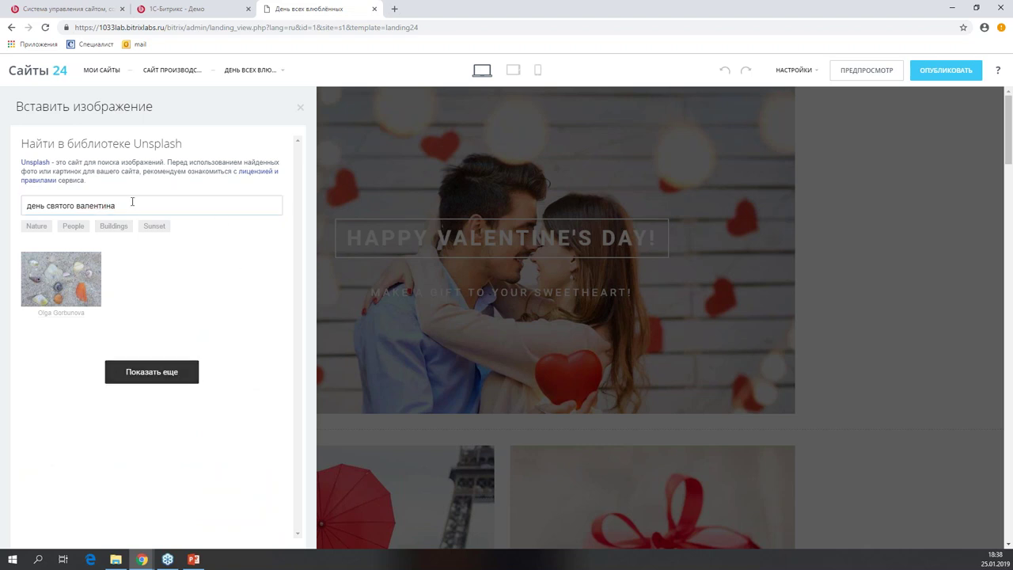
pyautogui.moveTo(147, 204); pyautogui.dragTo(78, 212)
pyautogui.click(51, 207)
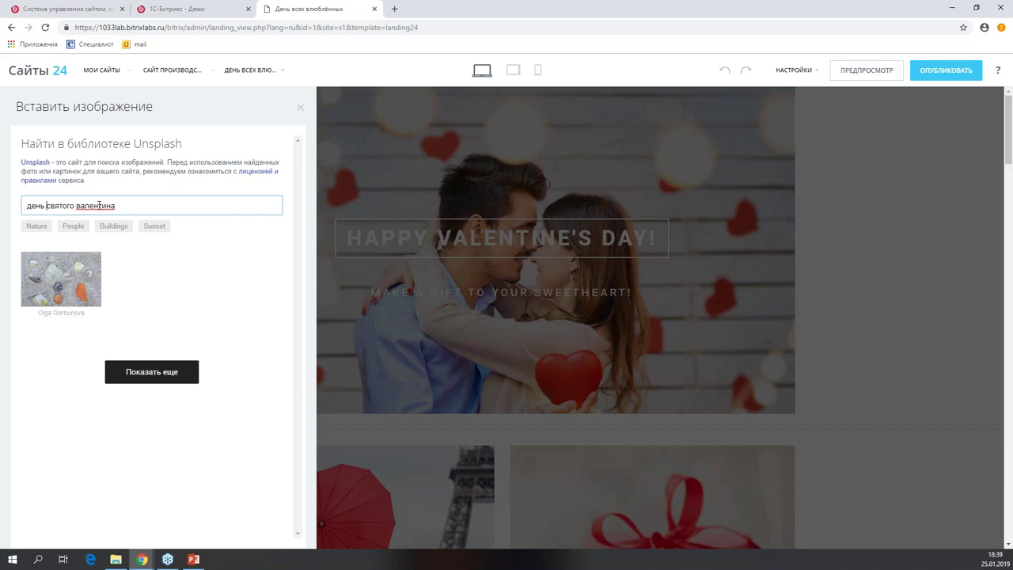
pyautogui.rightClick(101, 206)
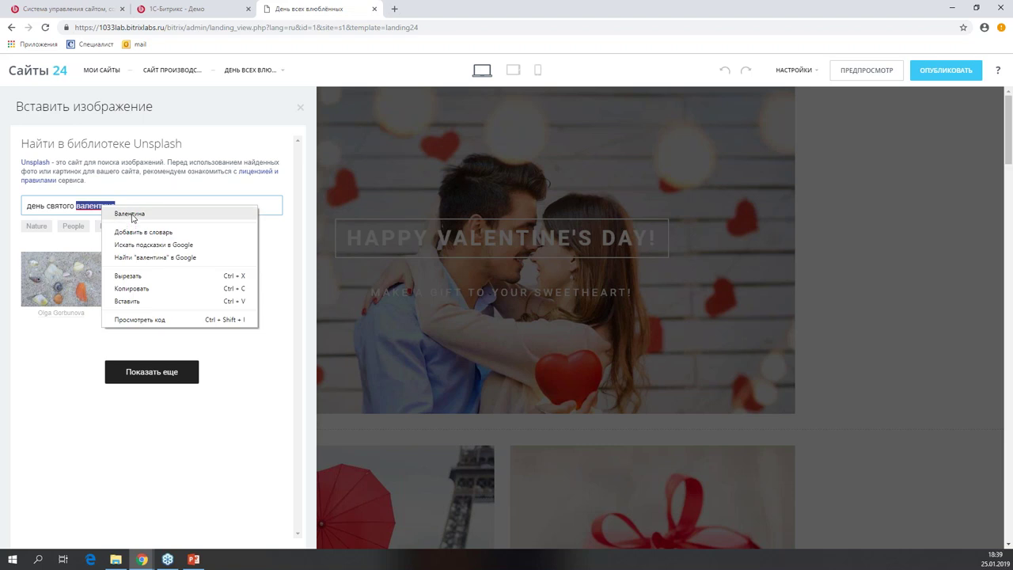
pyautogui.click(130, 214)
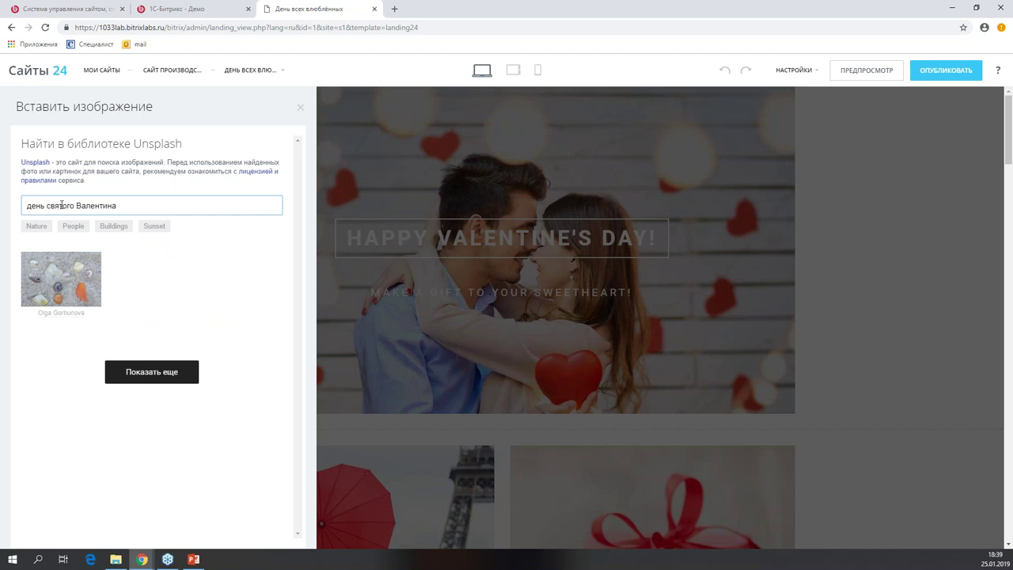
# Search Unsplash for "день влюбленных" and pick the photo of seashells on sand as the banner's background picture.
pyautogui.moveTo(136, 207); pyautogui.dragTo(3, 202)
pyautogui.write('де')
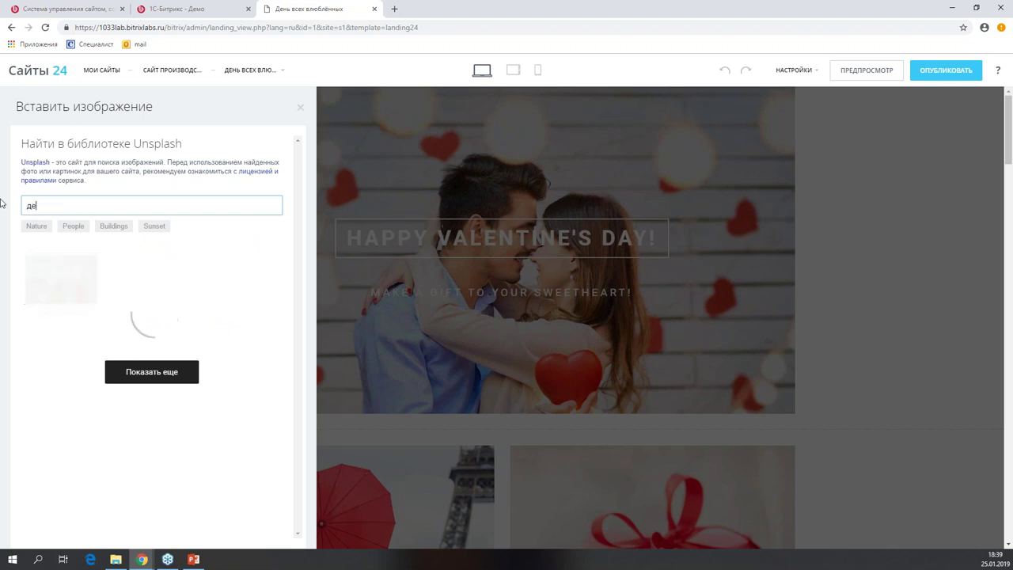
pyautogui.write('нь влюбленных')
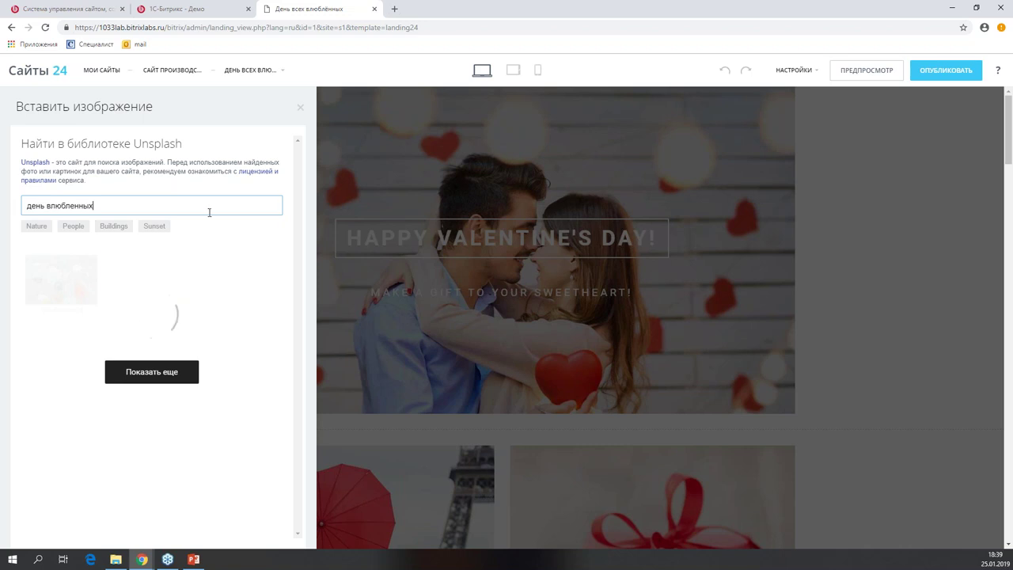
pyautogui.click(58, 286)
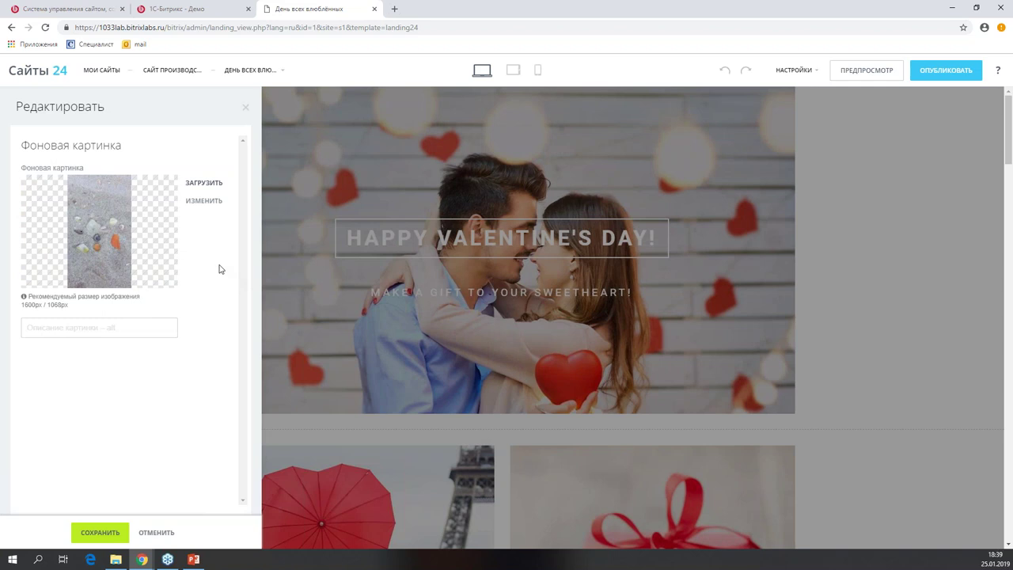
# Replace the banner's background picture with the Unsplash sunset photo of hands forming a heart, clearing the search phrase first, and save it.
pyautogui.click(219, 186)
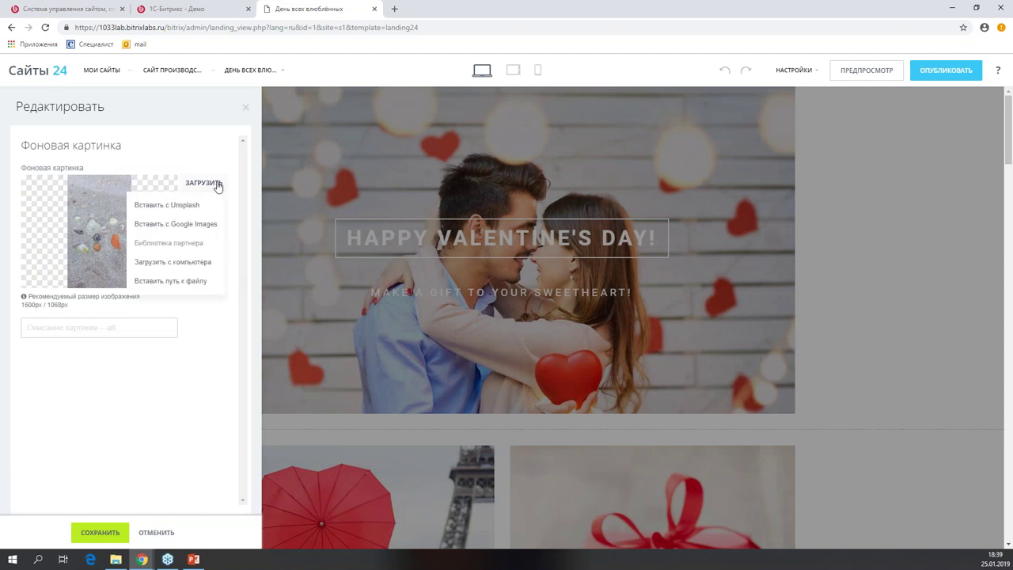
pyautogui.click(177, 206)
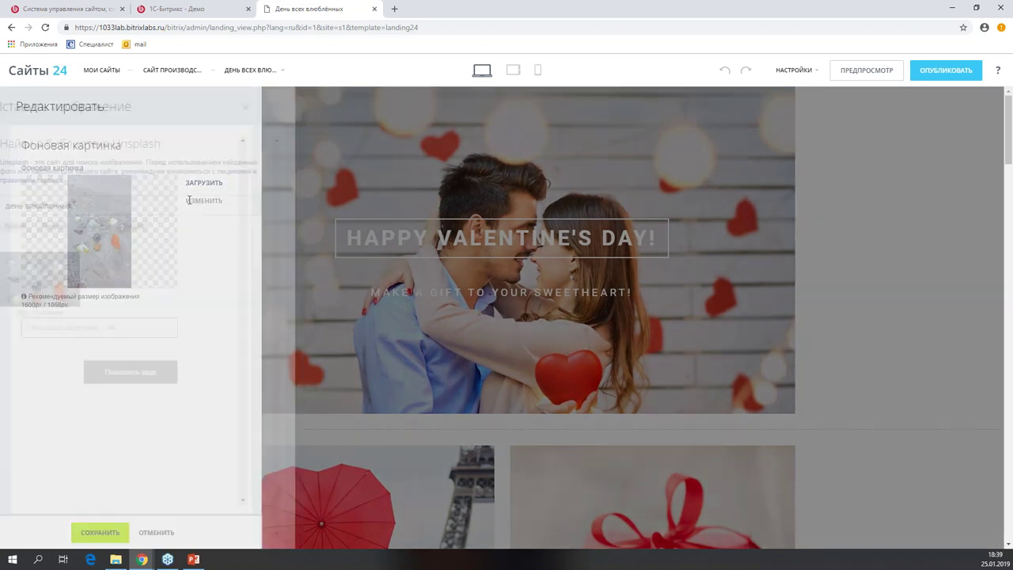
pyautogui.moveTo(110, 204); pyautogui.dragTo(1, 207)
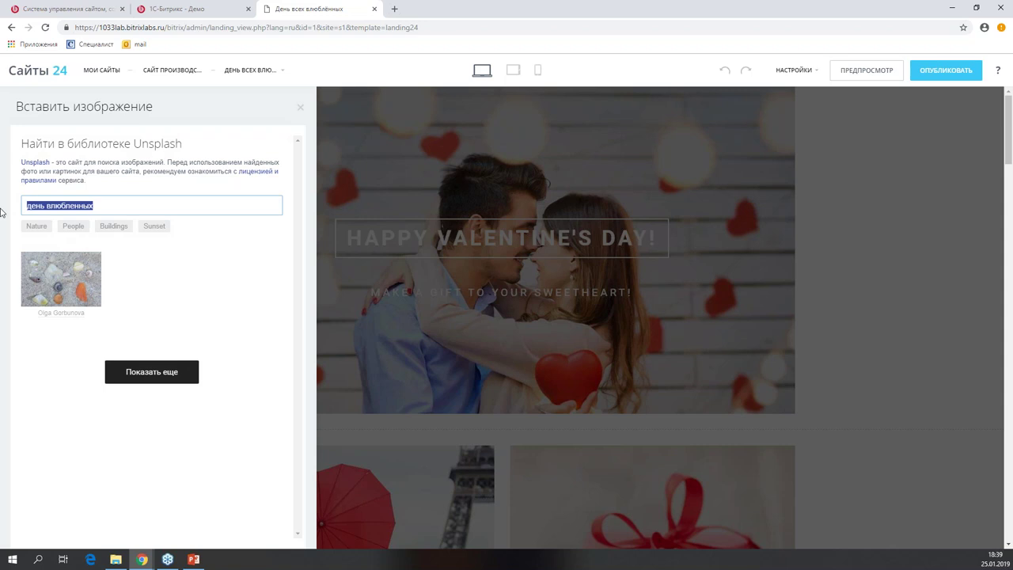
pyautogui.press('BackSpace')
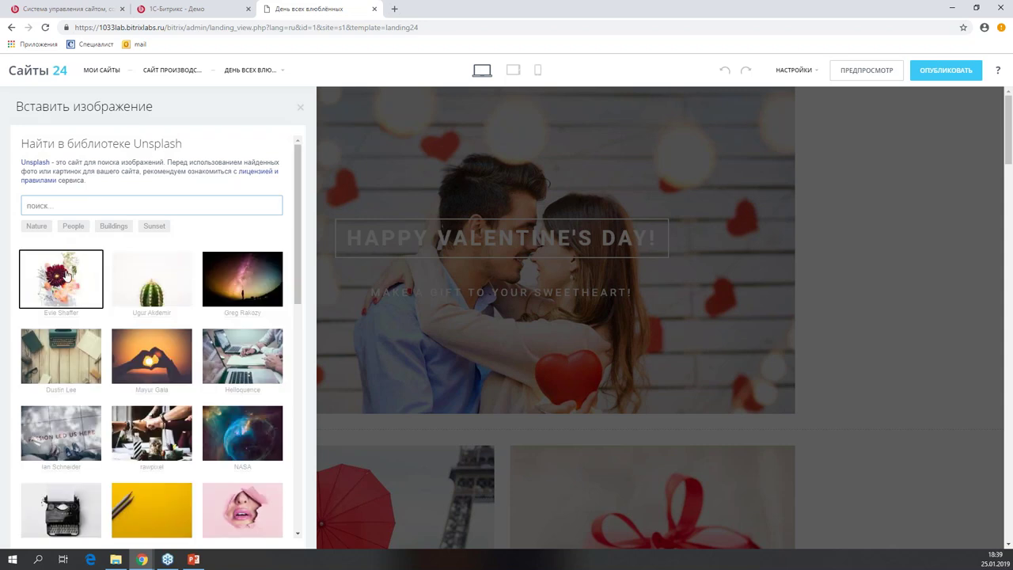
pyautogui.click(246, 369)
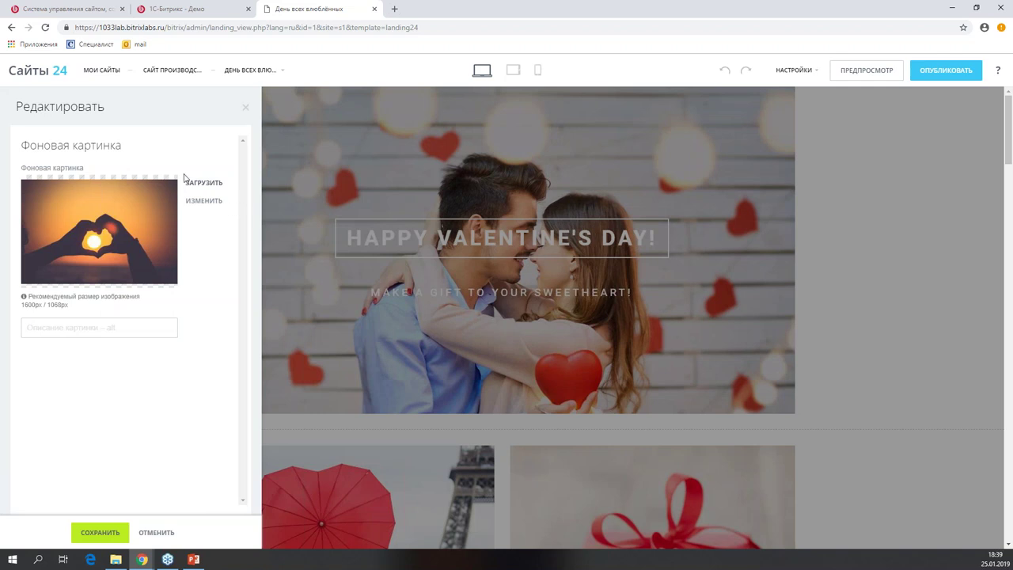
pyautogui.click(95, 534)
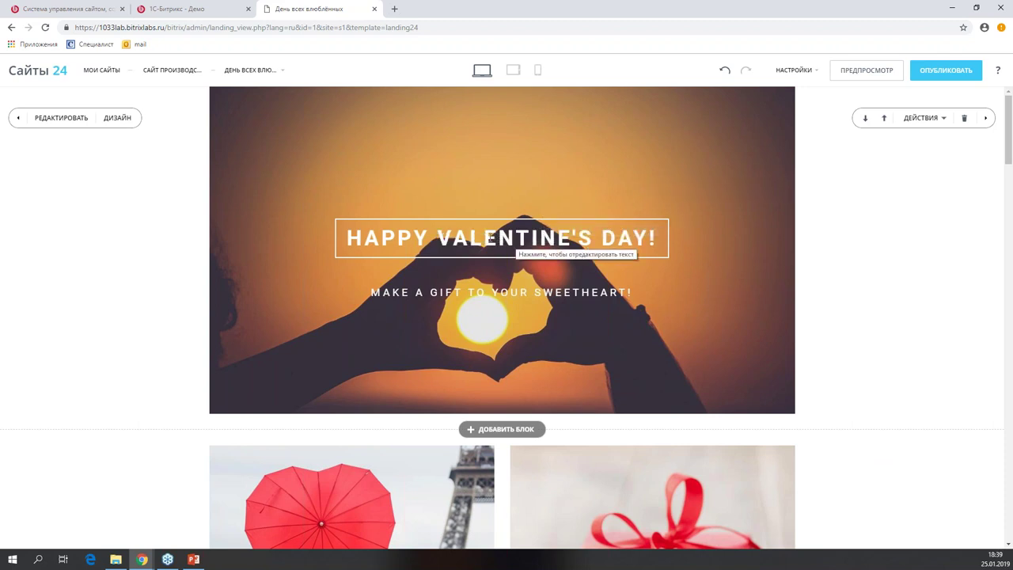
# Replace the banner's heading text with "С ДНЕМ СВЯТОГО ВАЛЕНТИНА!".
pyautogui.click(490, 238)
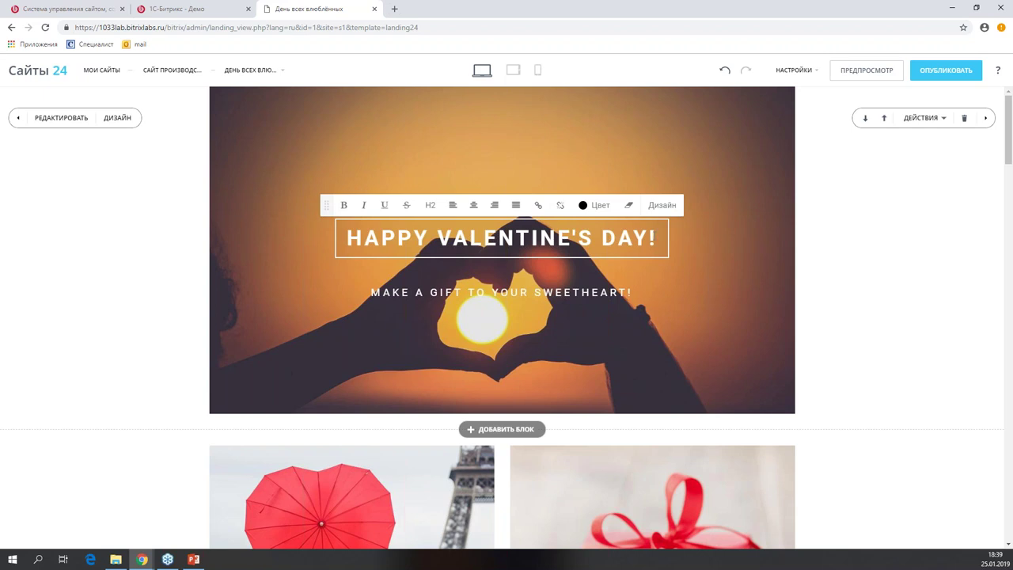
pyautogui.moveTo(659, 238); pyautogui.dragTo(294, 247)
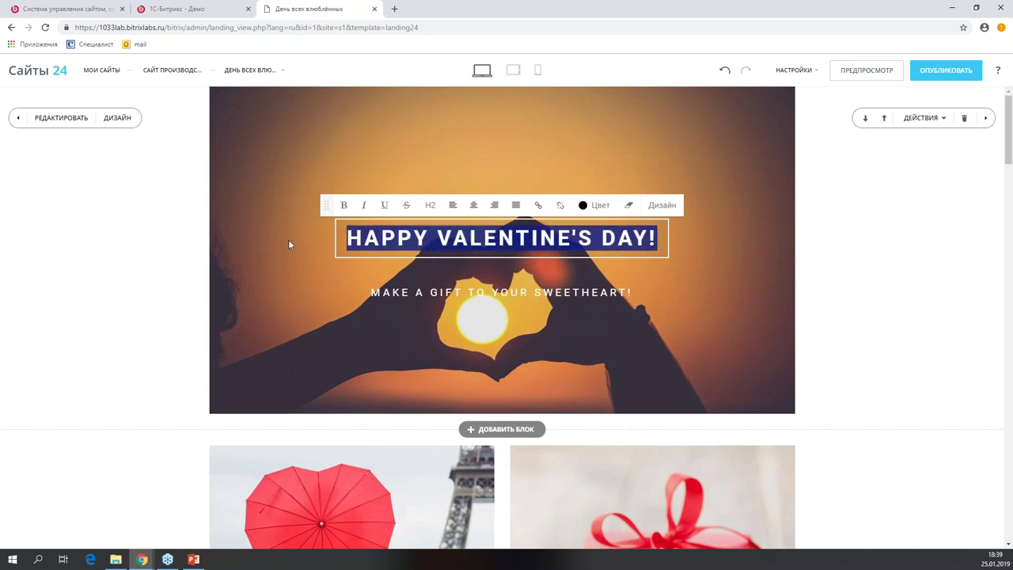
pyautogui.write('С')
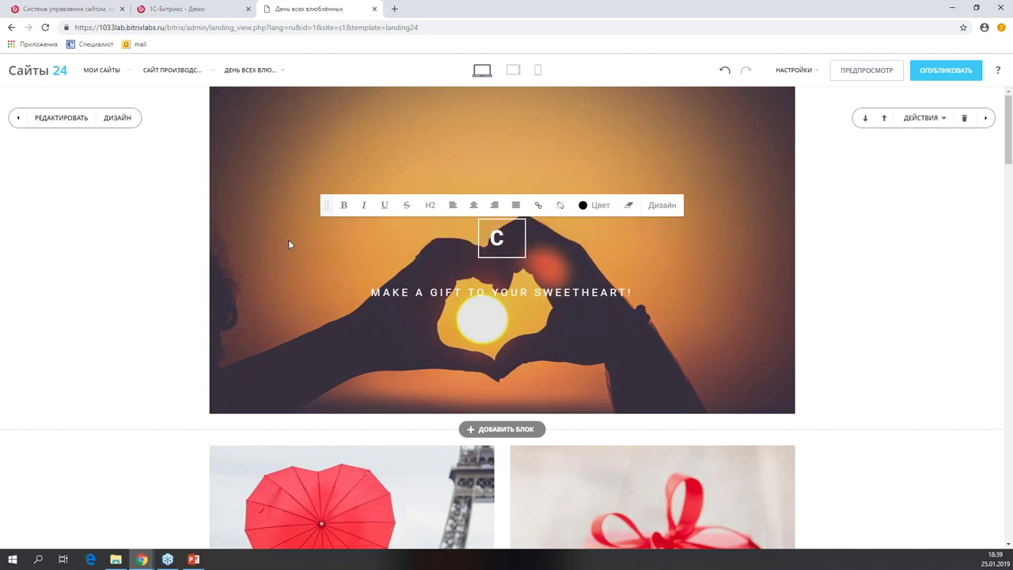
pyautogui.write('ЕМ')
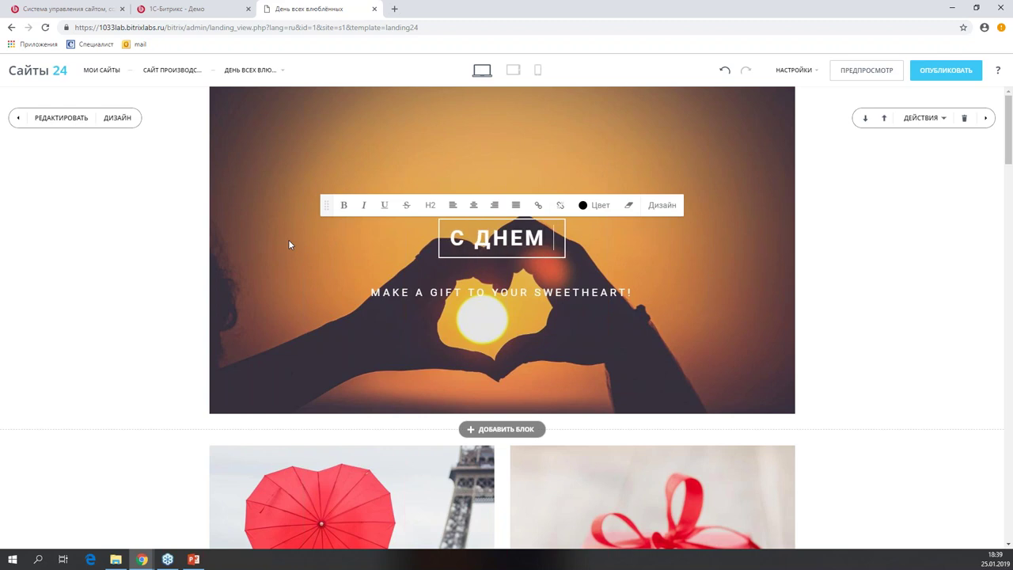
pyautogui.write(' СВЯТОГО')
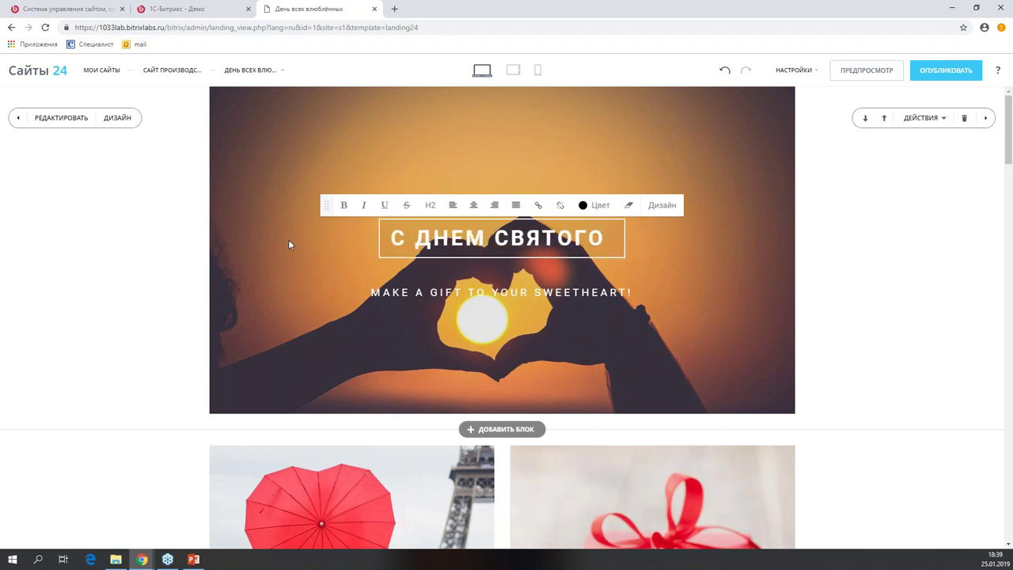
pyautogui.write(' ВАЛЕНТИНА')
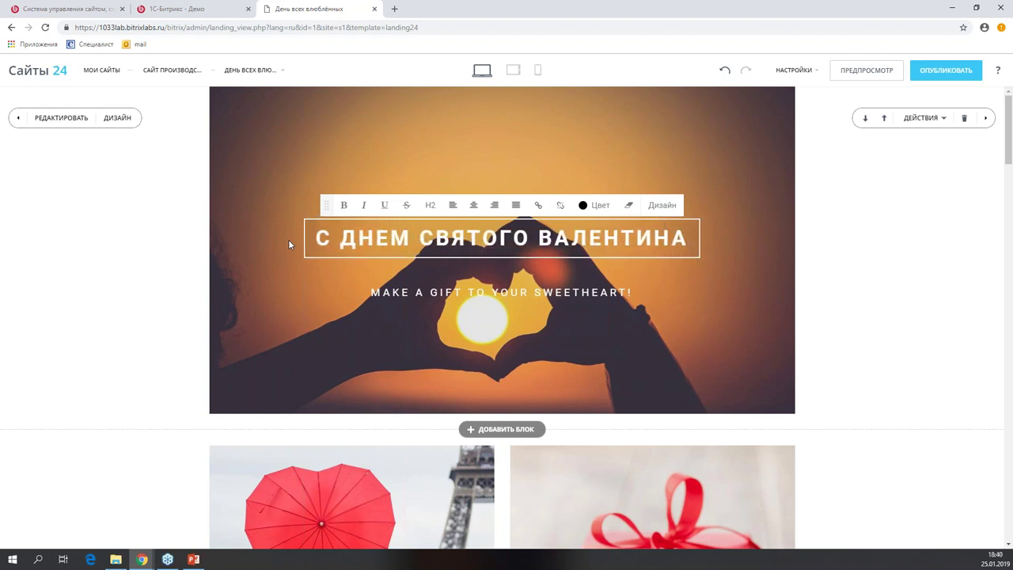
pyautogui.write('!')
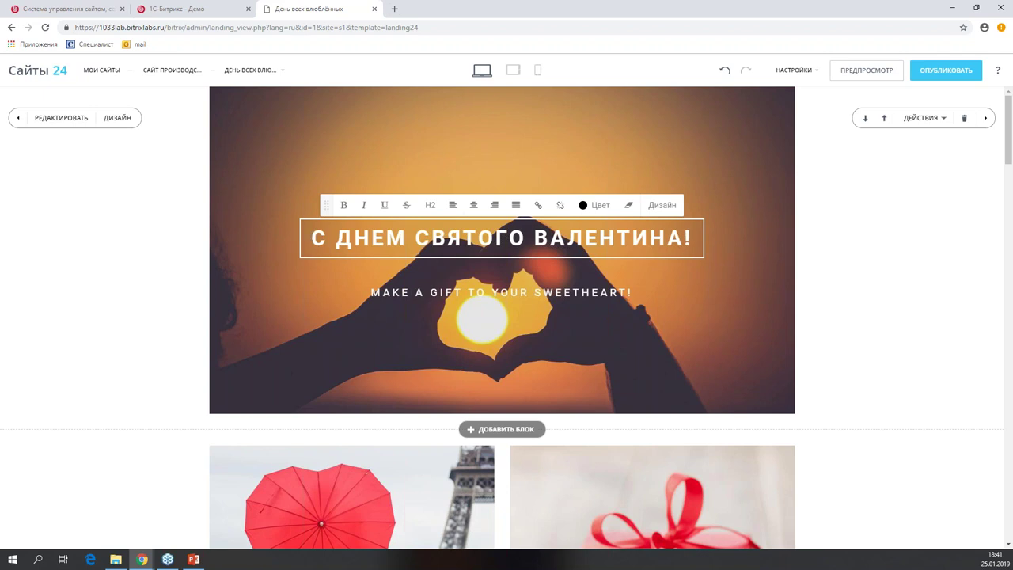
# Colour the banner heading's words "С ДНЕМ СВЯТОГО ВАЛЕНТИНА" dark blue, without the exclamation mark.
pyautogui.moveTo(311, 236); pyautogui.dragTo(684, 232)
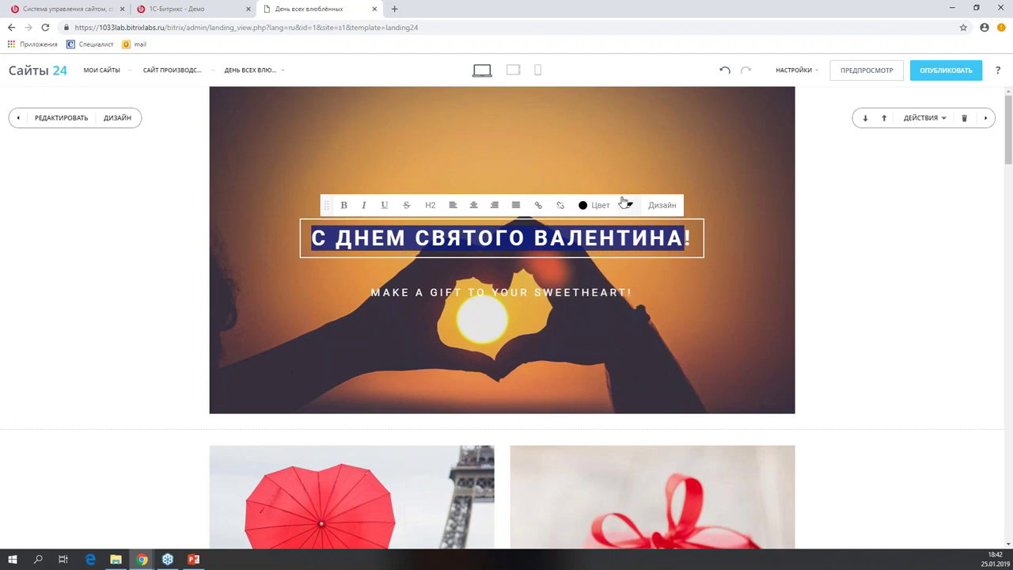
pyautogui.click(599, 206)
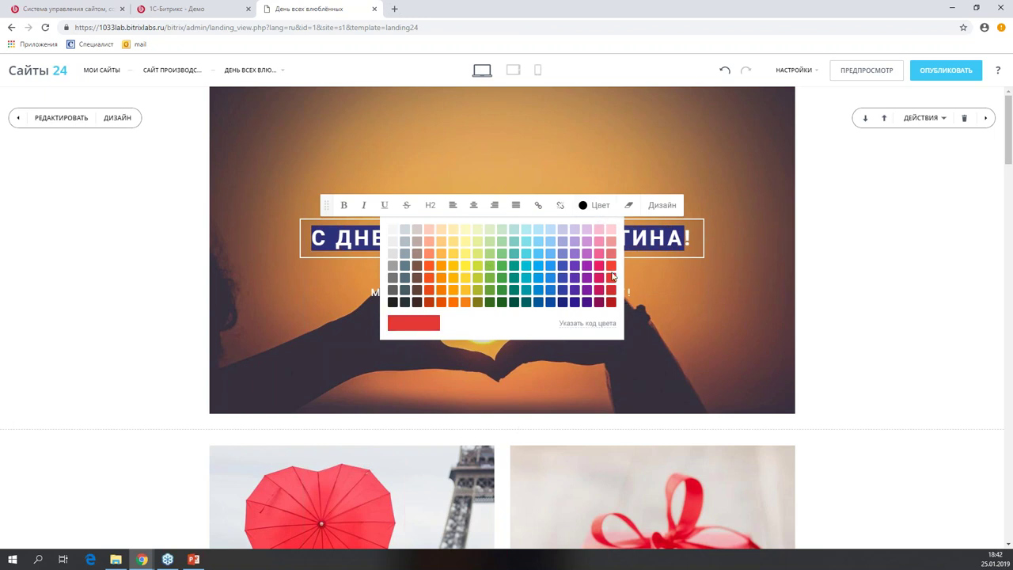
pyautogui.click(562, 302)
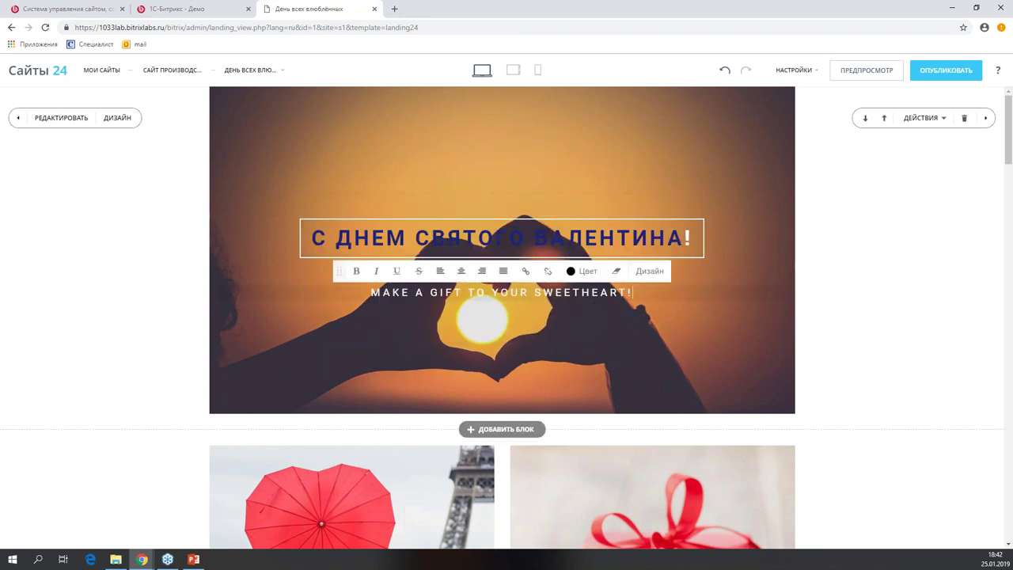
pyautogui.click(587, 271)
# Change the colour of the entire banner heading, including the exclamation mark, to light blue.
pyautogui.tripleClick(587, 239)
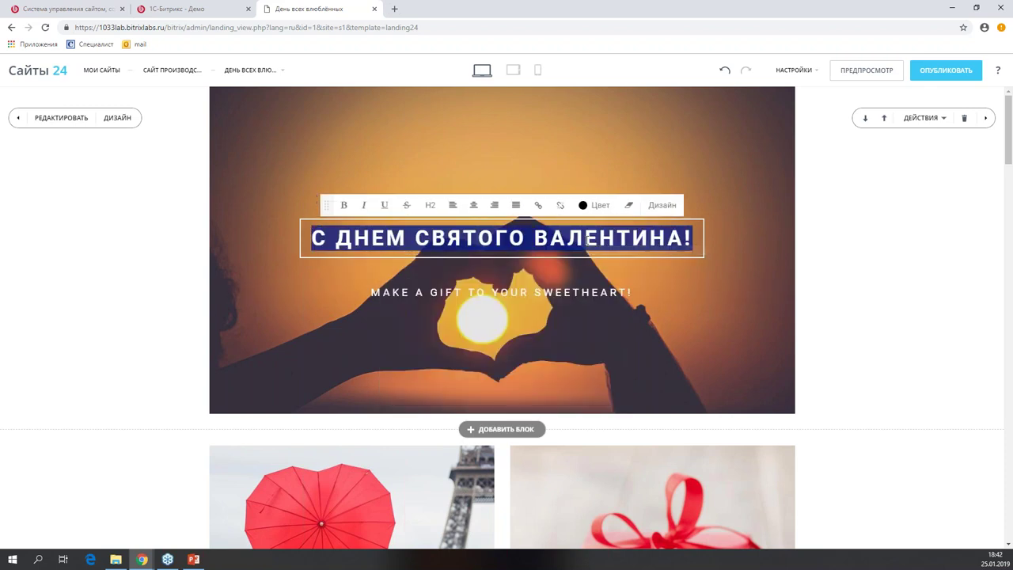
pyautogui.click(595, 205)
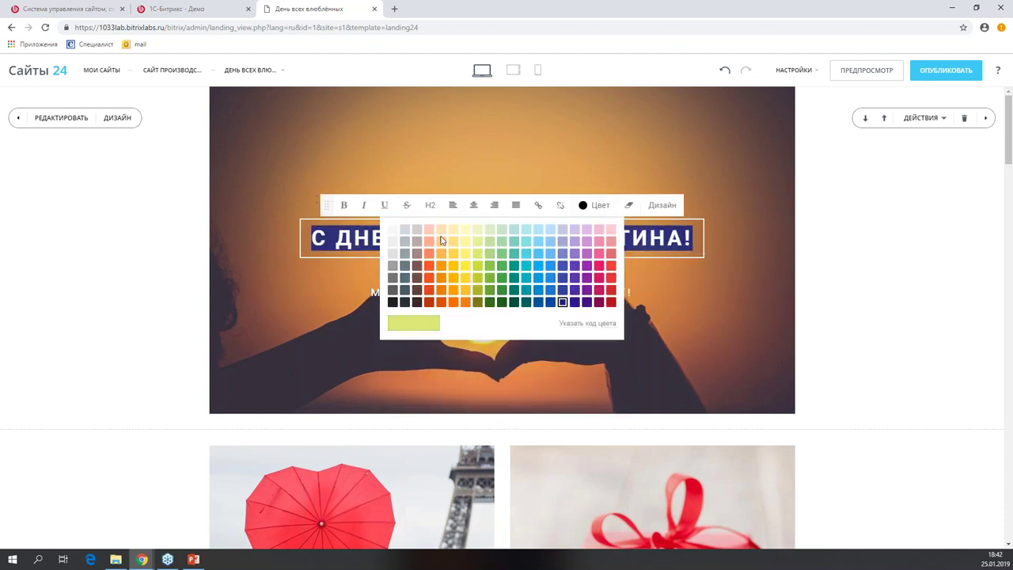
pyautogui.click(537, 229)
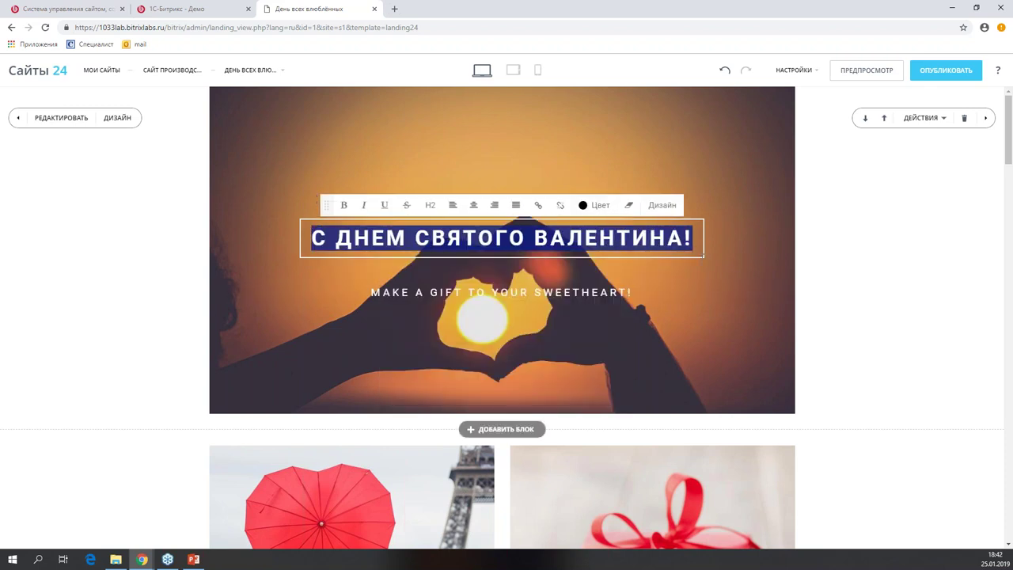
pyautogui.click(675, 285)
# Set the text colour of the whole banner heading to white.
pyautogui.tripleClick(588, 238)
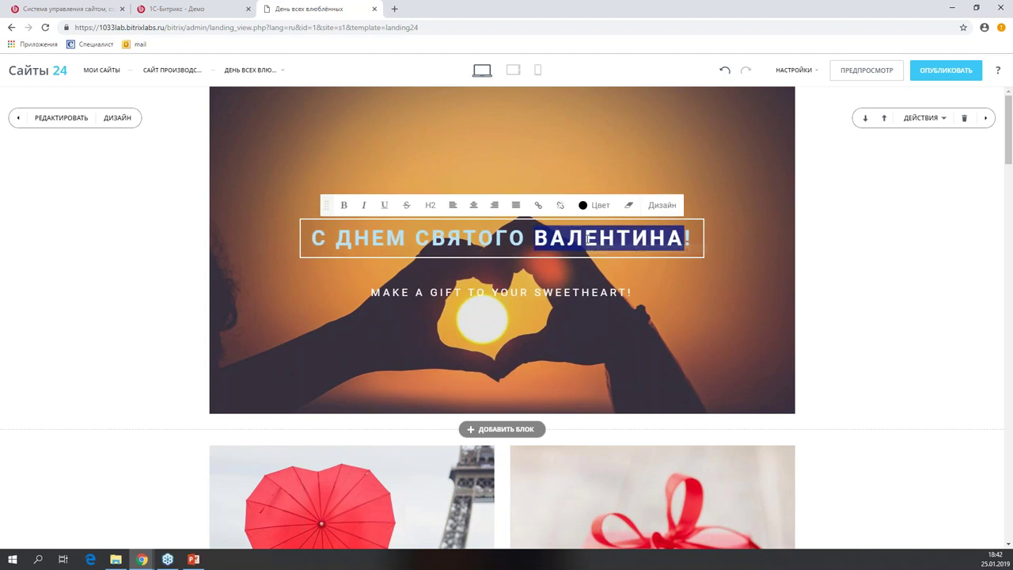
pyautogui.click(595, 205)
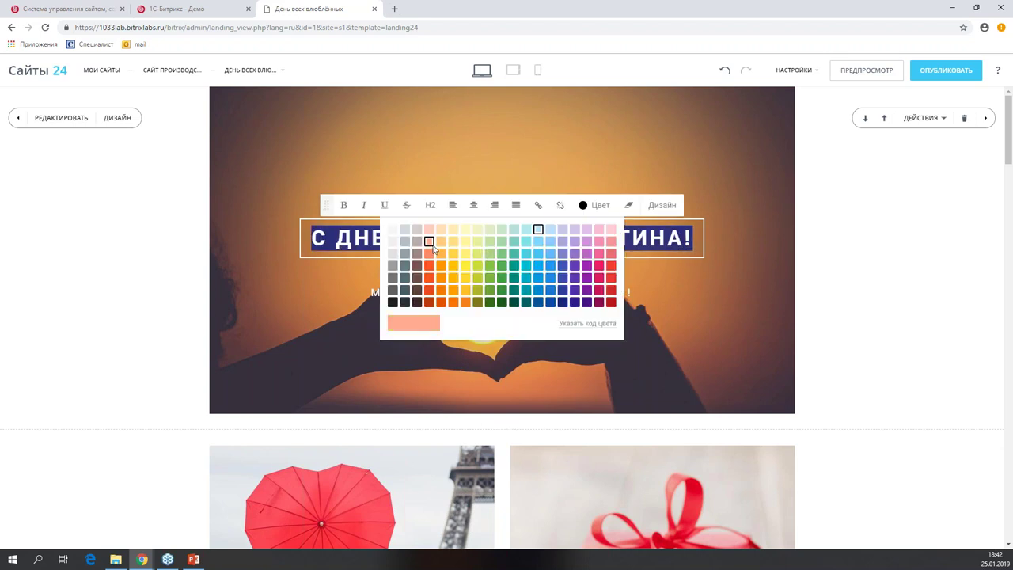
pyautogui.click(393, 228)
pyautogui.click(697, 283)
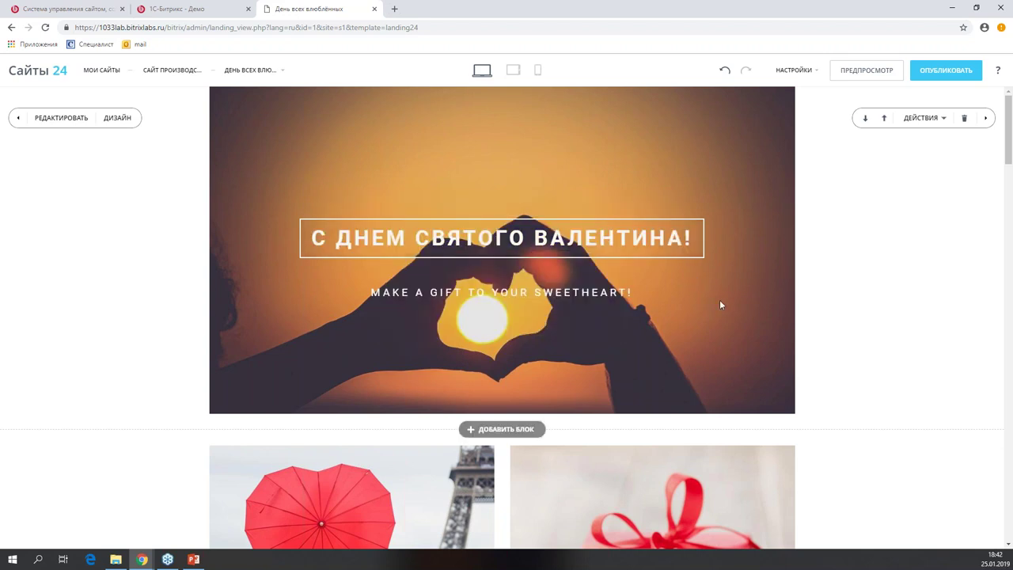
# View the background picture settings of the banner and close them without making changes.
pyautogui.click(645, 236)
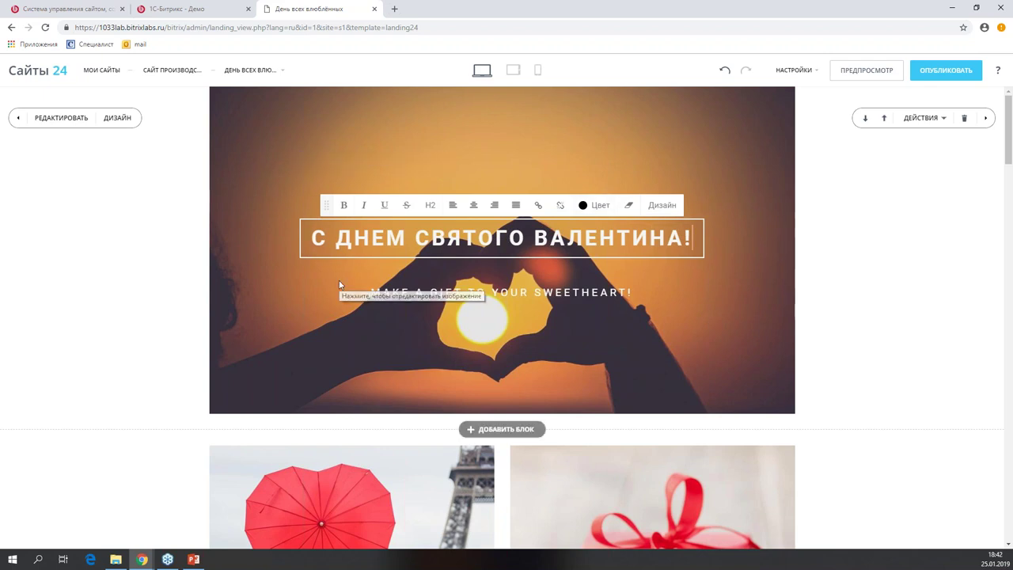
pyautogui.click(188, 162)
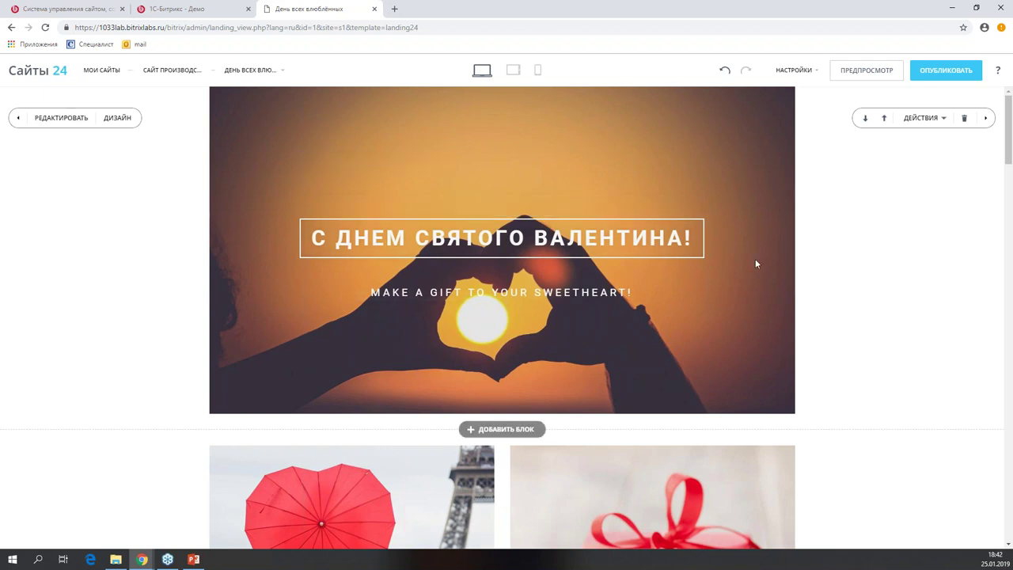
pyautogui.click(478, 167)
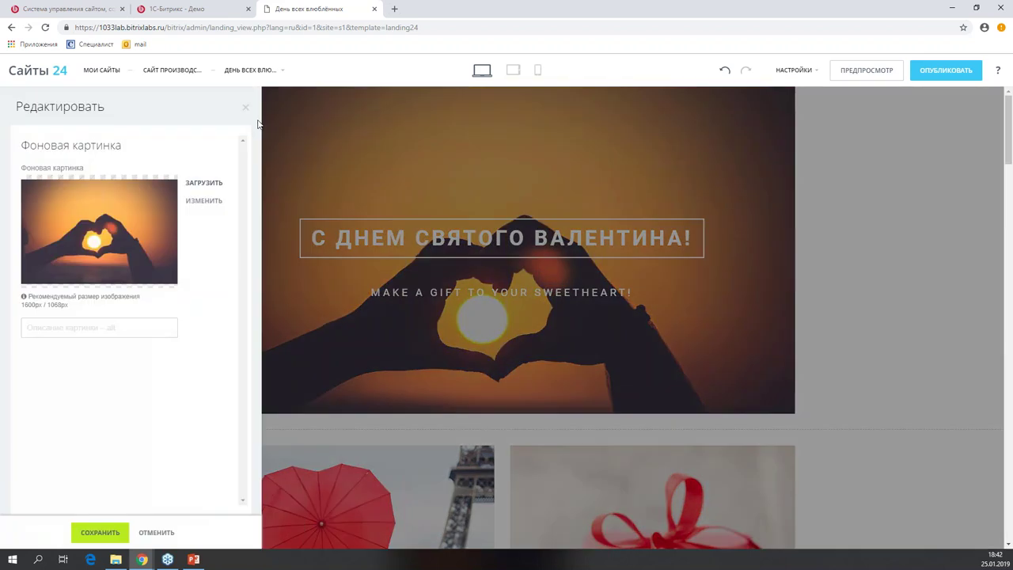
pyautogui.click(248, 110)
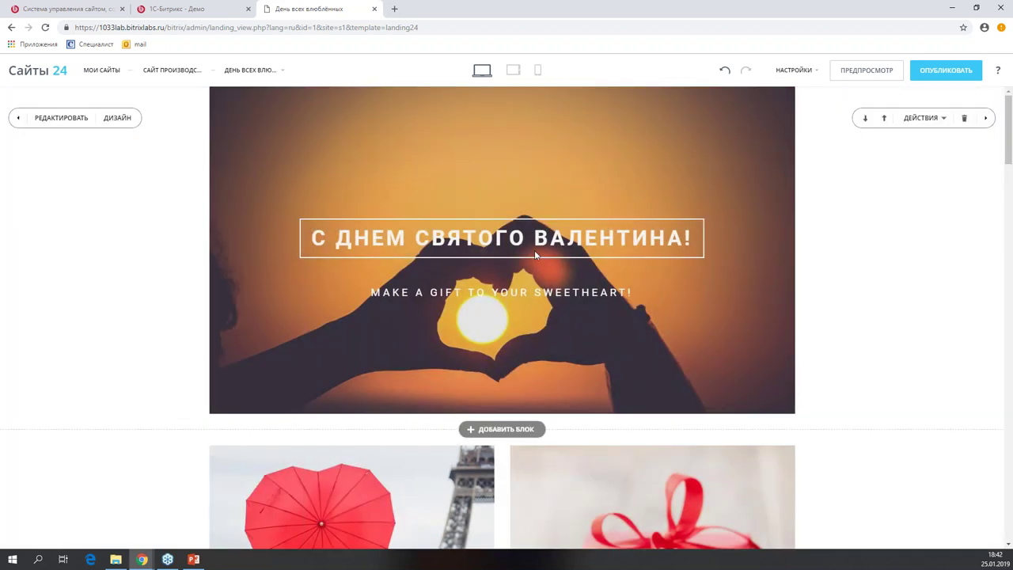
# View the banner heading's formatting options and the block's content settings, then close them without changes.
pyautogui.click(611, 236)
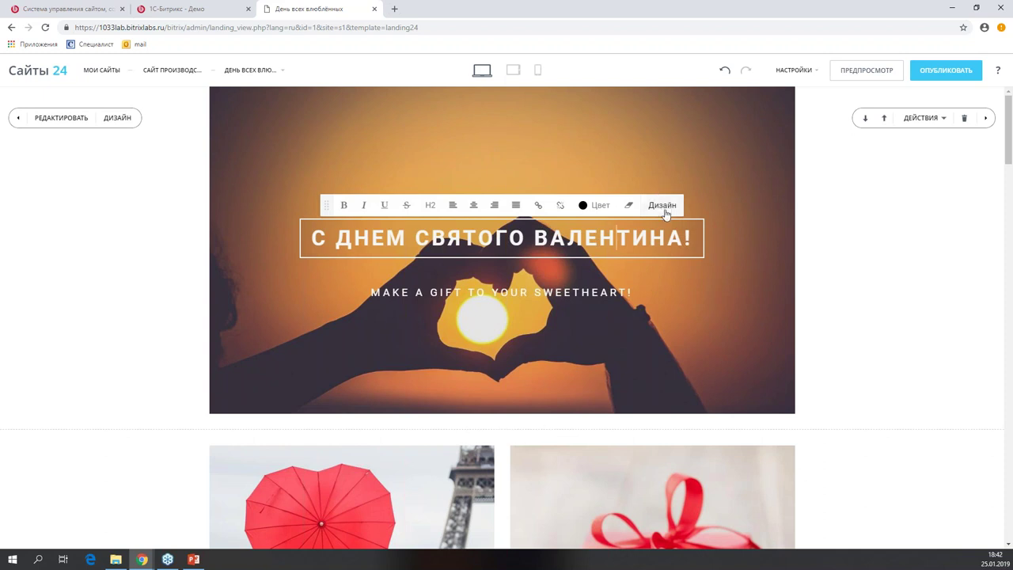
pyautogui.click(70, 118)
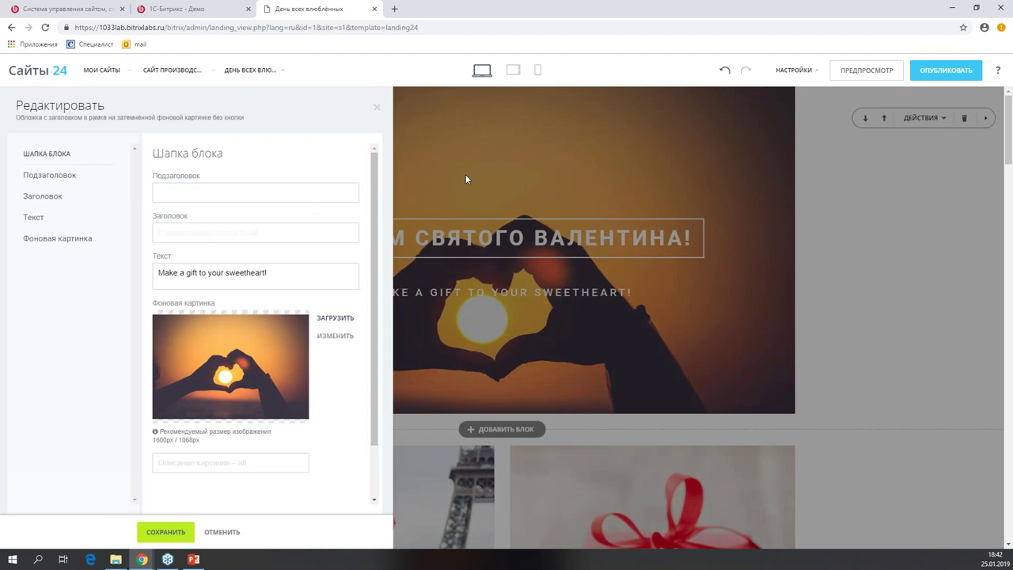
pyautogui.click(377, 107)
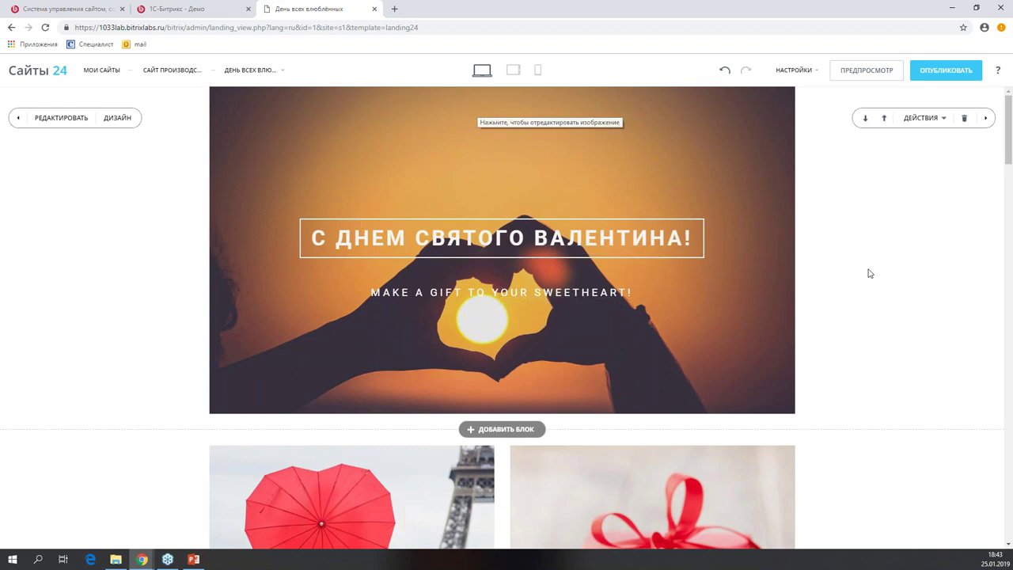
# Check the banner's background picture settings and close them without changes.
pyautogui.scroll(-1, 695, 267)
pyautogui.scroll(2, 765, 198)
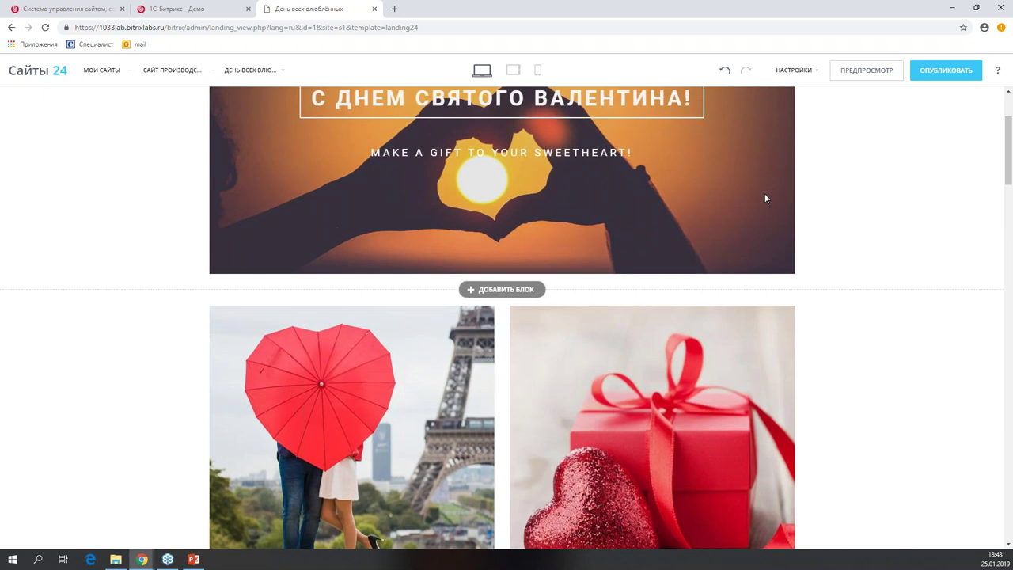
pyautogui.click(648, 140)
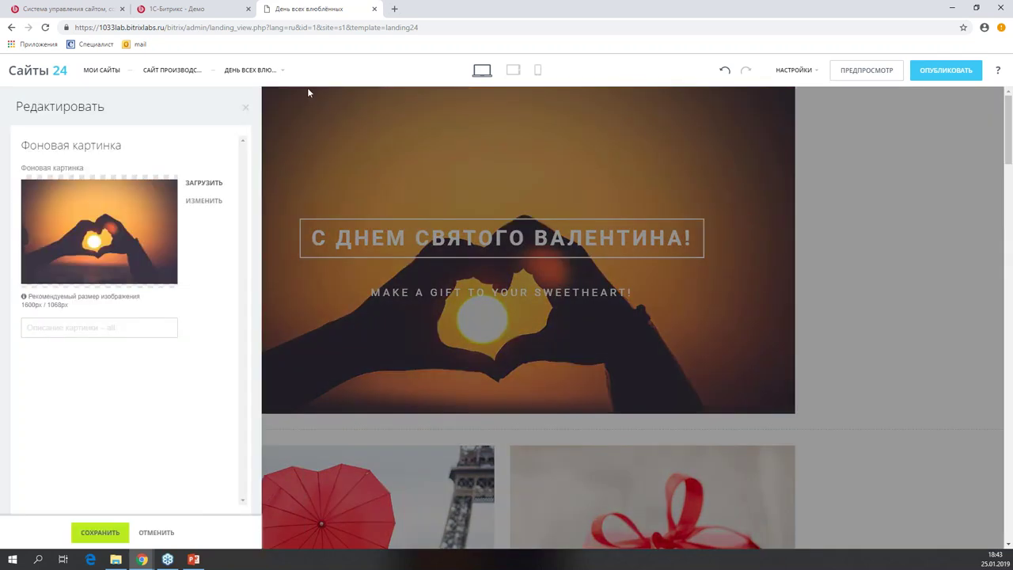
pyautogui.click(246, 106)
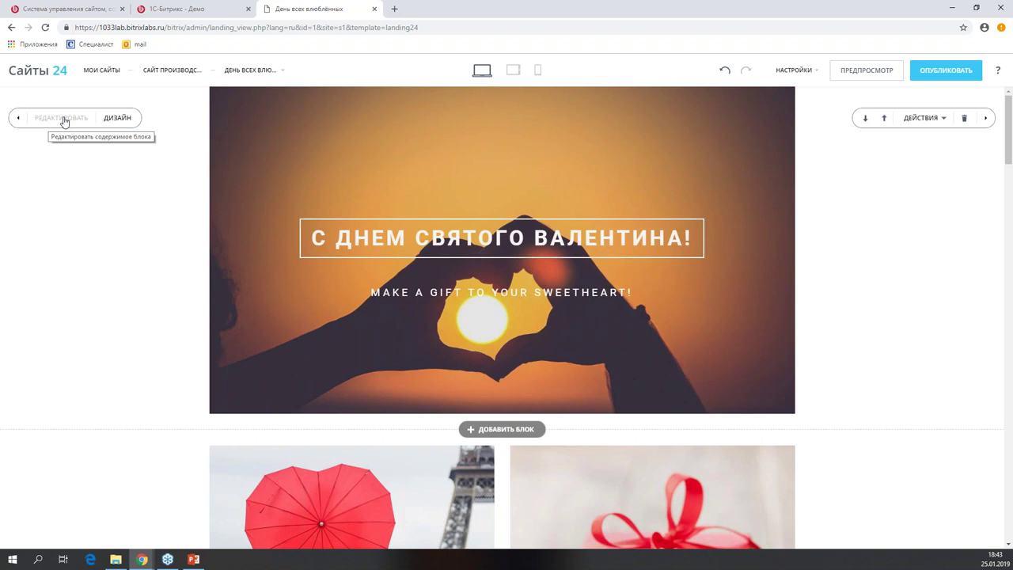
# Replace the banner block's text "Make a gift to your sweetheart!" with "День всех влюбленных" and save it.
pyautogui.click(64, 121)
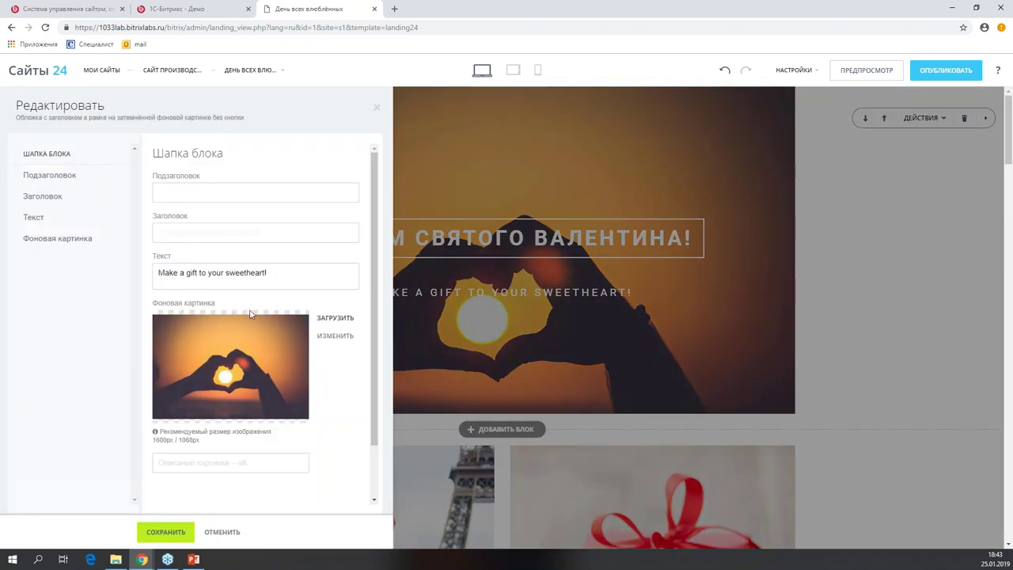
pyautogui.click(195, 190)
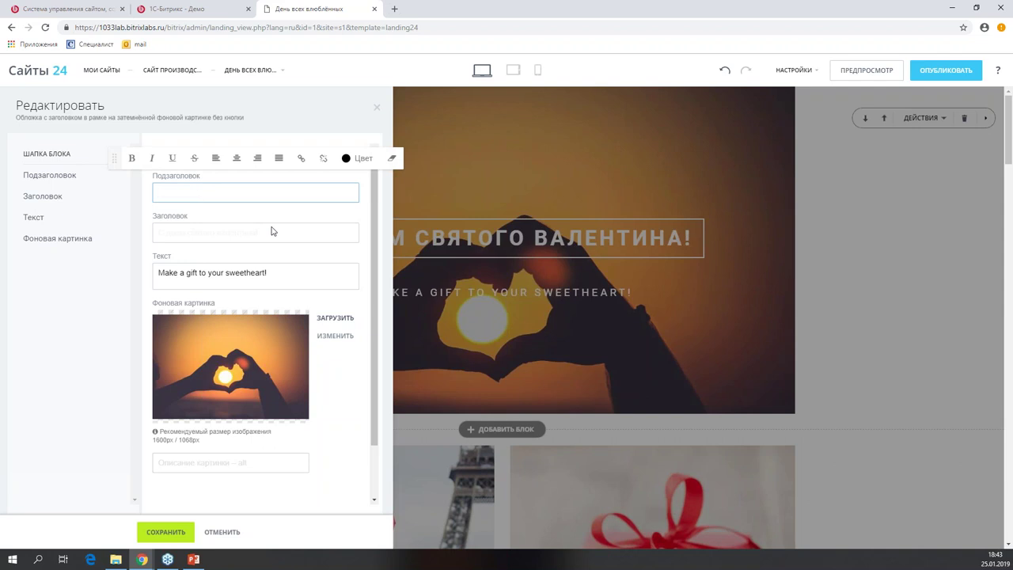
pyautogui.click(289, 272)
pyautogui.scroll(-1, 316, 314)
pyautogui.scroll(1, 319, 327)
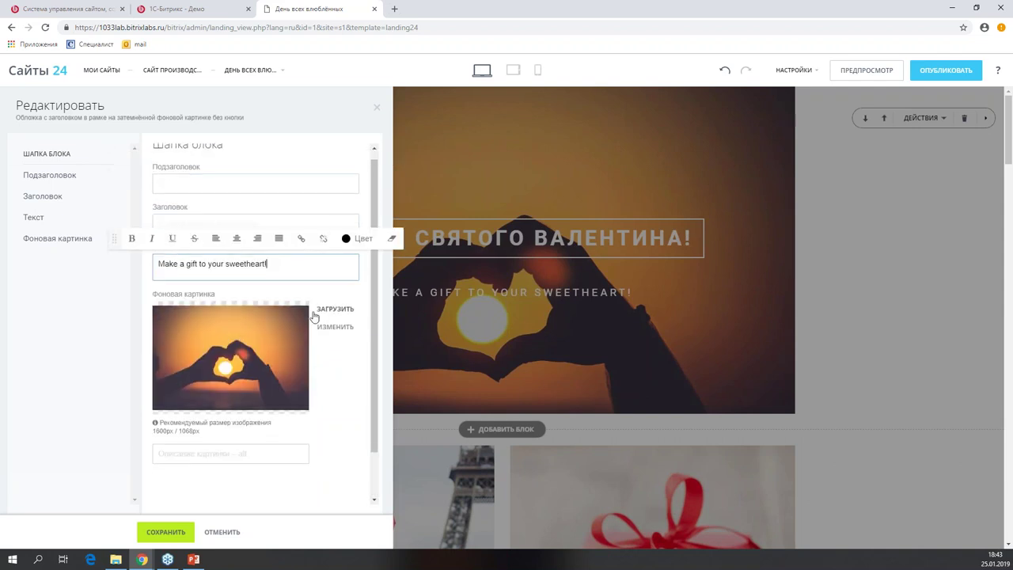
pyautogui.click(53, 204)
pyautogui.scroll(1, 183, 287)
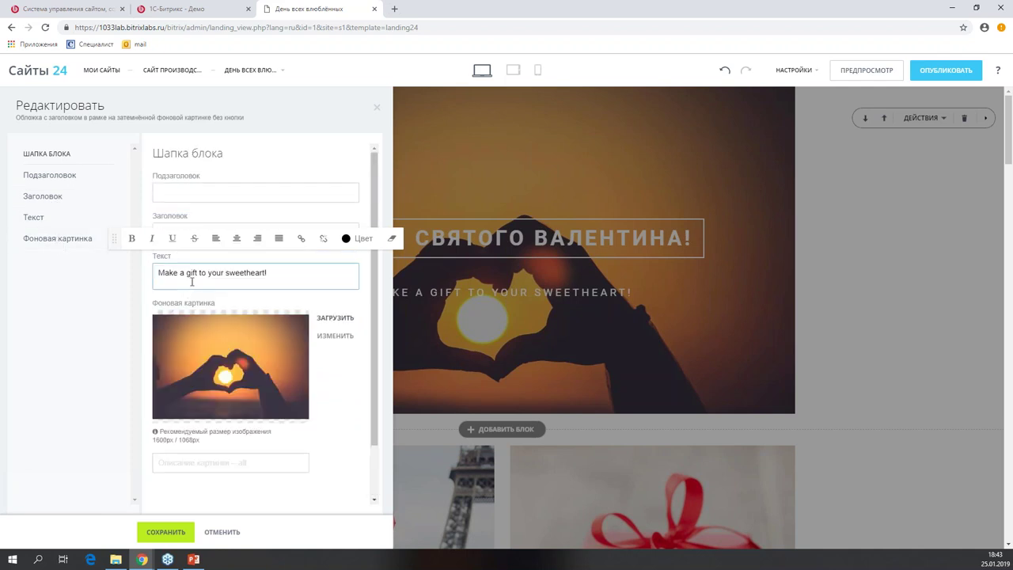
pyautogui.moveTo(267, 272); pyautogui.dragTo(128, 273)
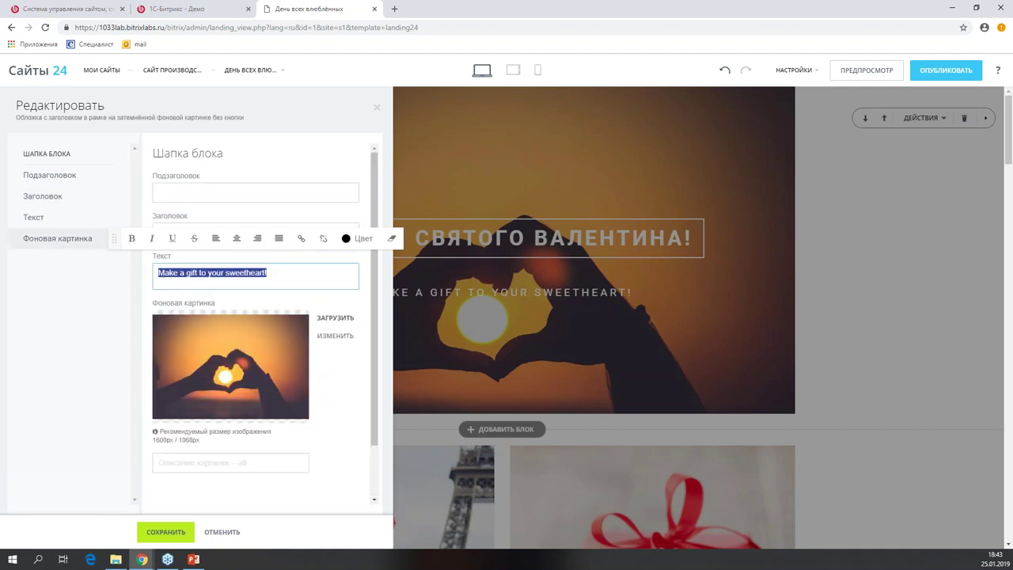
pyautogui.write('День')
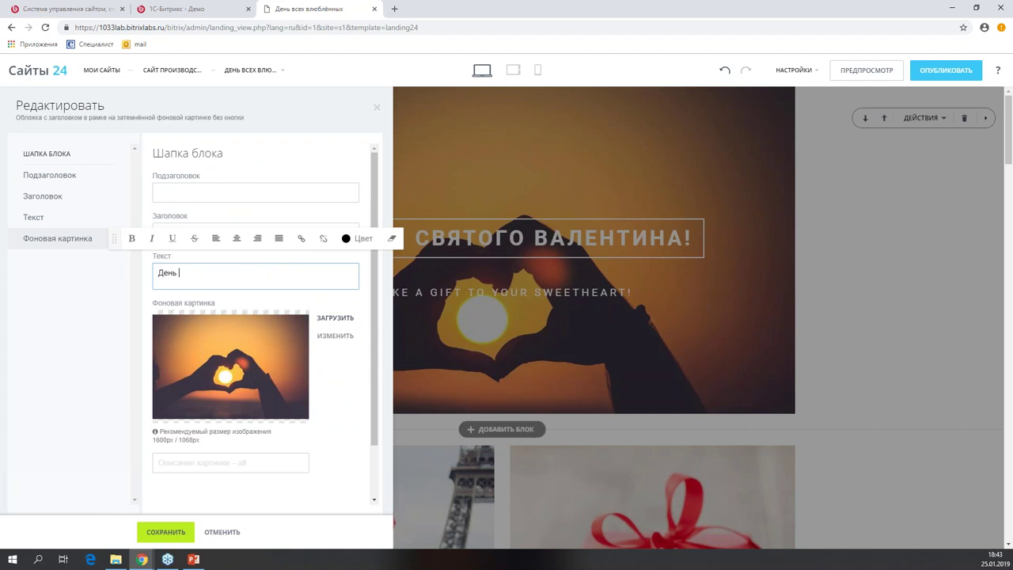
pyautogui.write(' всех влюбленных')
pyautogui.click(165, 533)
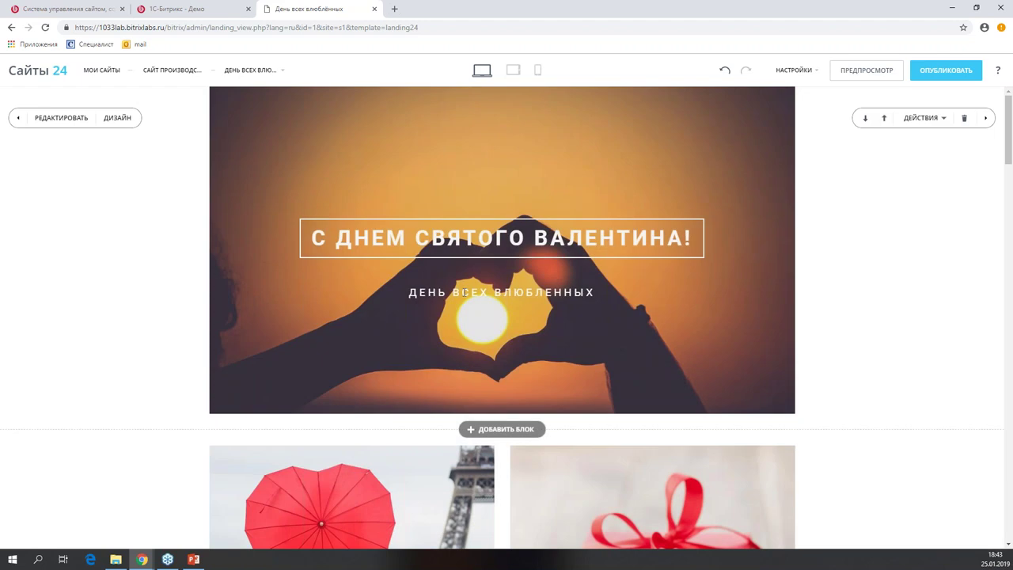
# Examine the banner block's design settings, including device visibility, paddings, background colours and gradients.
pyautogui.click(465, 292)
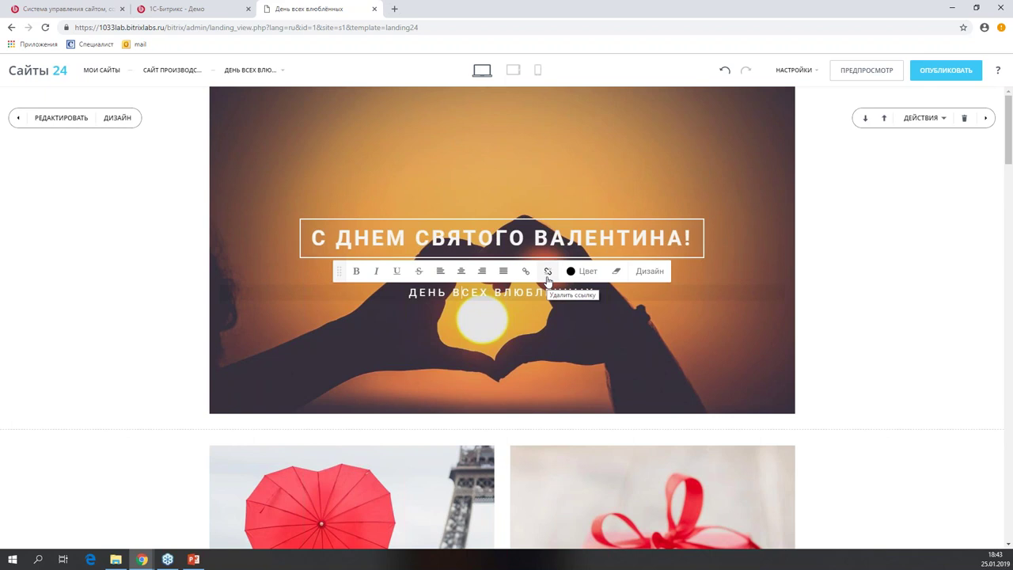
pyautogui.click(125, 118)
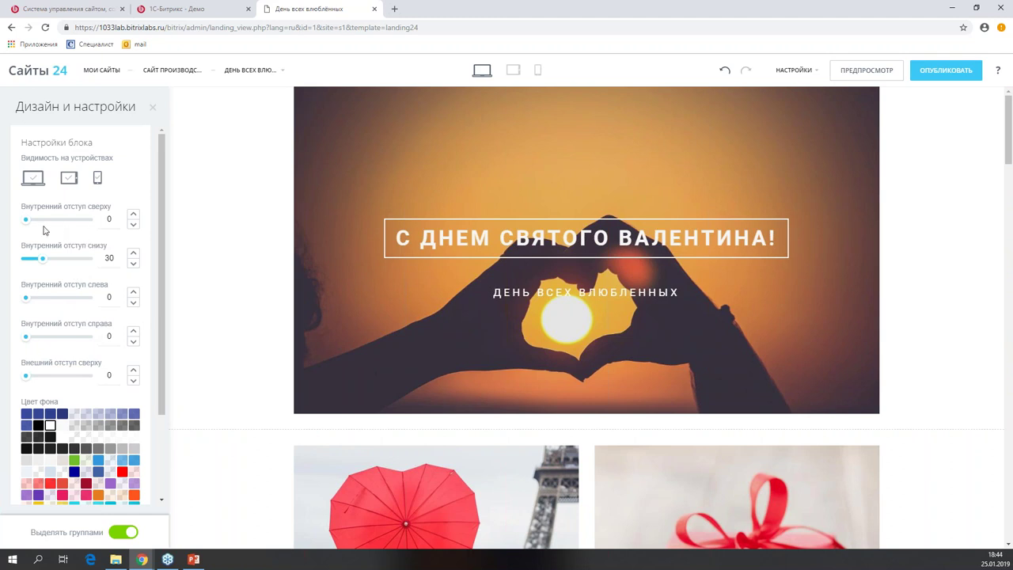
pyautogui.scroll(-2, 95, 385)
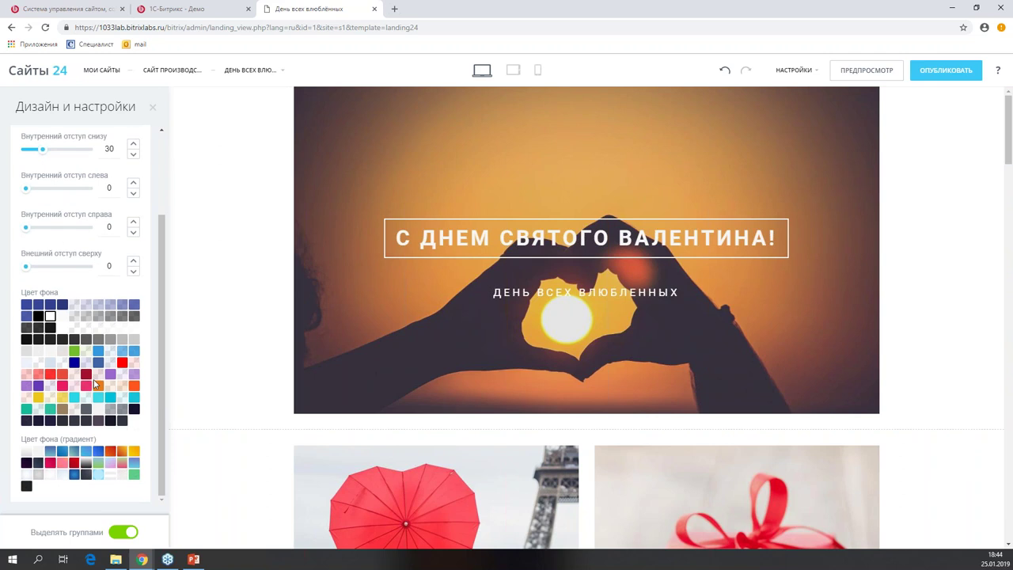
pyautogui.scroll(2, 95, 385)
pyautogui.scroll(-2, 93, 384)
pyautogui.scroll(2, 92, 384)
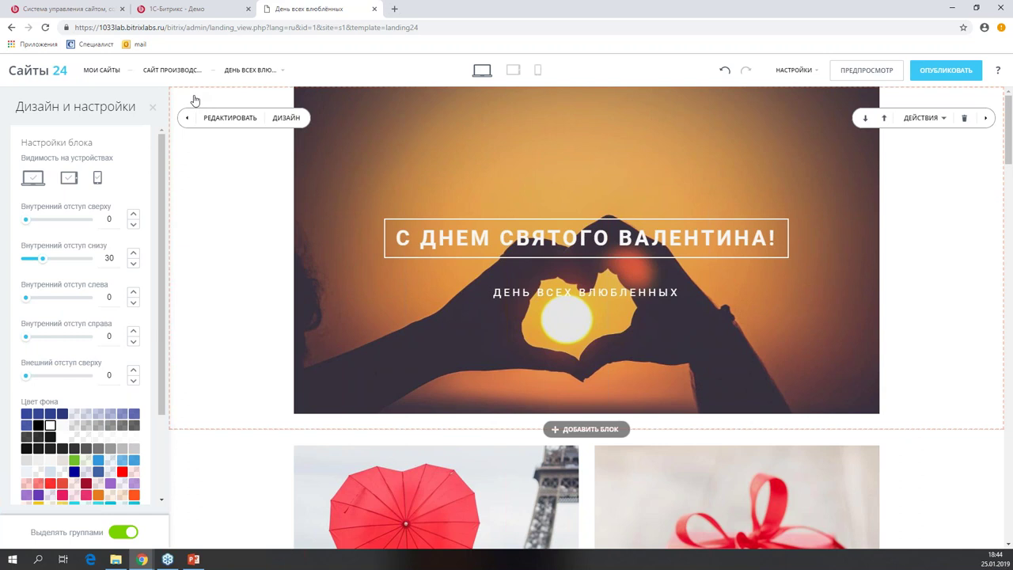
# Leave the banner's design settings and view the link settings of the Paper Valentines "Order Now" button without changing them.
pyautogui.scroll(-6, 554, 284)
pyautogui.scroll(-15, 585, 316)
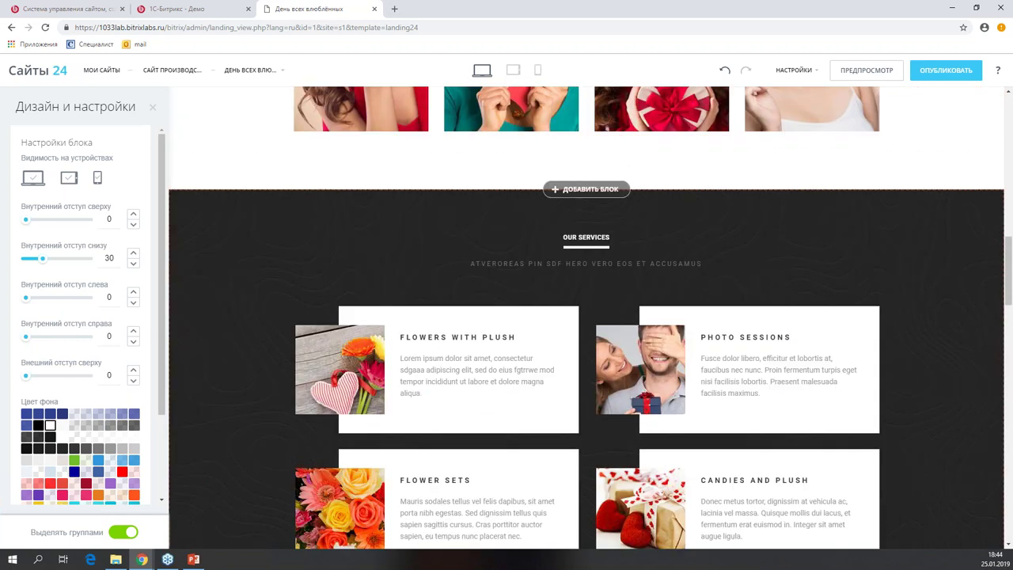
pyautogui.scroll(-15, 586, 316)
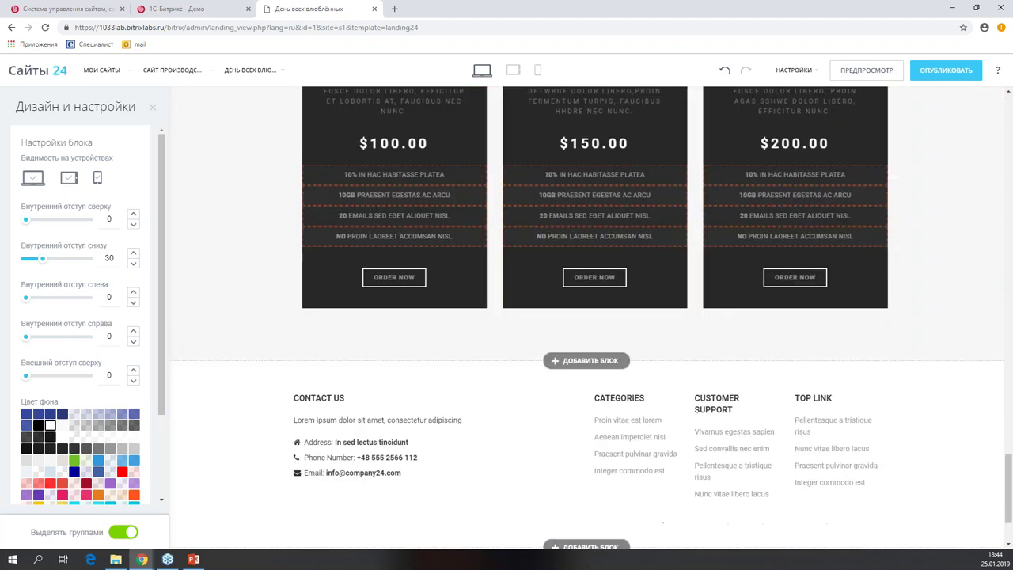
pyautogui.scroll(3, 583, 293)
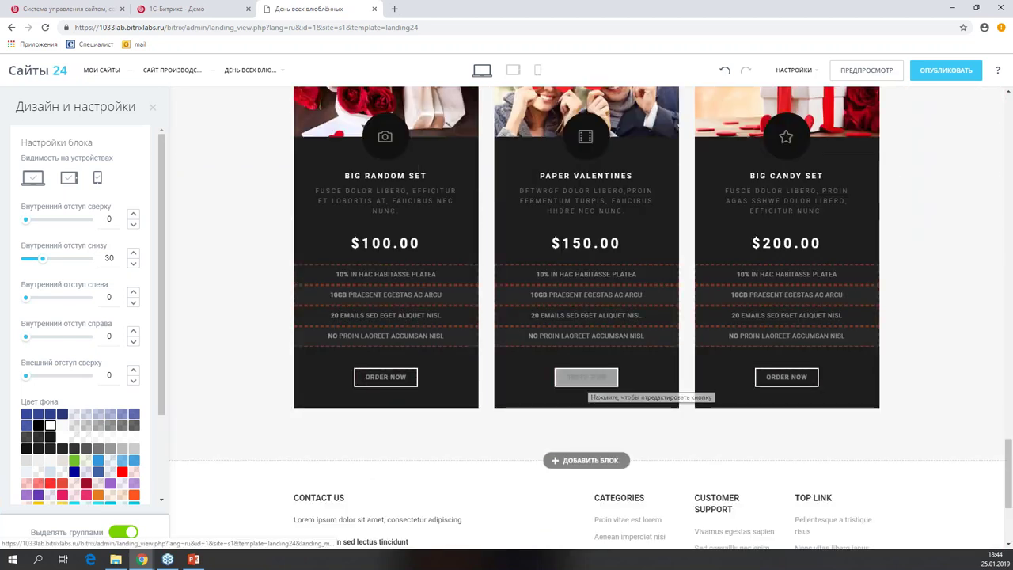
pyautogui.click(153, 109)
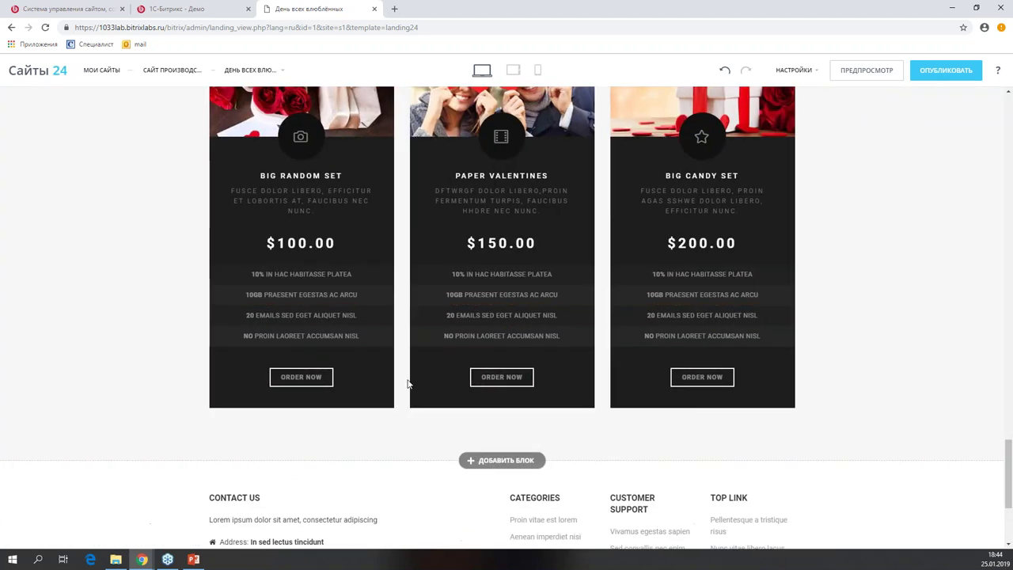
pyautogui.click(501, 377)
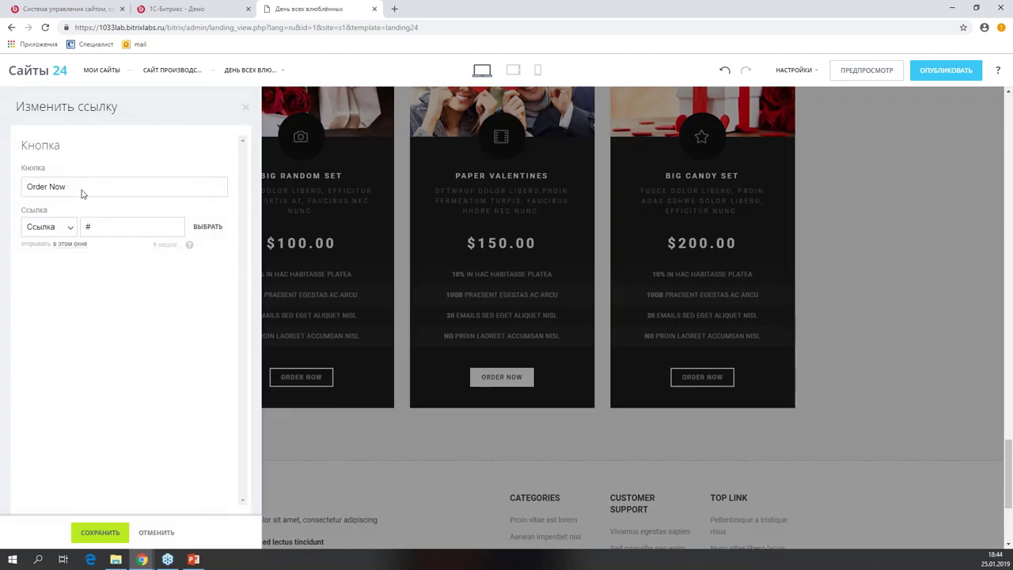
pyautogui.click(247, 108)
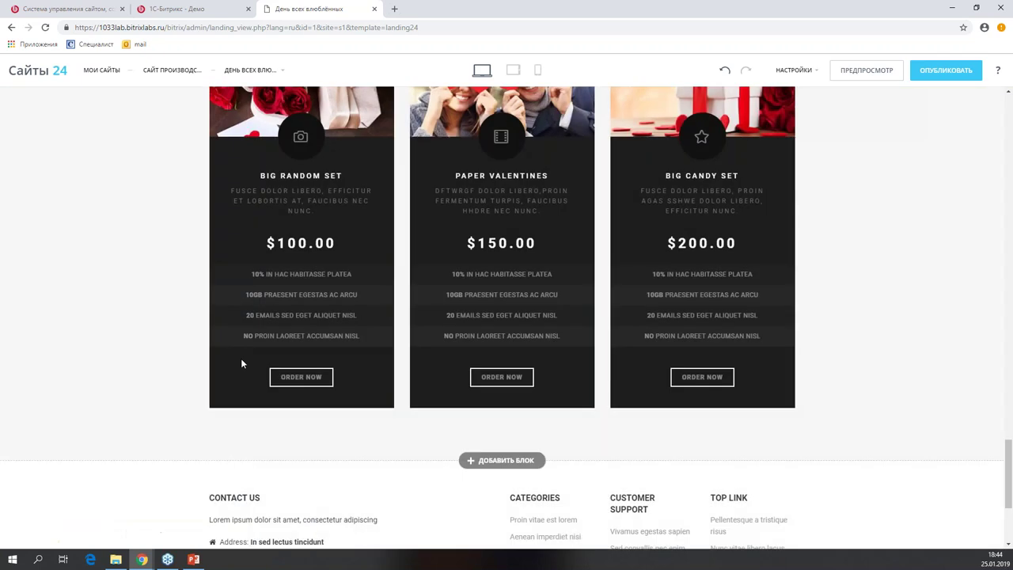
# In the "Our Offers" block's design, set the "Order Now" buttons' border thickness to 0 and font size to 20.
pyautogui.scroll(5, 568, 270)
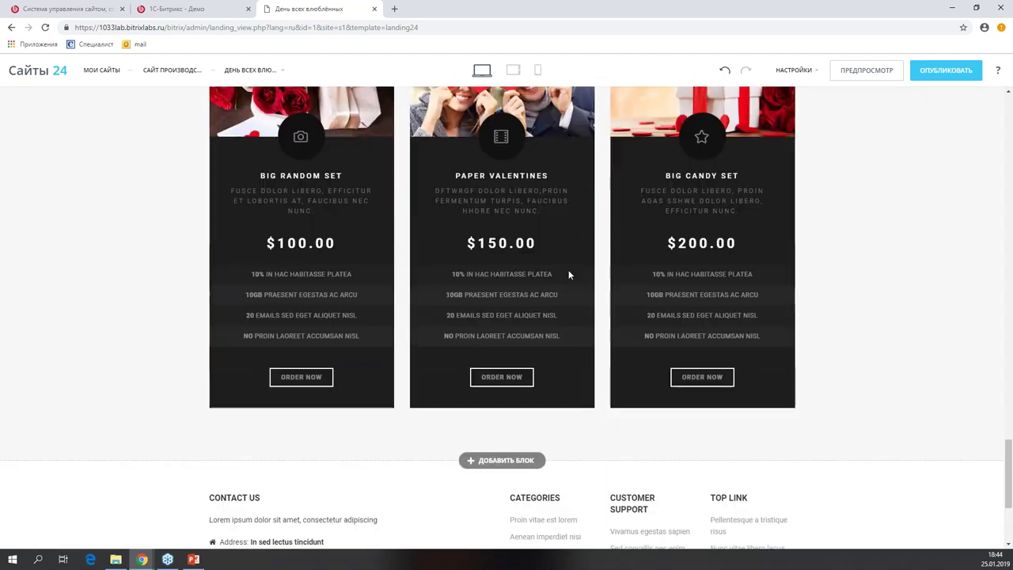
pyautogui.scroll(-1, 366, 271)
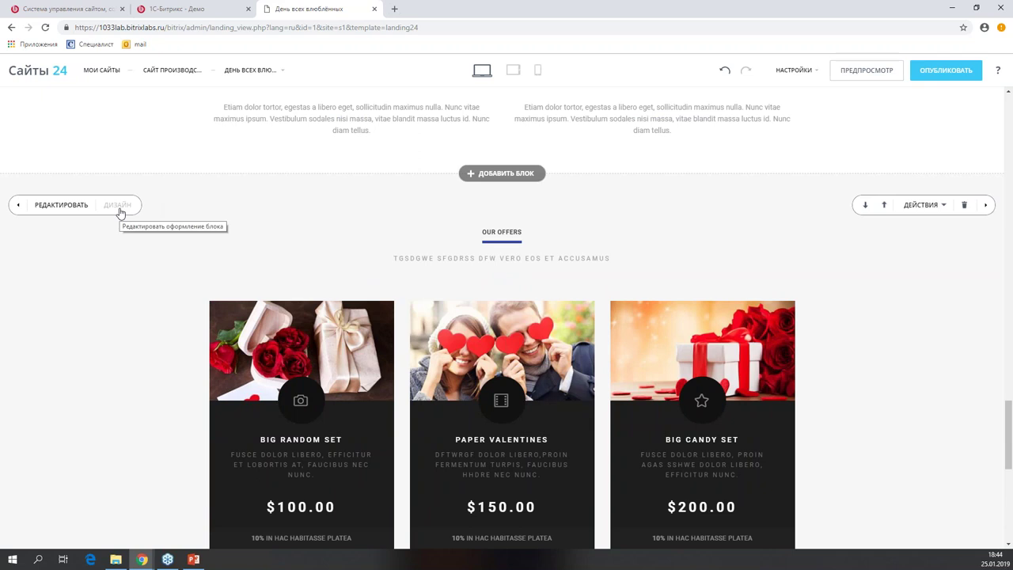
pyautogui.click(118, 207)
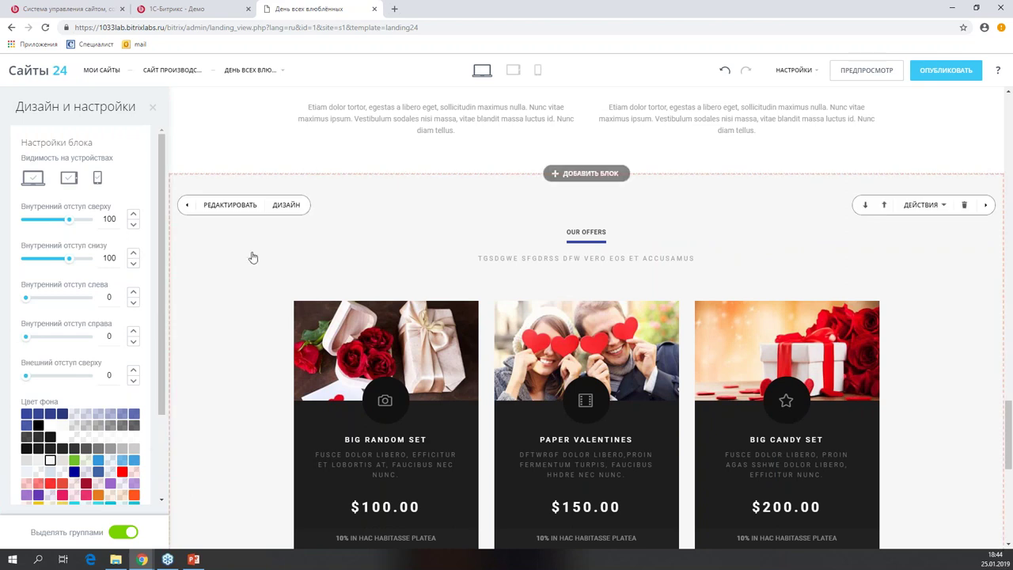
pyautogui.scroll(-4, 452, 277)
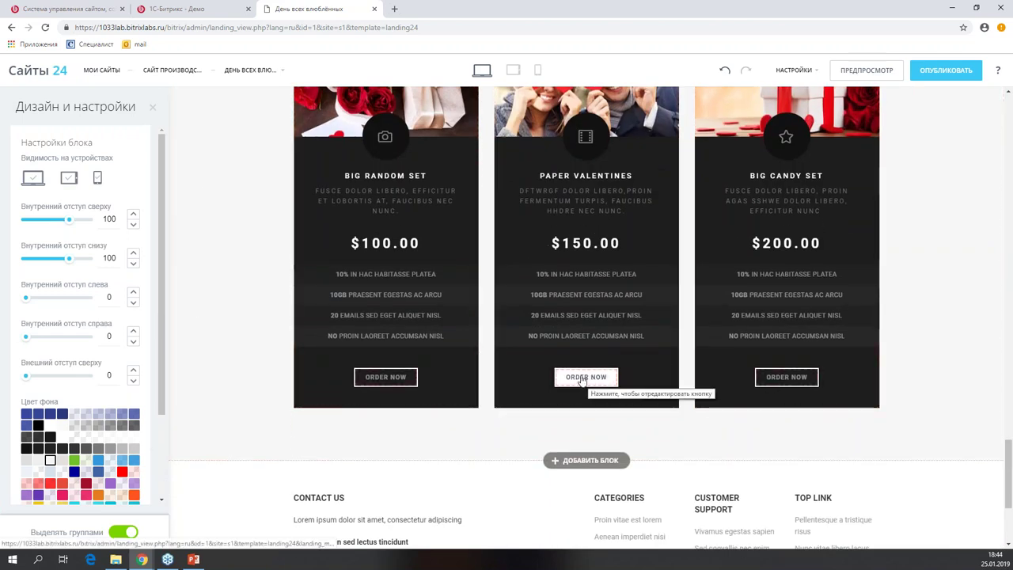
pyautogui.click(585, 378)
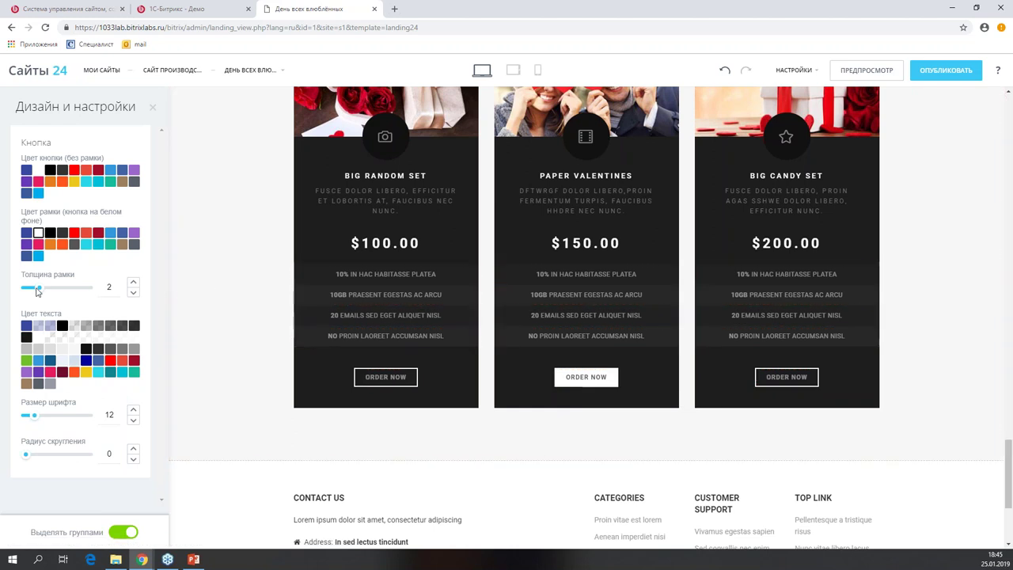
pyautogui.moveTo(39, 290); pyautogui.dragTo(4, 287)
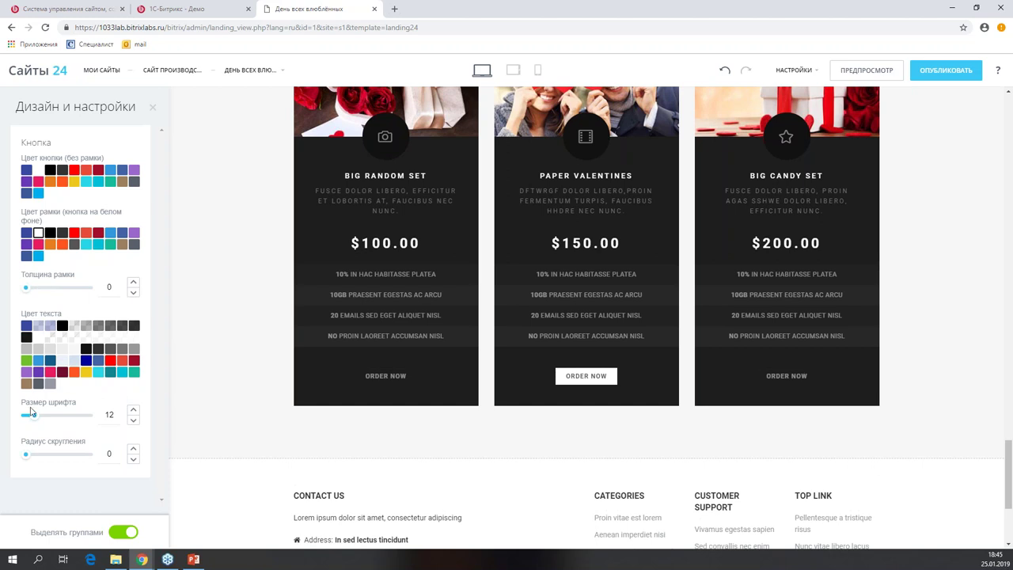
pyautogui.moveTo(34, 420)
pyautogui.mouseDown()
pyautogui.moveTo(86, 420)
pyautogui.moveTo(42, 415)
pyautogui.mouseUp()
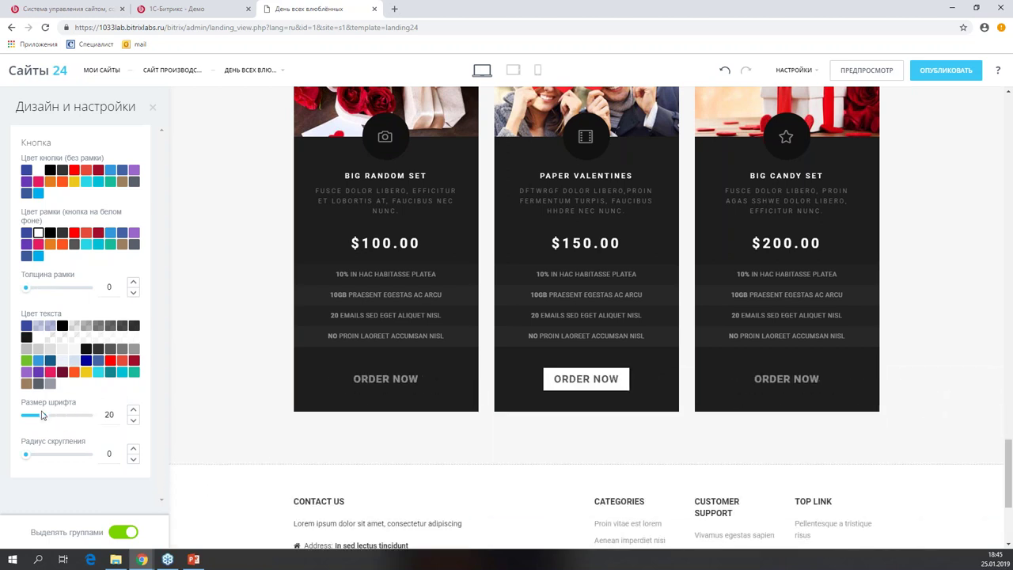
pyautogui.click(152, 107)
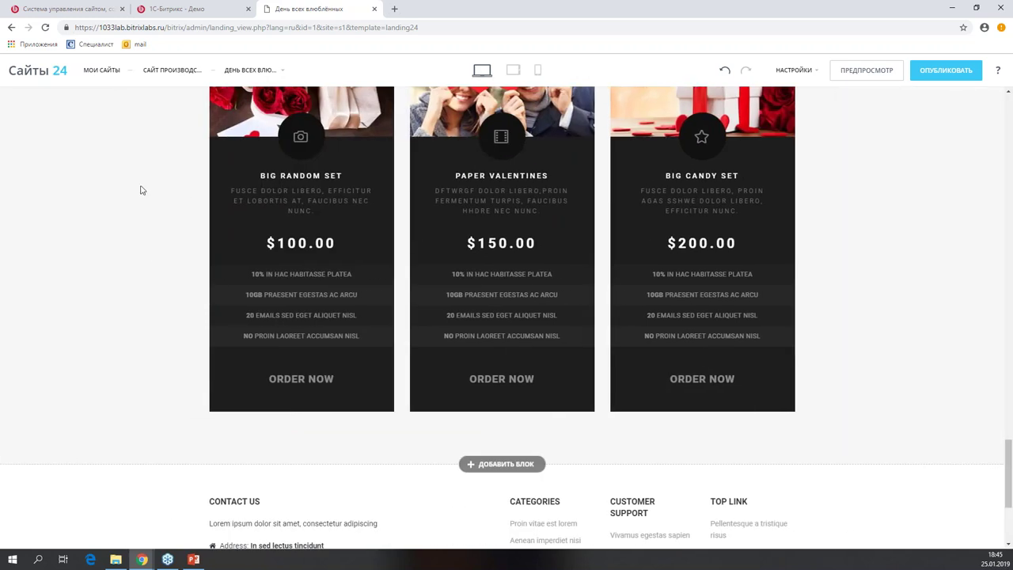
# Check how the landing page looks in the tablet view and in the mobile phone view.
pyautogui.scroll(-10, 142, 237)
pyautogui.scroll(10, 198, 280)
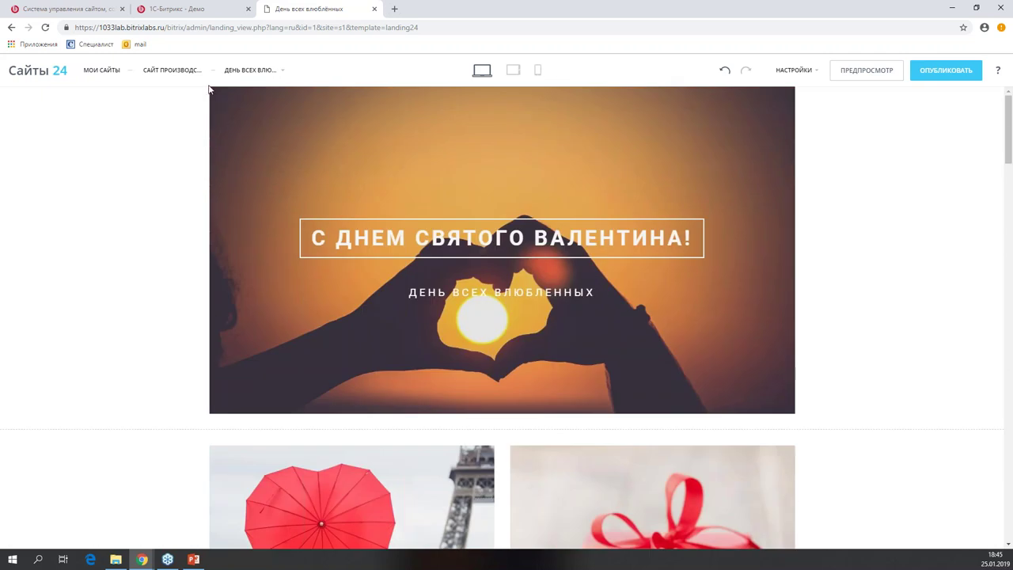
pyautogui.click(514, 70)
pyautogui.scroll(-3, 563, 309)
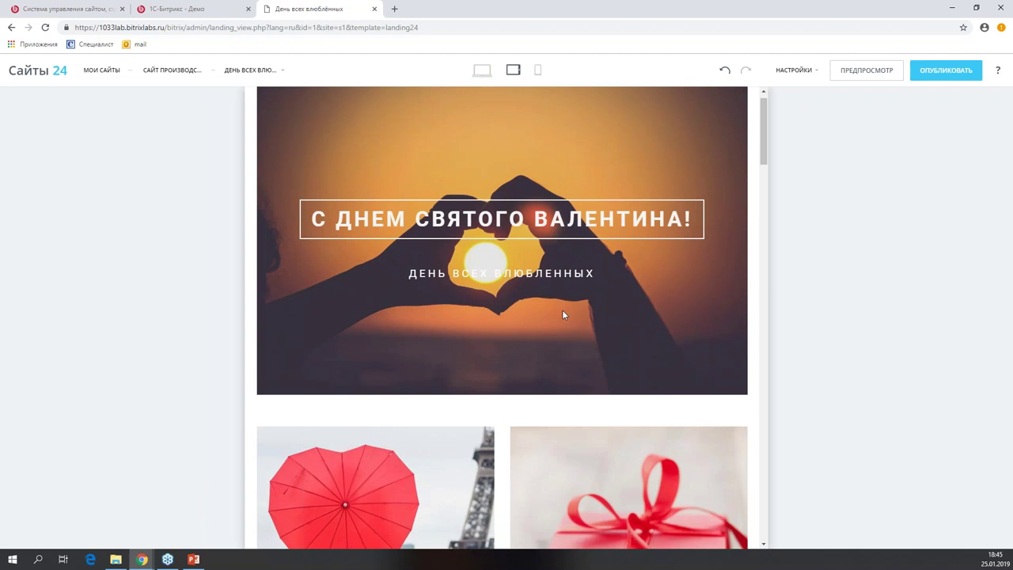
pyautogui.scroll(3, 562, 310)
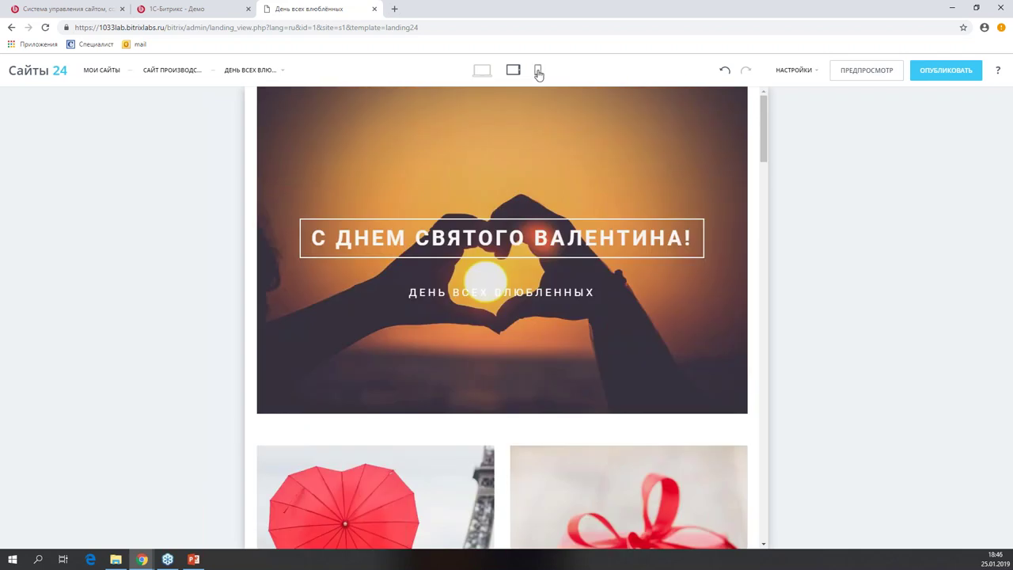
pyautogui.click(538, 71)
pyautogui.scroll(-5, 551, 228)
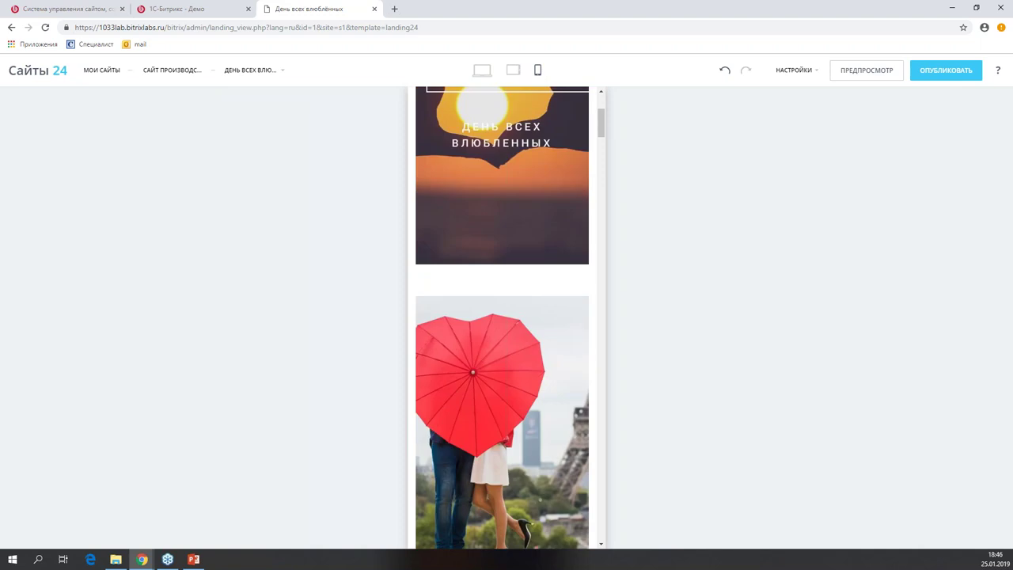
# Look through the landing page in the mobile phone view and return to the desktop view.
pyautogui.scroll(-10, 501, 317)
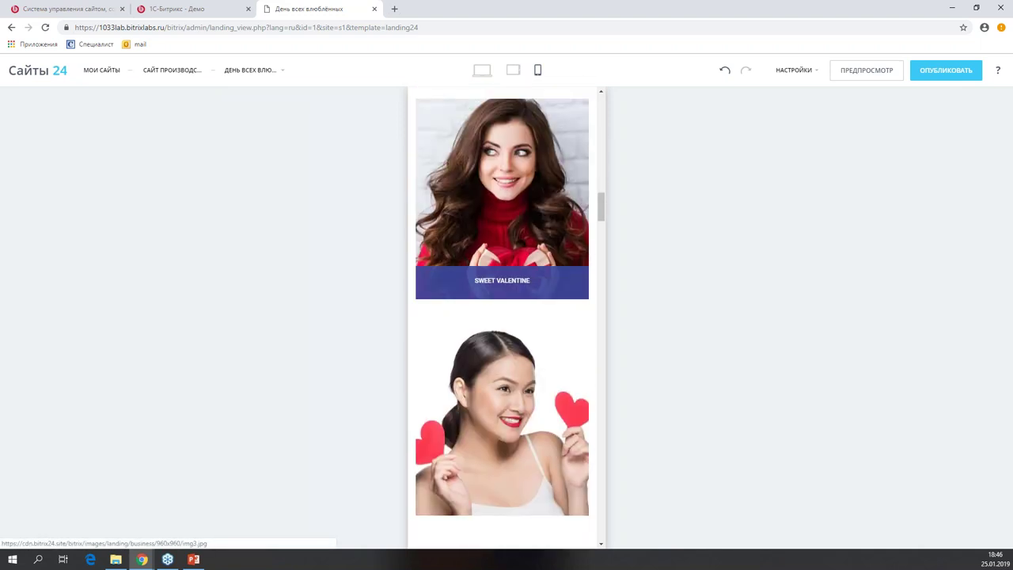
pyautogui.scroll(6, 502, 317)
pyautogui.scroll(5, 547, 227)
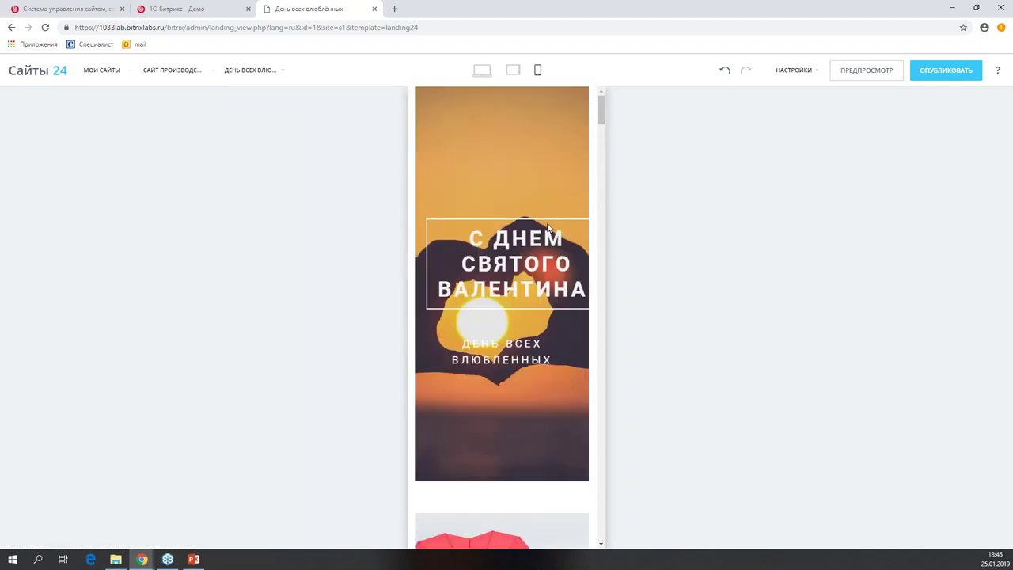
pyautogui.click(482, 73)
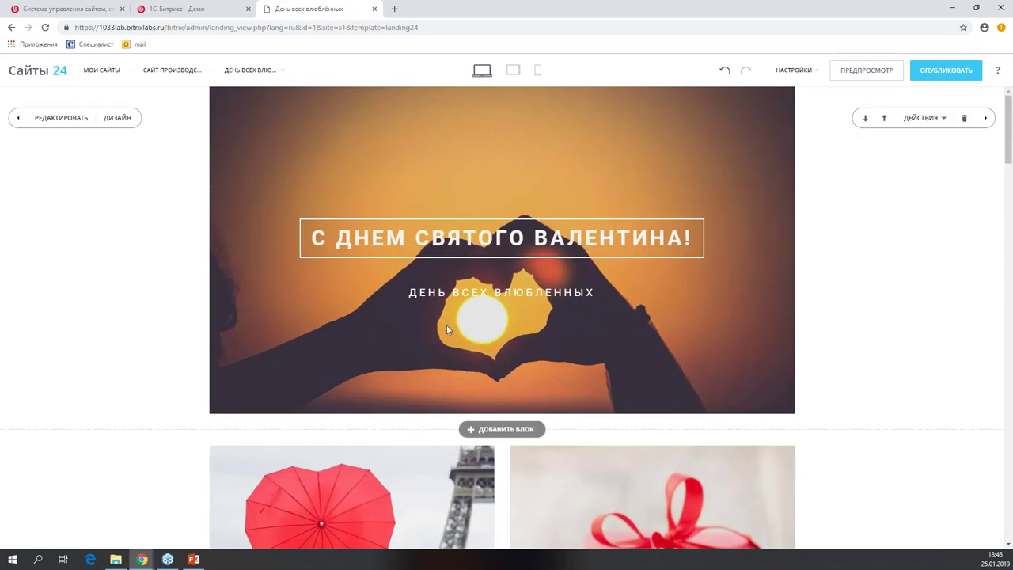
# Delete the "Our Portfolio" heading block from the landing page.
pyautogui.scroll(-3, 442, 314)
pyautogui.scroll(3, 809, 245)
pyautogui.scroll(-6, 813, 232)
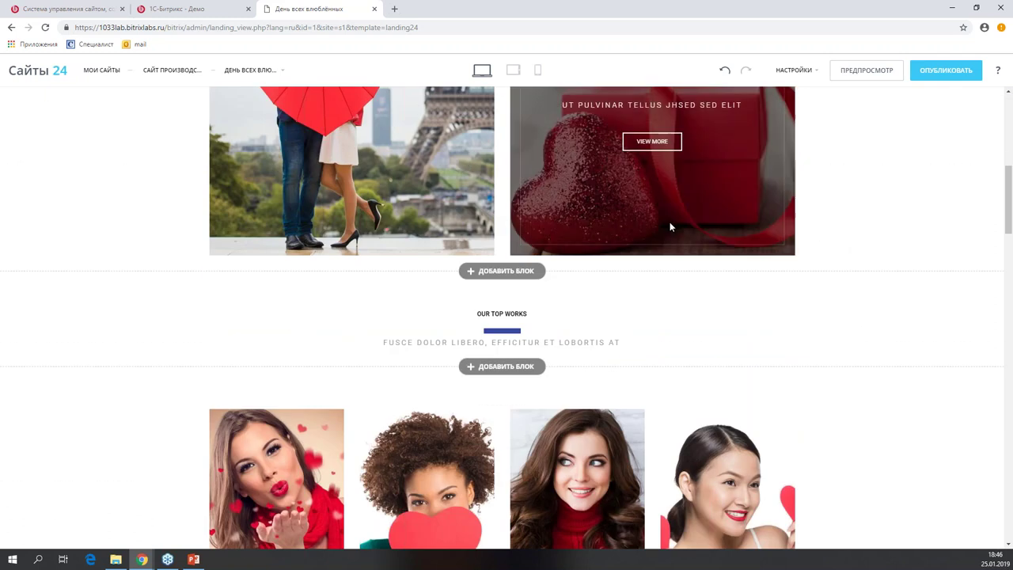
pyautogui.scroll(-2, 579, 210)
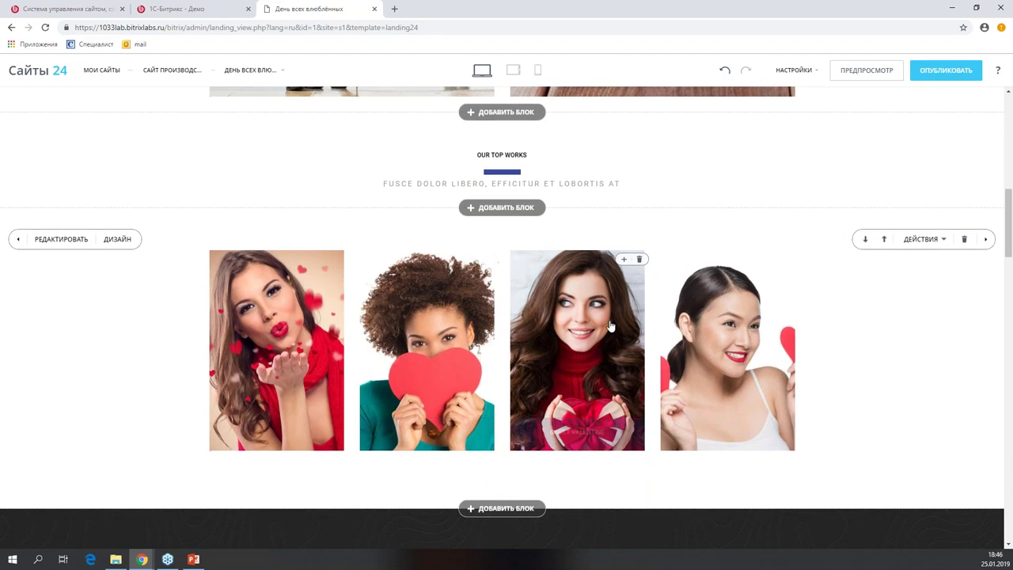
pyautogui.scroll(-2, 610, 325)
pyautogui.scroll(-4, 610, 325)
pyautogui.scroll(-3, 559, 193)
pyautogui.scroll(-3, 559, 192)
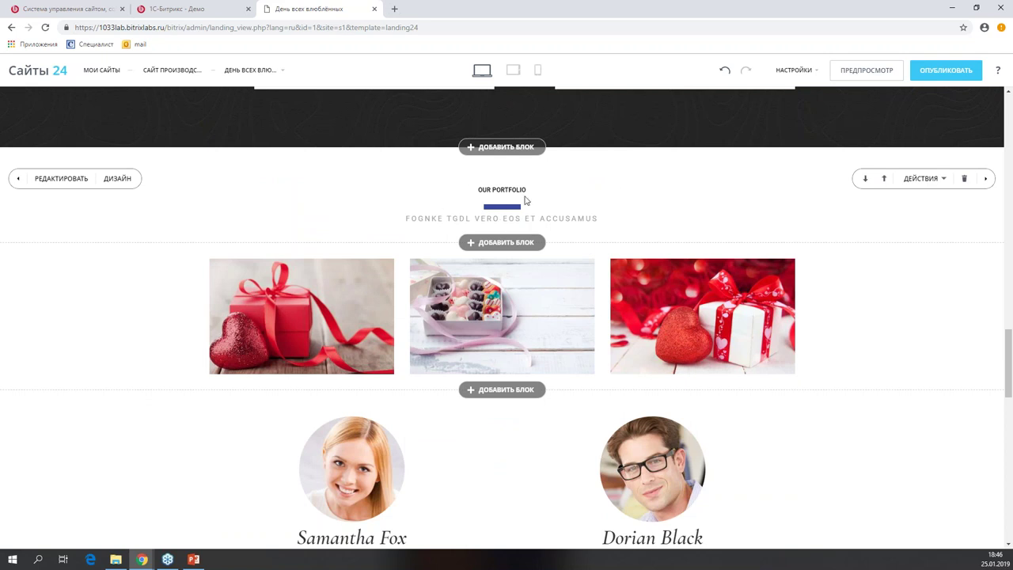
pyautogui.click(965, 181)
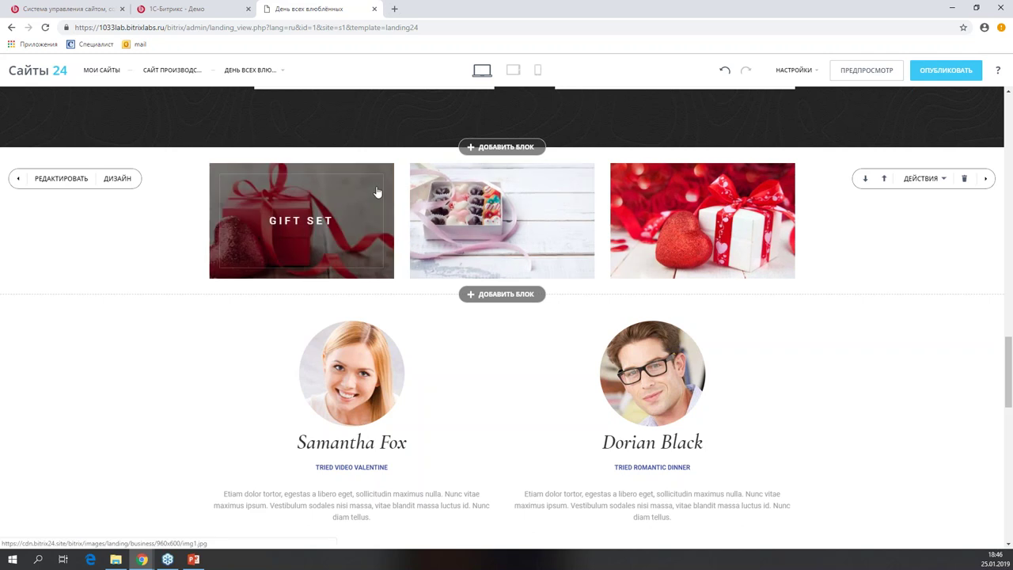
# Delete the gift gallery, the two-person testimonials block and the "Our Offers" block from the landing page.
pyautogui.click(942, 179)
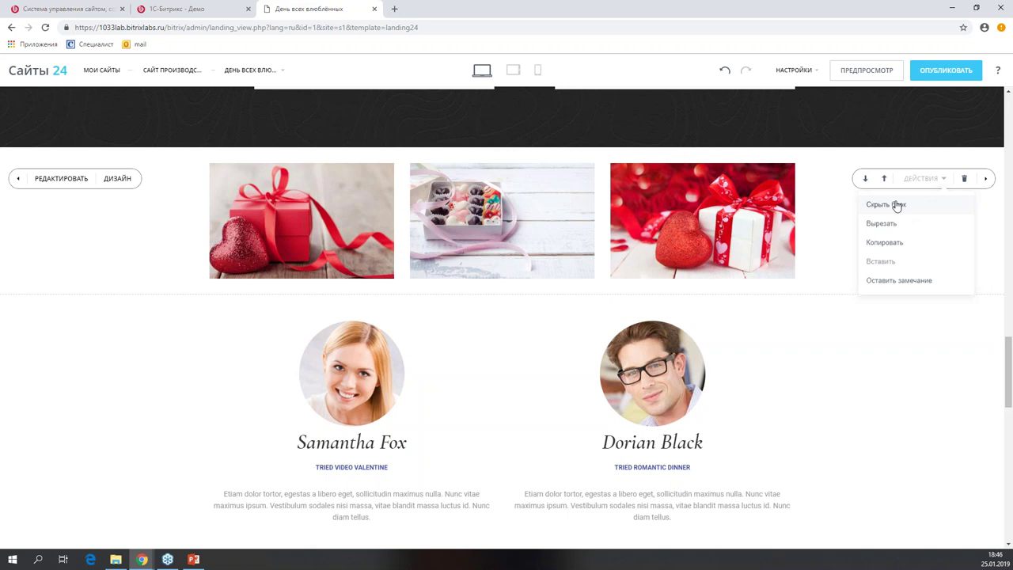
pyautogui.click(966, 179)
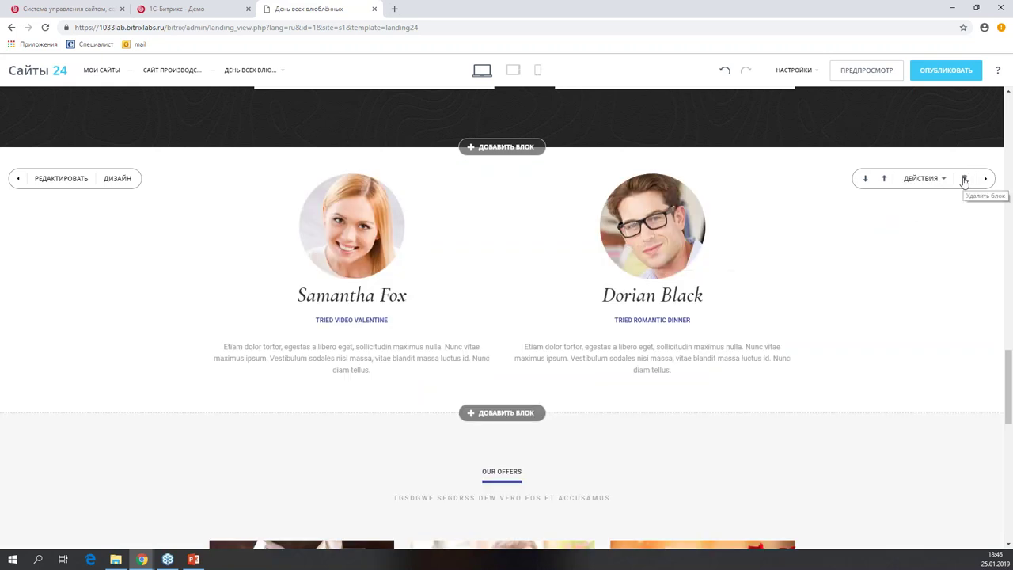
pyautogui.click(963, 180)
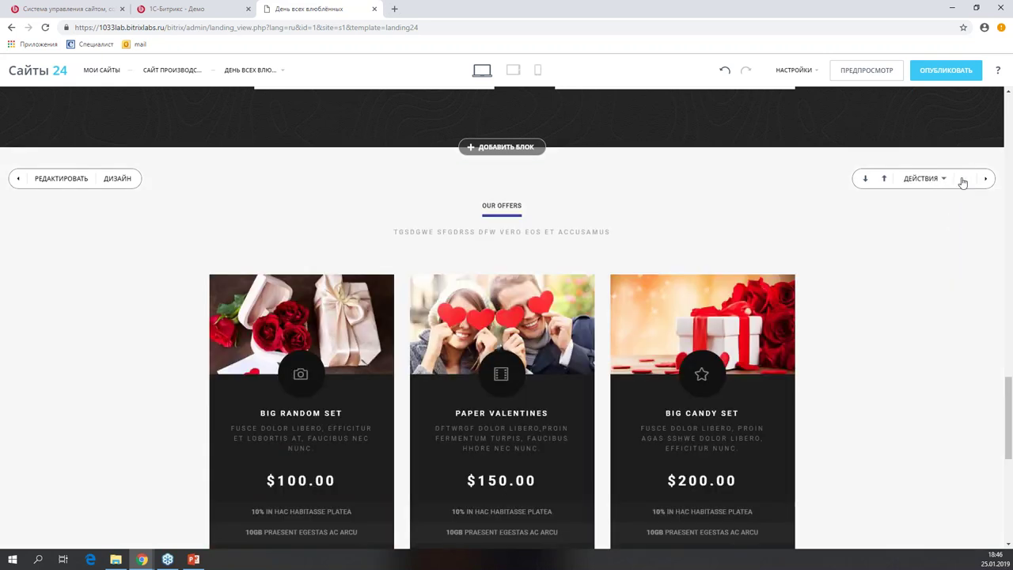
pyautogui.click(965, 181)
pyautogui.scroll(3, 889, 333)
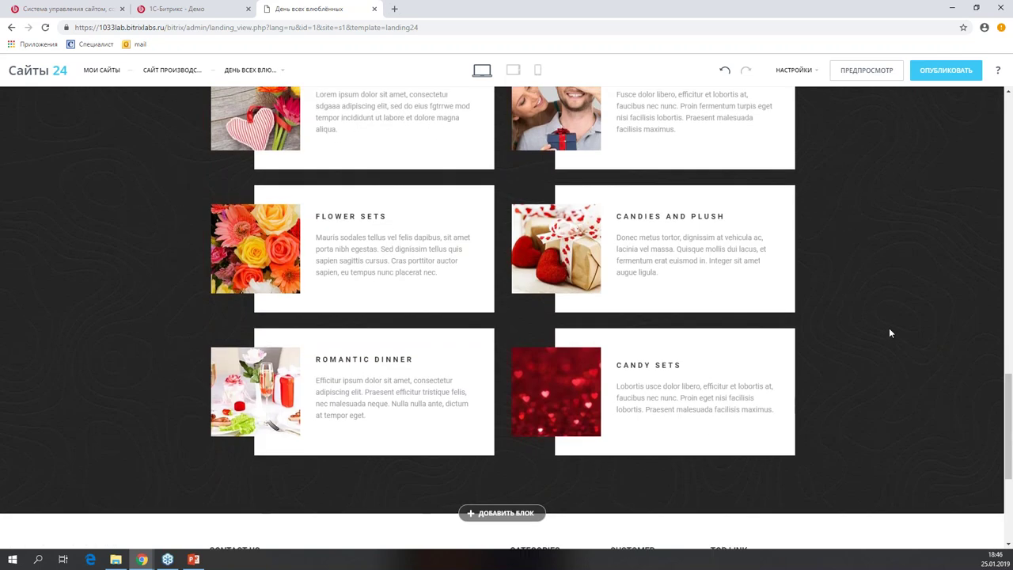
pyautogui.scroll(-3, 888, 333)
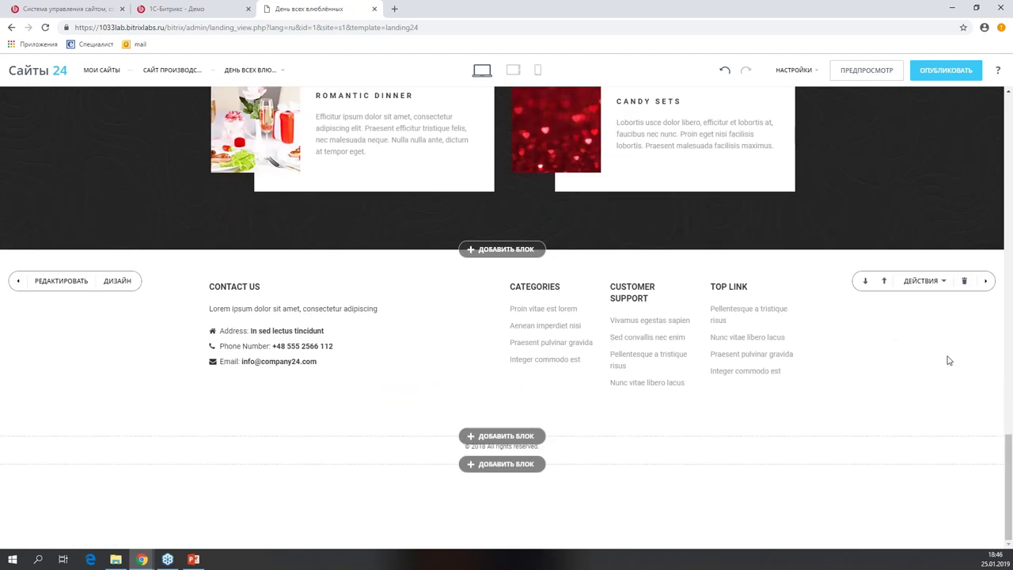
# View the library of blocks that can be added beneath the Valentine's banner, and leave it without adding one.
pyautogui.scroll(15, 949, 360)
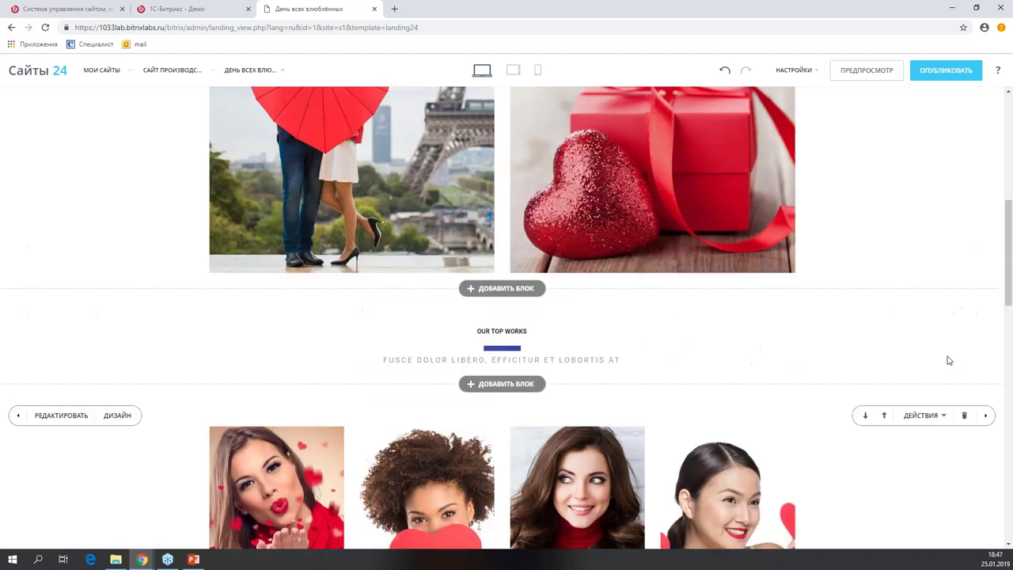
pyautogui.scroll(1, 948, 360)
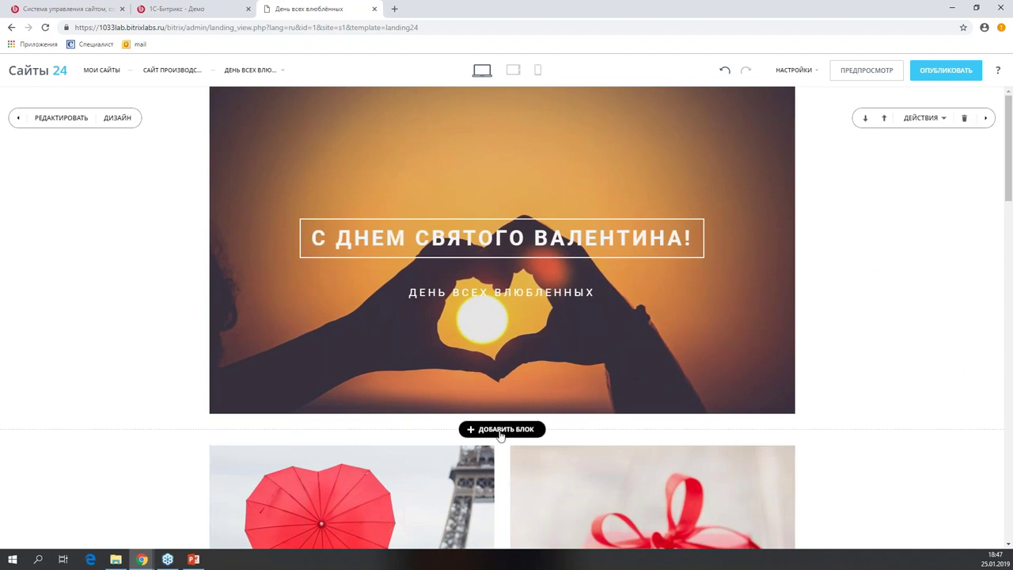
pyautogui.scroll(-2, 623, 410)
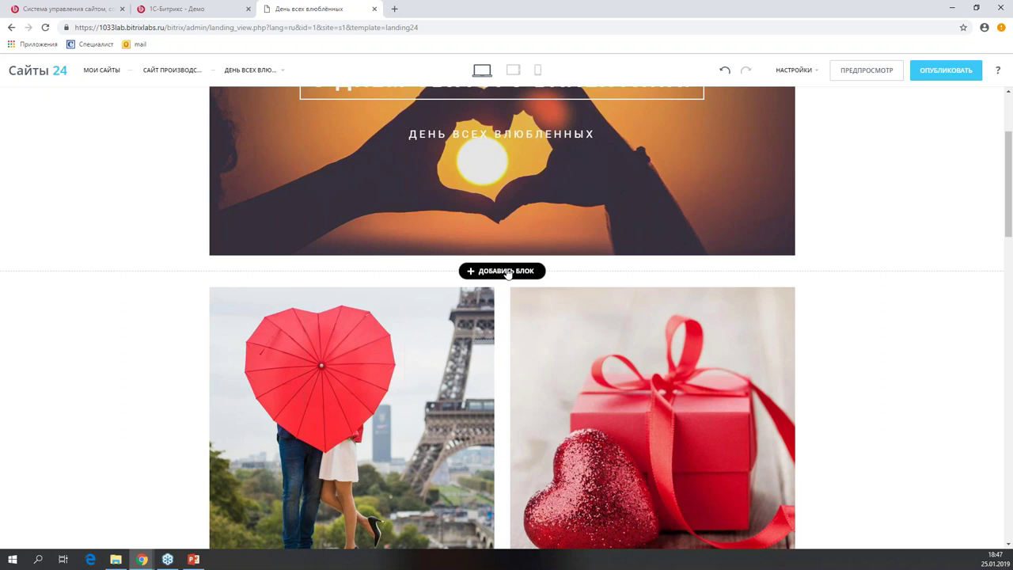
pyautogui.click(479, 272)
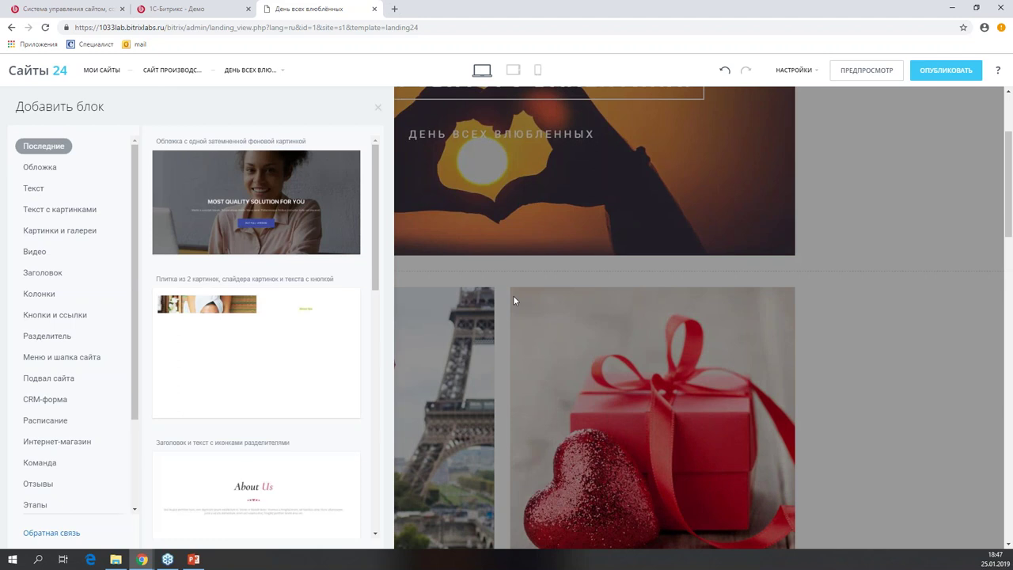
pyautogui.click(379, 107)
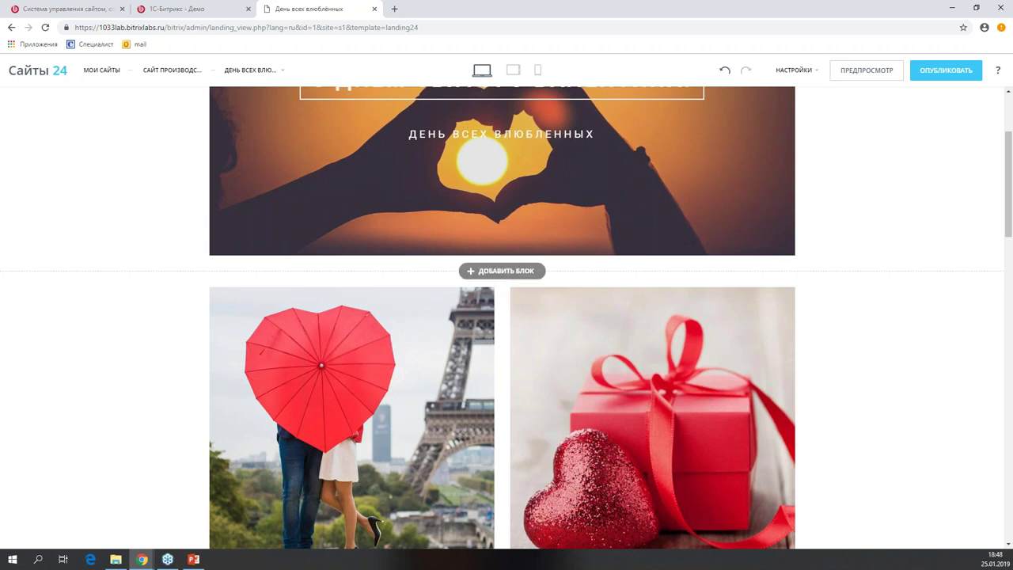
# Insert the "Карусель с отзывами клиентов" block from the "Отзывы" category directly beneath the banner.
pyautogui.click(496, 272)
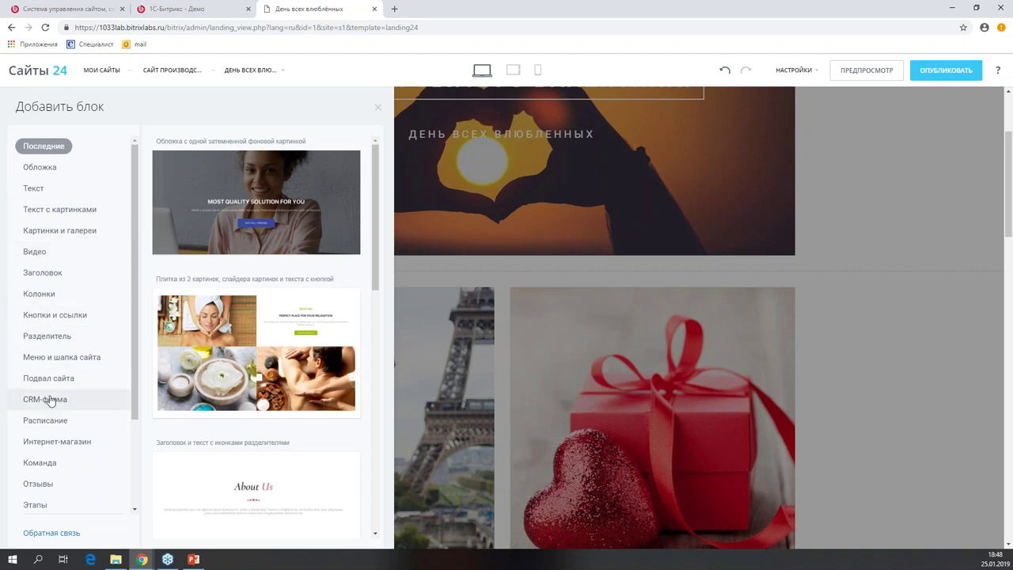
pyautogui.scroll(-1, 45, 395)
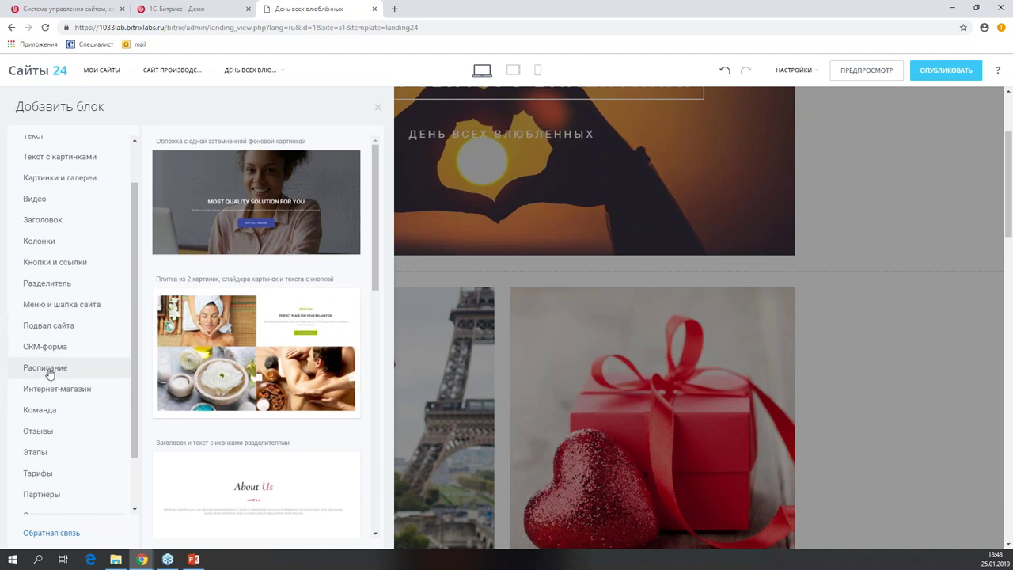
pyautogui.click(39, 432)
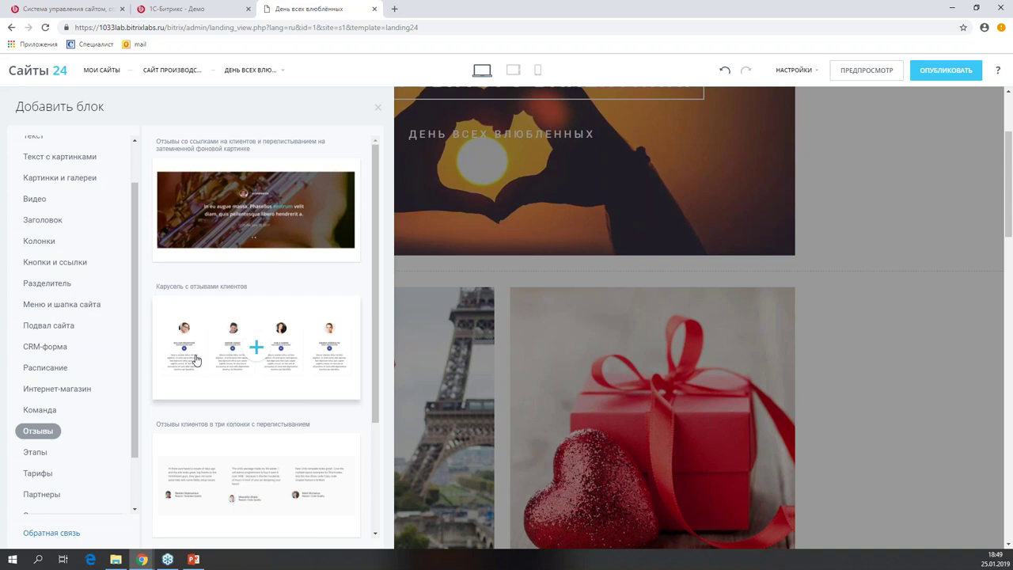
pyautogui.scroll(-2, 251, 290)
pyautogui.scroll(2, 254, 287)
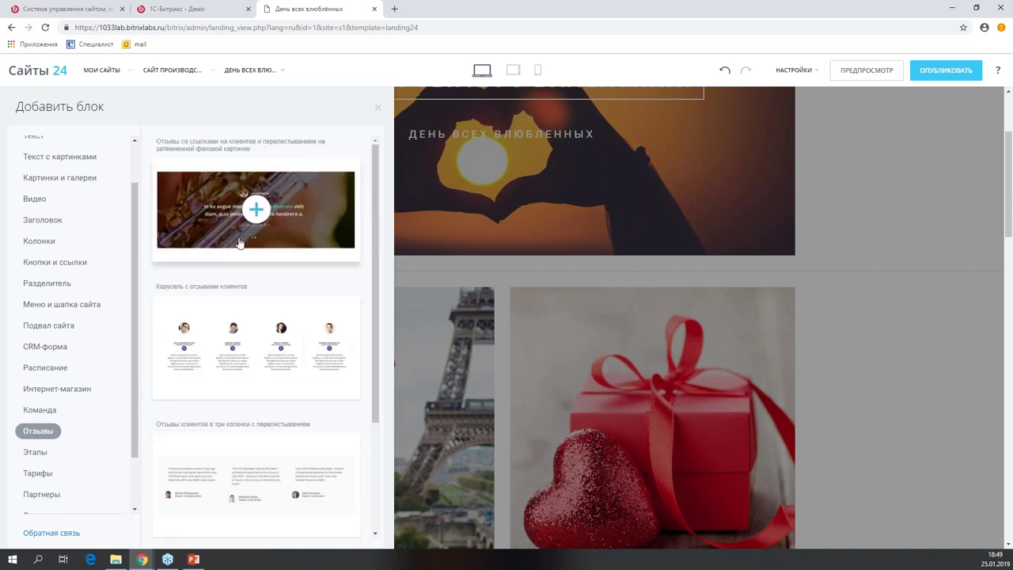
pyautogui.scroll(-2, 234, 199)
pyautogui.scroll(1, 251, 219)
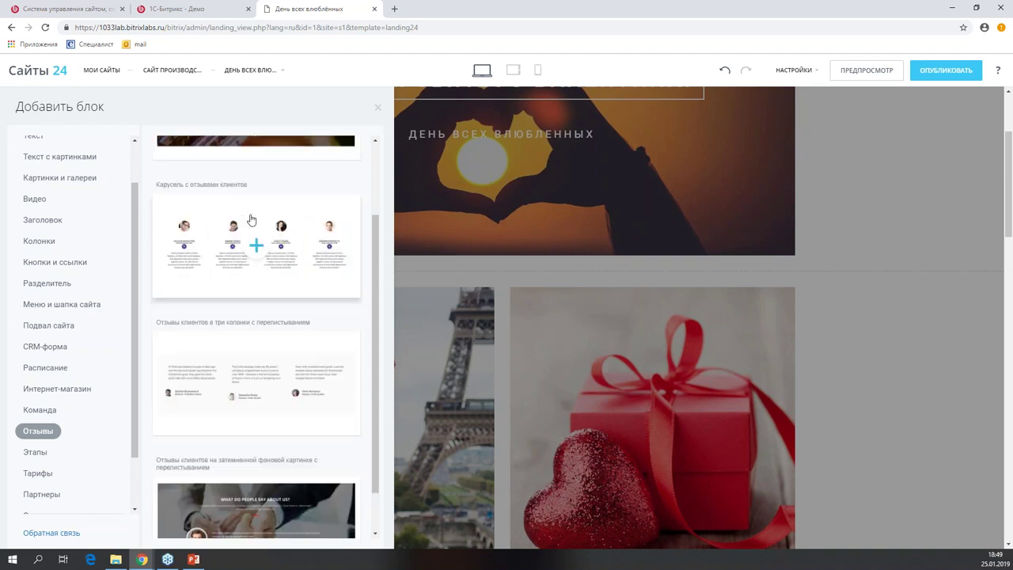
pyautogui.click(257, 246)
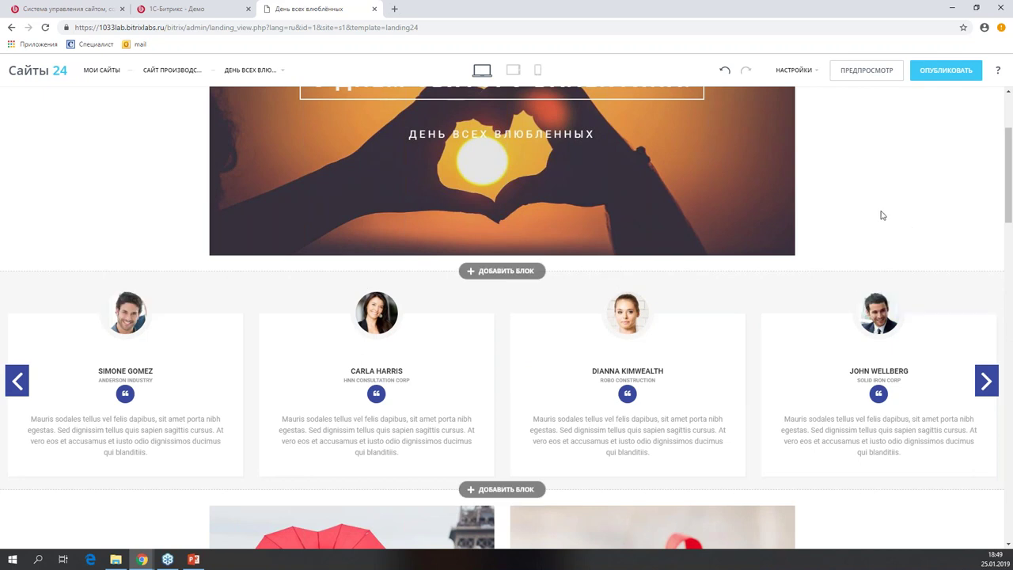
pyautogui.scroll(-3, 877, 212)
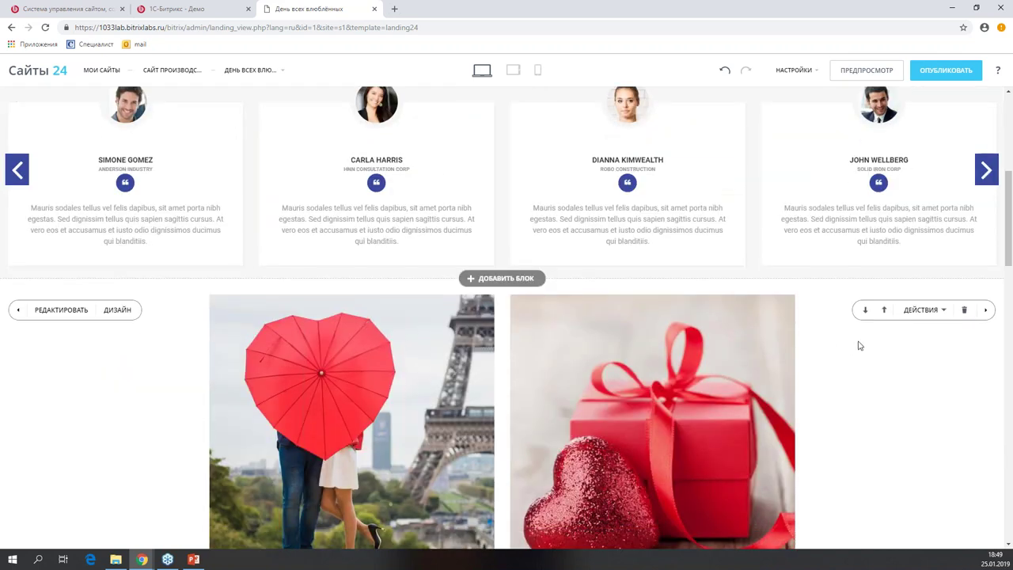
pyautogui.scroll(3, 847, 362)
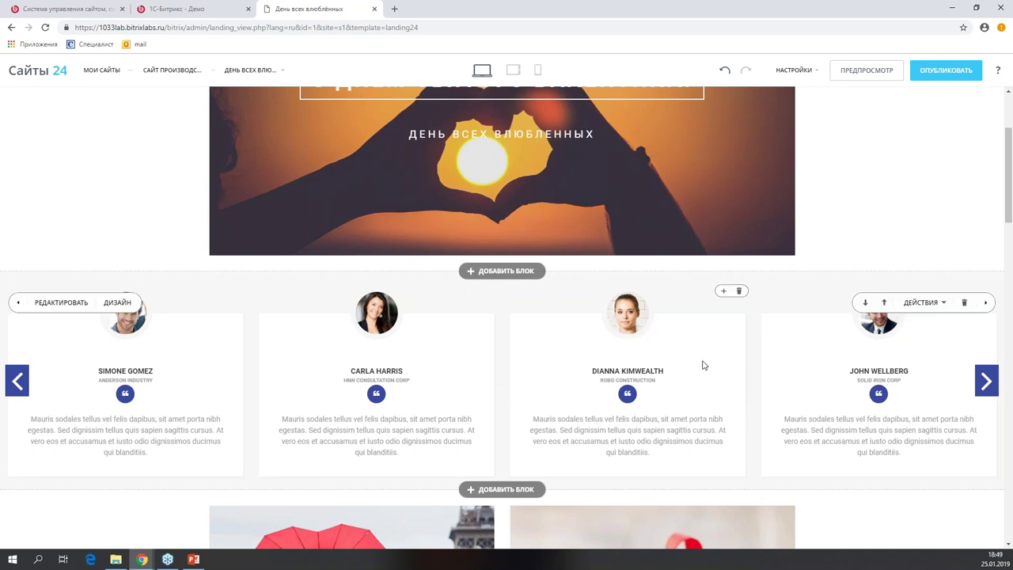
# Examine the editable picture, title, subtitle and text of the last card in the review carousel.
pyautogui.click(57, 302)
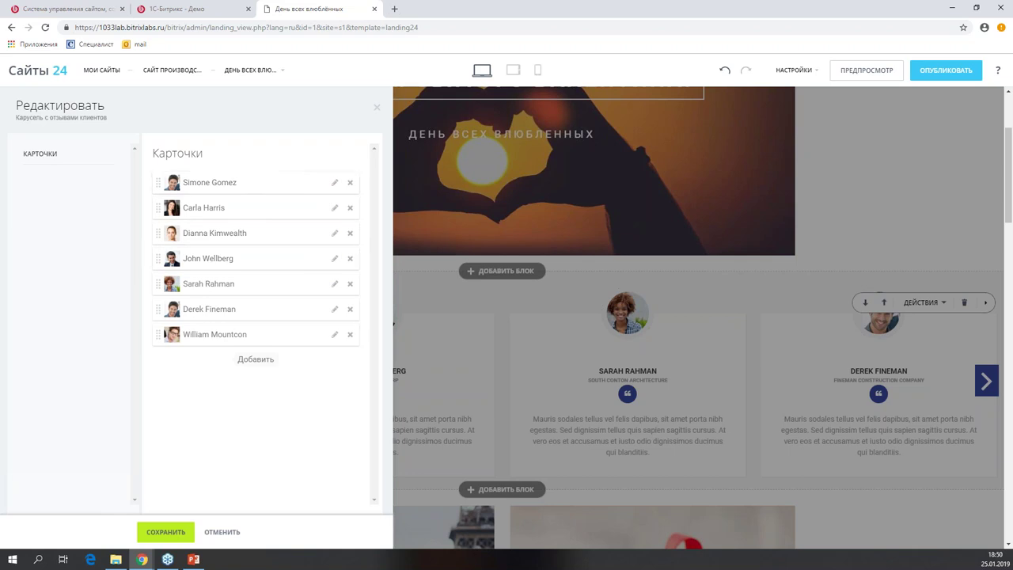
pyautogui.click(225, 338)
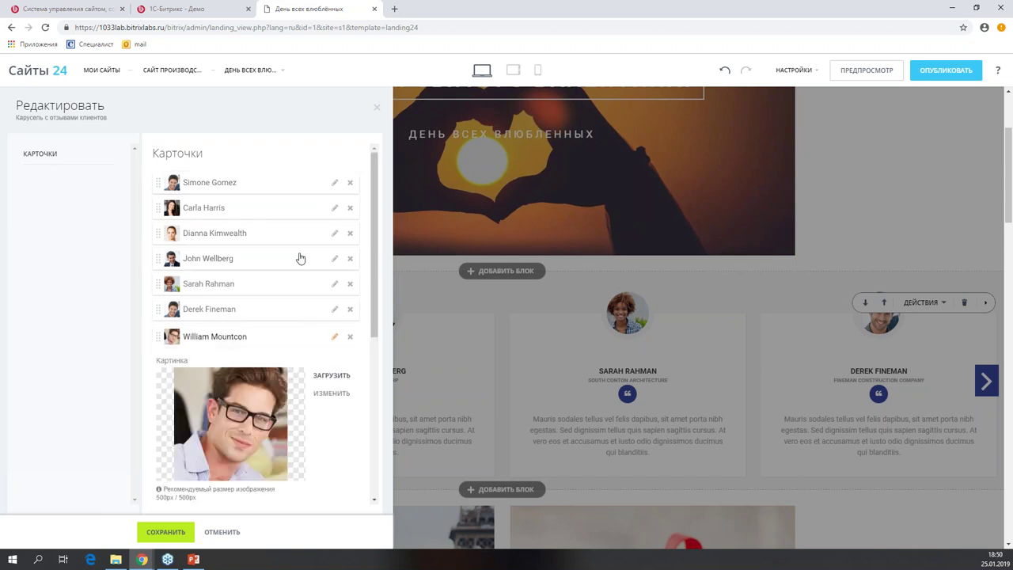
pyautogui.scroll(-1, 300, 255)
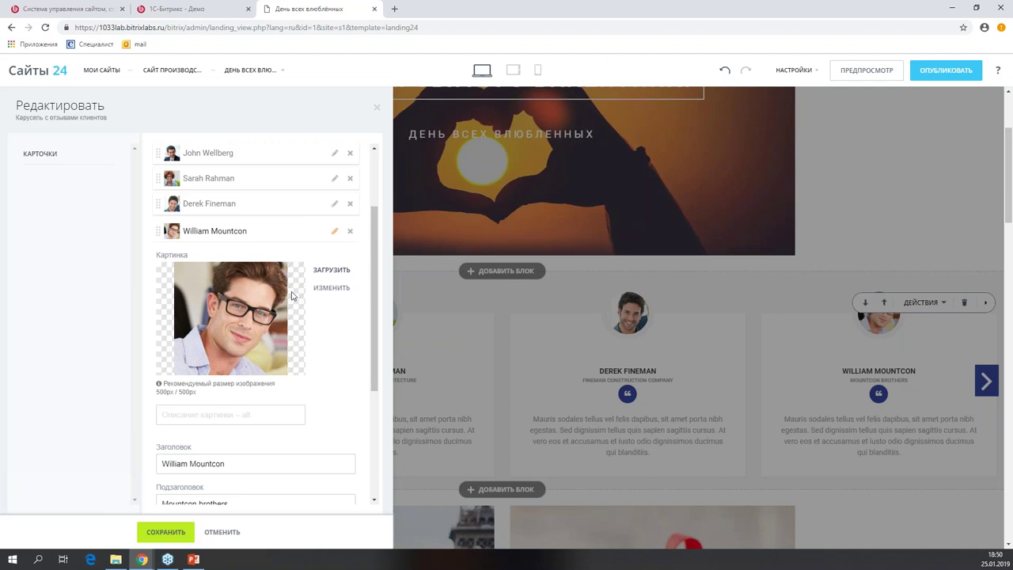
pyautogui.scroll(-2, 291, 296)
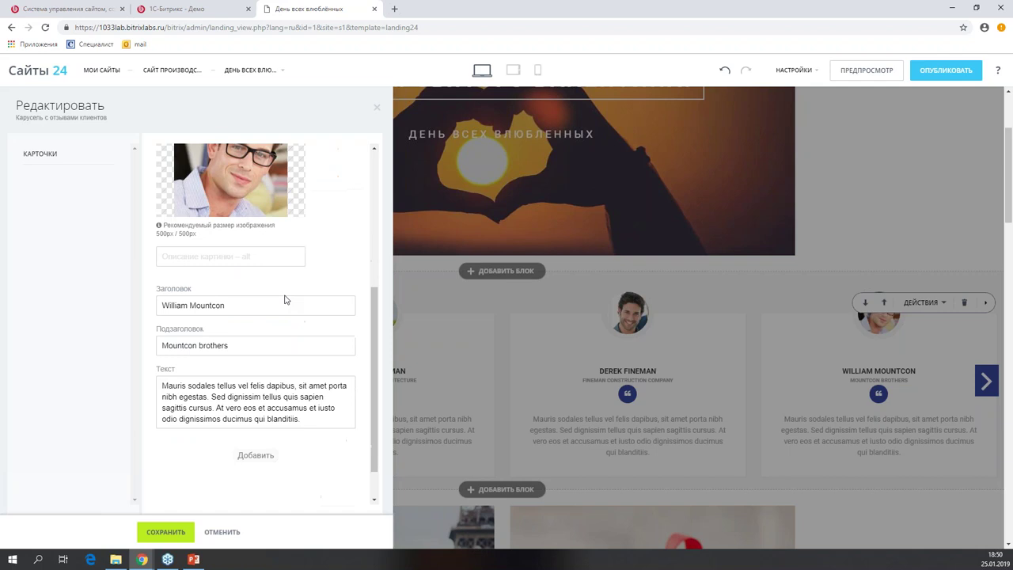
pyautogui.click(172, 345)
pyautogui.click(207, 398)
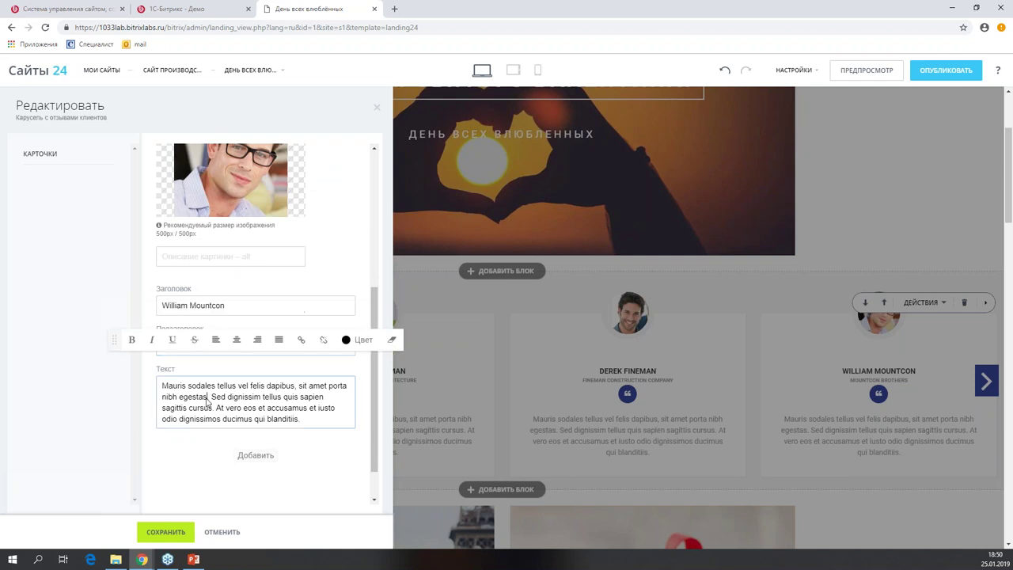
pyautogui.scroll(-1, 289, 457)
pyautogui.scroll(5, 301, 435)
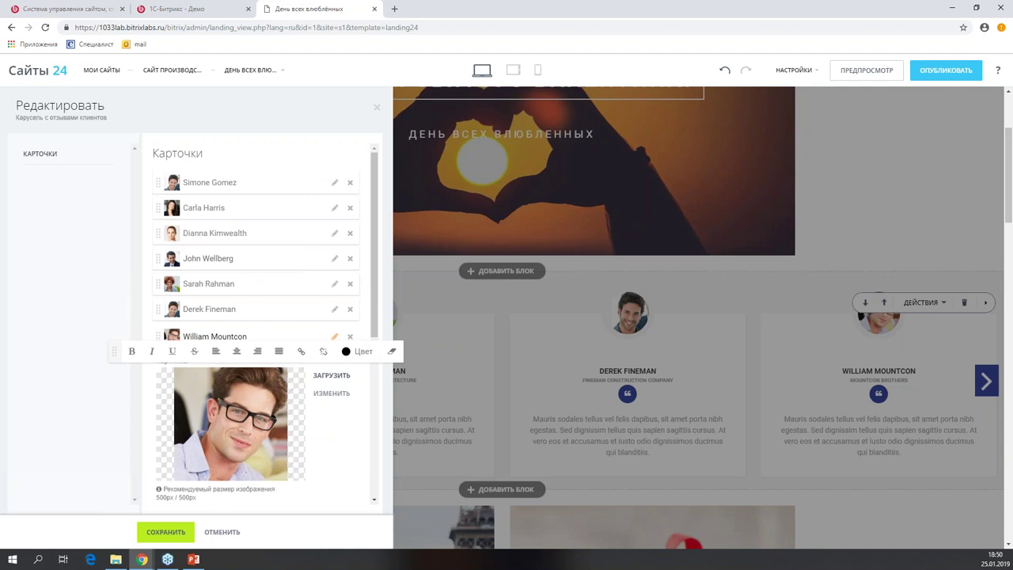
# Delete the first three cards from the review carousel and save the block.
pyautogui.click(350, 184)
pyautogui.click(349, 184)
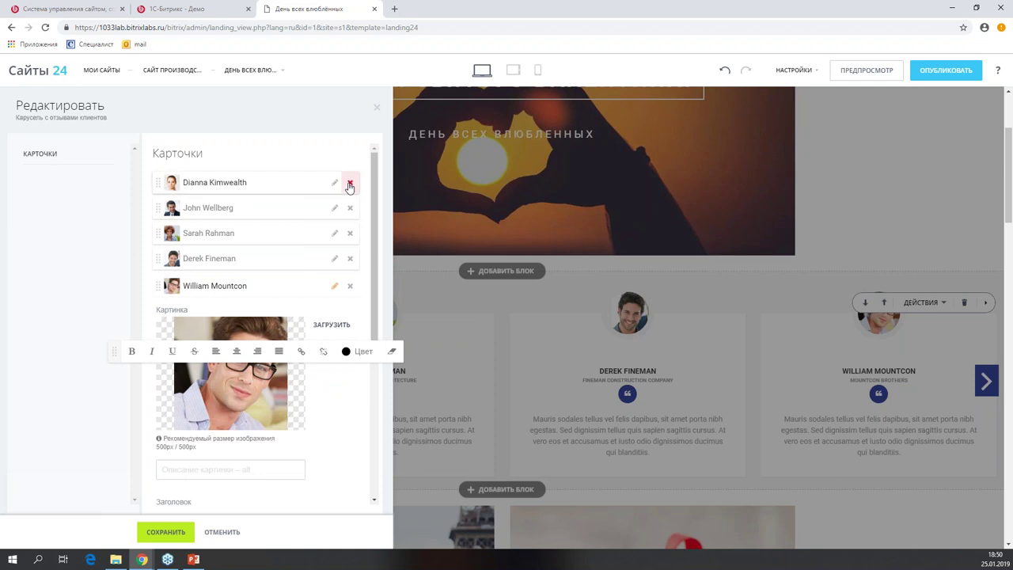
pyautogui.click(350, 183)
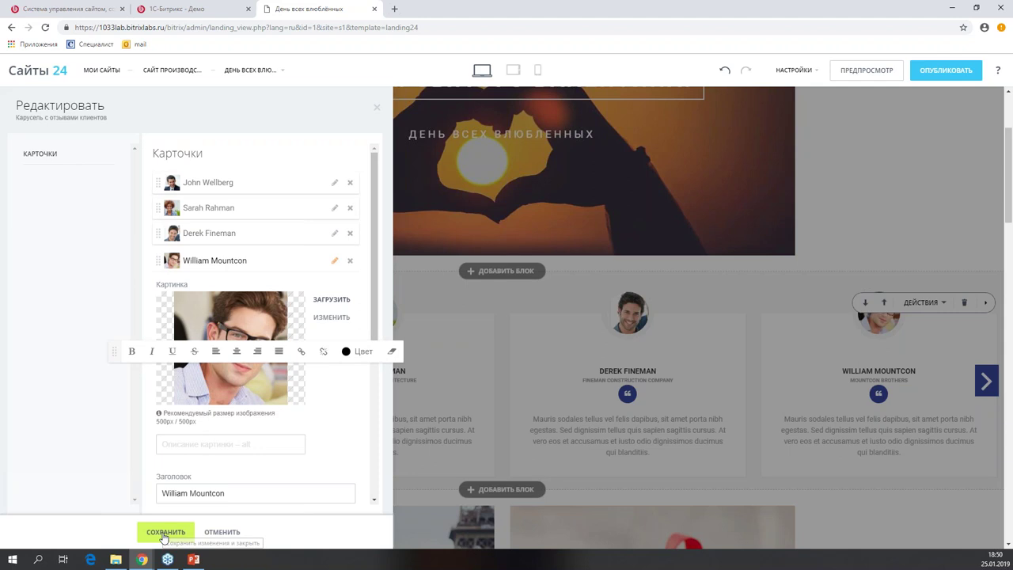
pyautogui.click(603, 466)
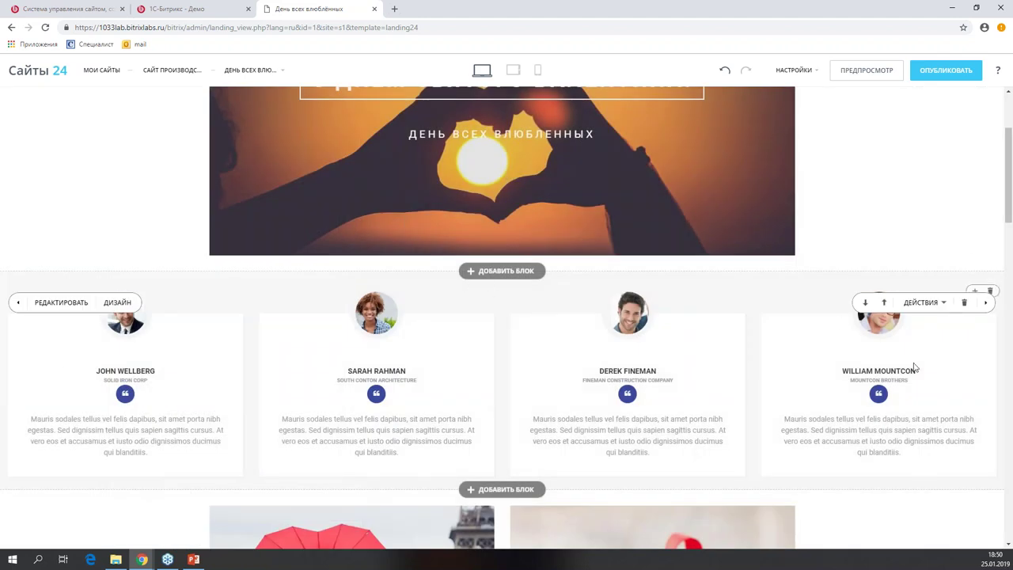
pyautogui.scroll(-4, 884, 236)
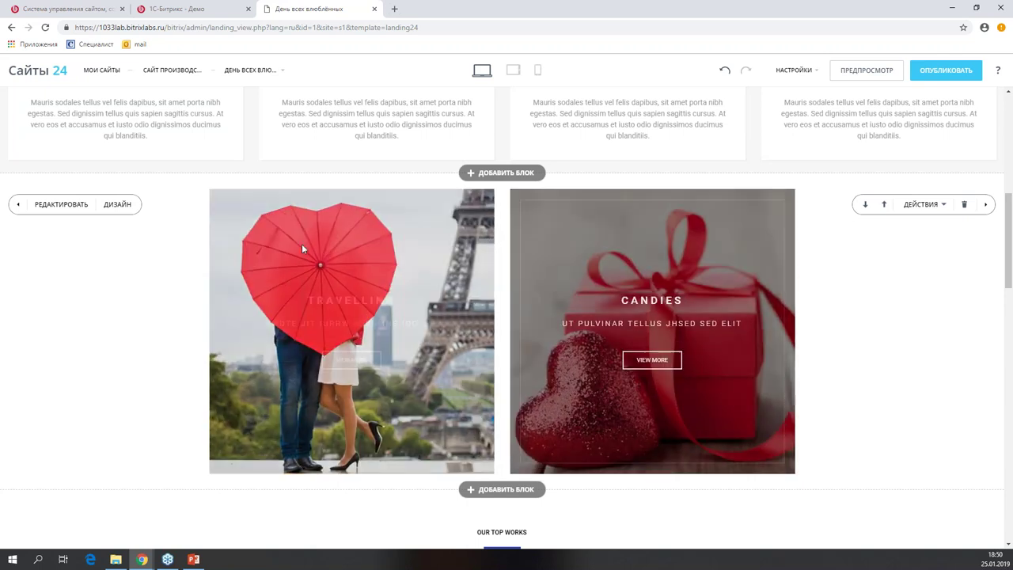
# Examine the editable pictures, titles, texts and button links of the two-column cover block, and leave it without changes.
pyautogui.click(65, 205)
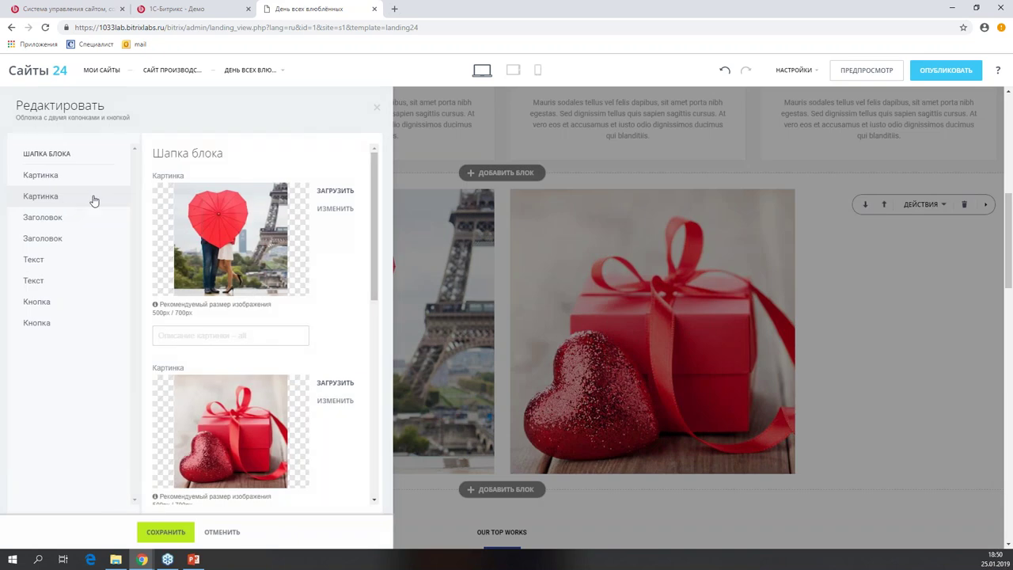
pyautogui.scroll(-3, 230, 218)
pyautogui.scroll(3, 230, 219)
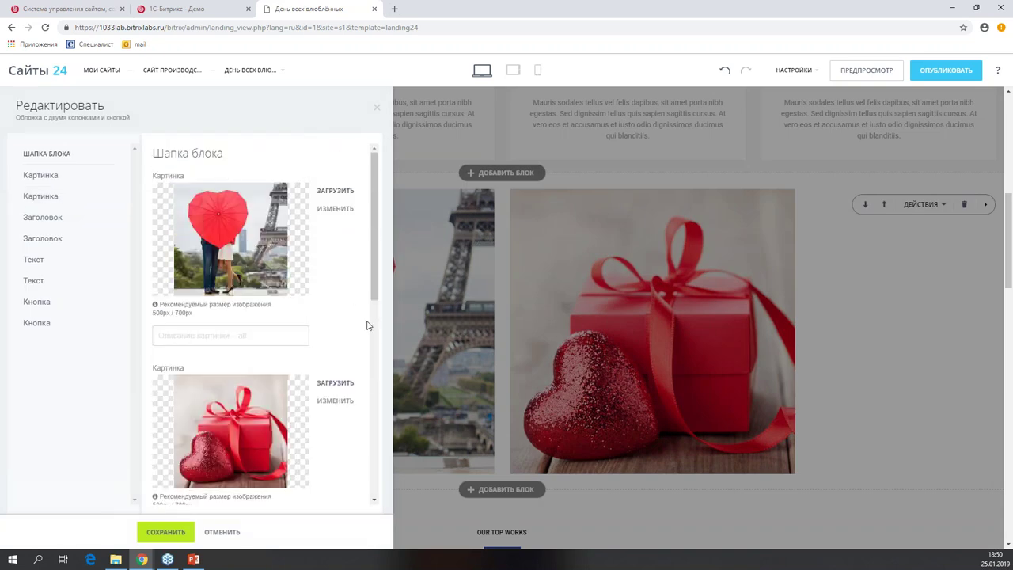
pyautogui.scroll(-2, 294, 299)
pyautogui.scroll(-4, 295, 277)
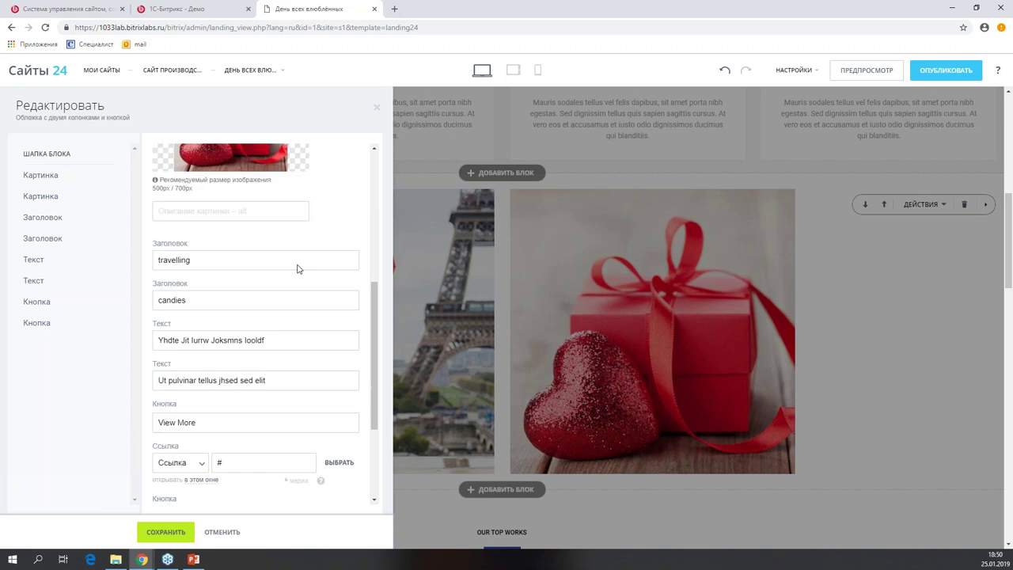
pyautogui.scroll(6, 320, 277)
pyautogui.scroll(-3, 329, 293)
pyautogui.scroll(-1, 317, 229)
pyautogui.scroll(-1, 276, 204)
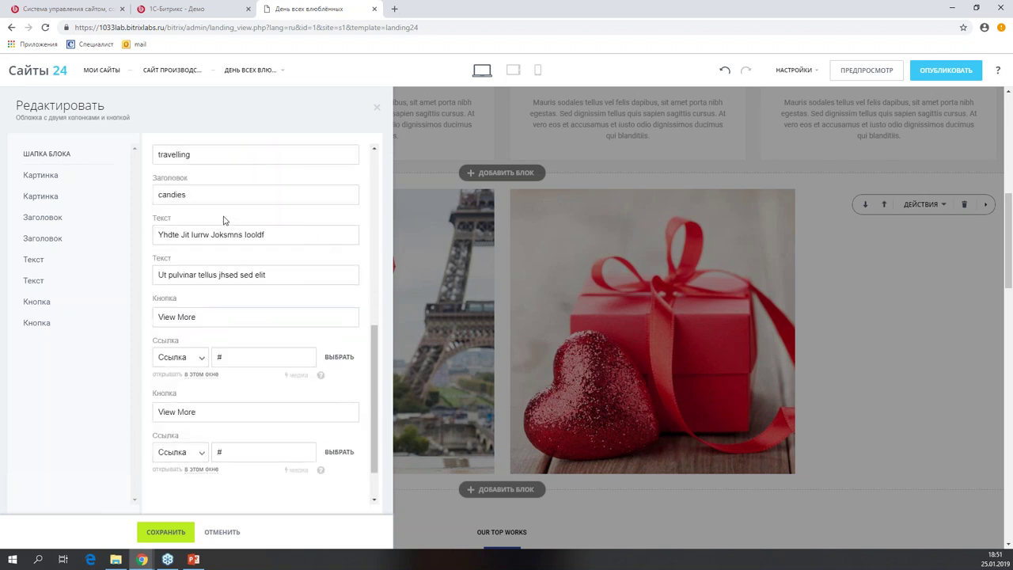
pyautogui.scroll(-1, 235, 265)
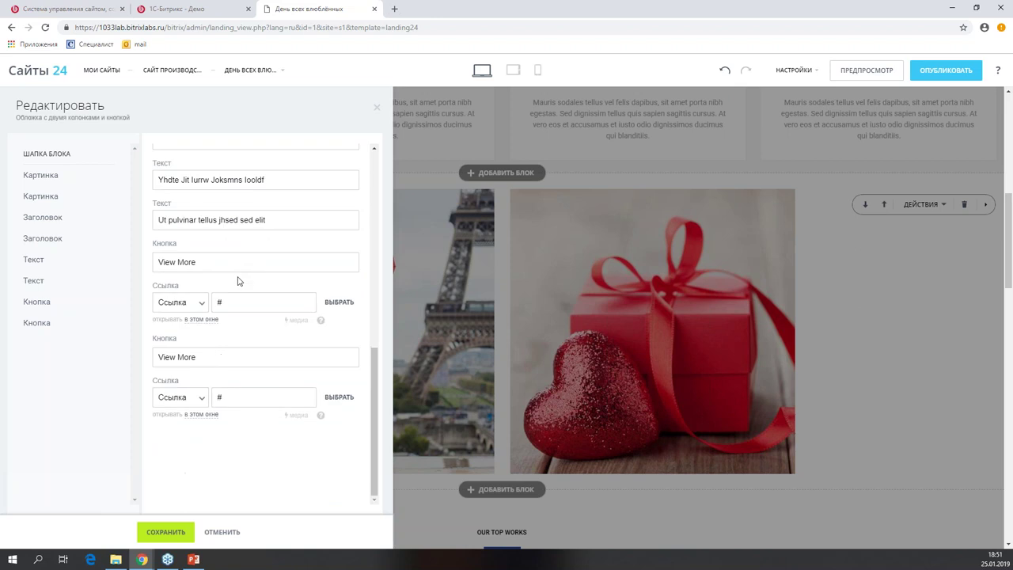
pyautogui.scroll(8, 289, 338)
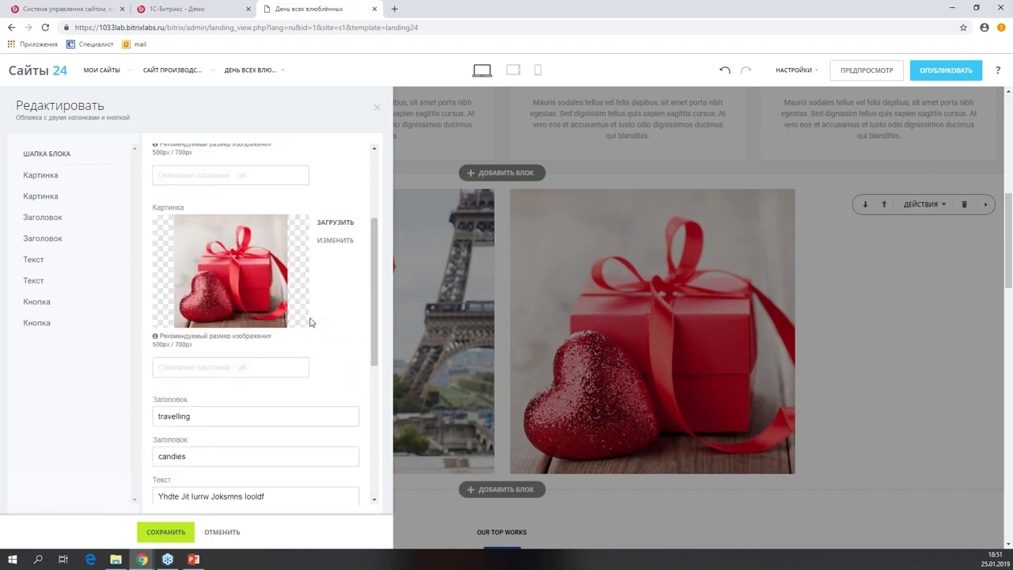
pyautogui.click(378, 110)
# Look through the landing page's blocks, from the review carousel down to the contact footer.
pyautogui.scroll(-5, 650, 253)
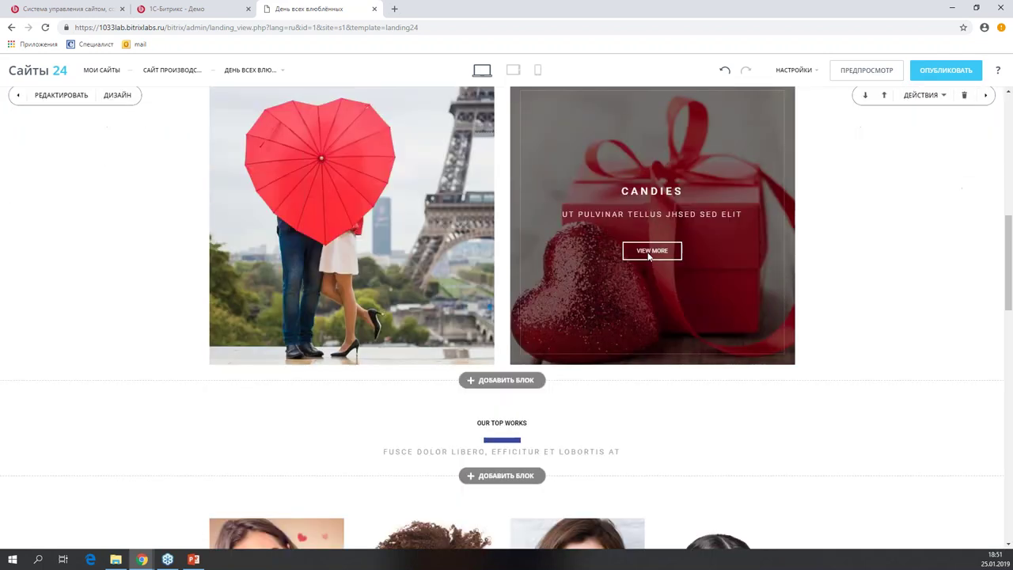
pyautogui.scroll(-10, 647, 257)
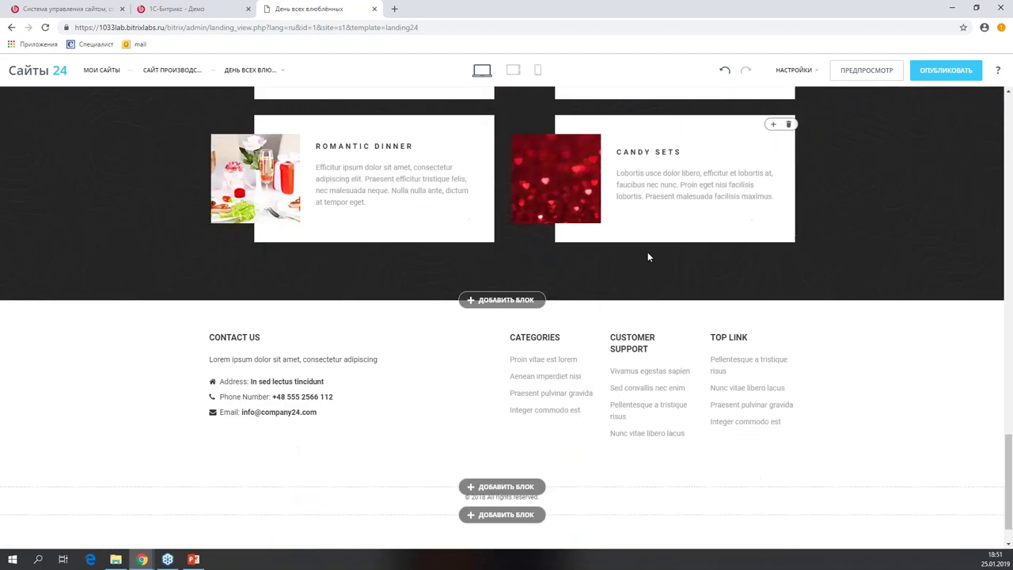
pyautogui.scroll(1, 703, 361)
pyautogui.scroll(-1, 703, 361)
pyautogui.scroll(10, 702, 362)
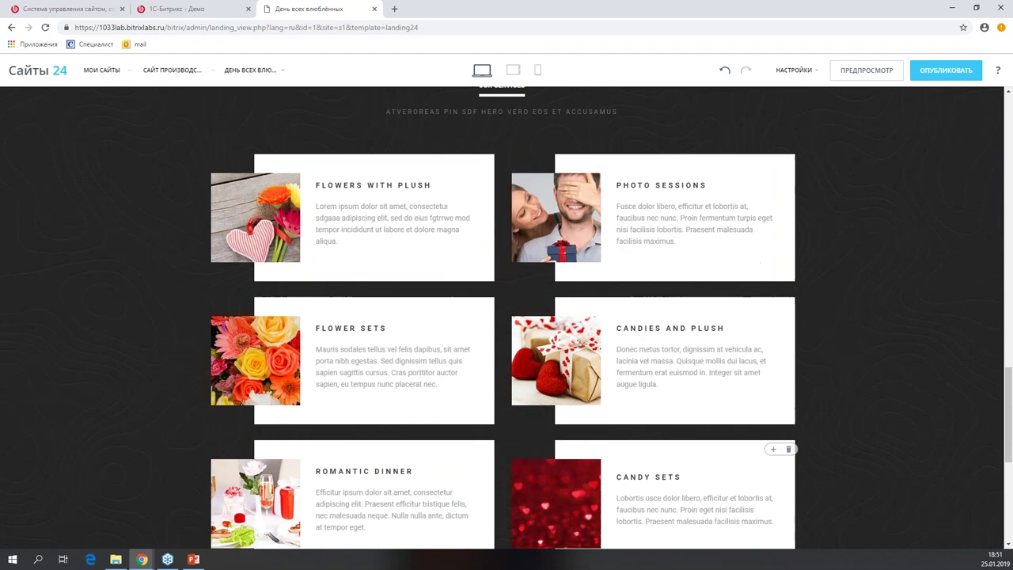
pyautogui.scroll(9, 703, 362)
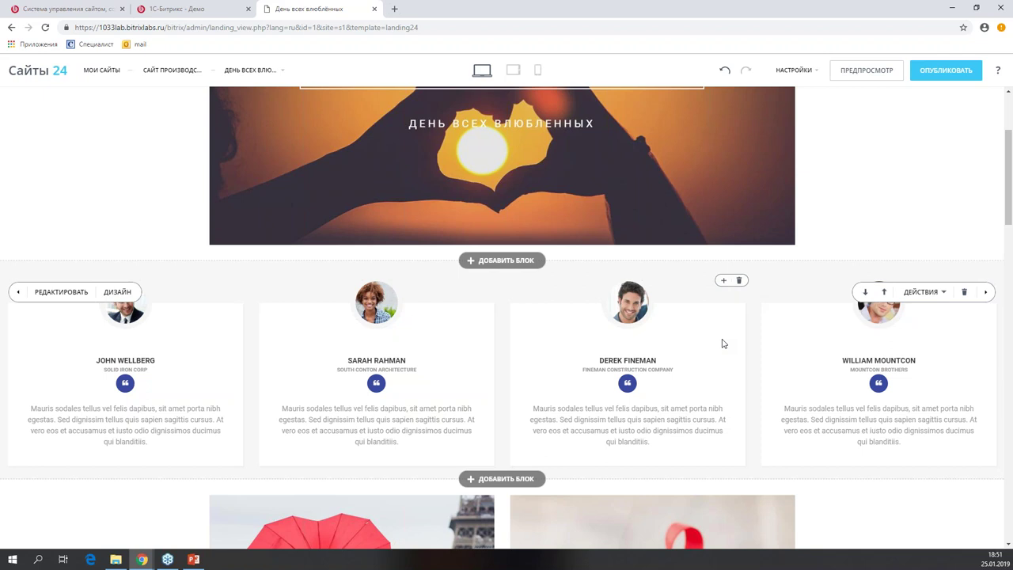
pyautogui.scroll(-15, 728, 332)
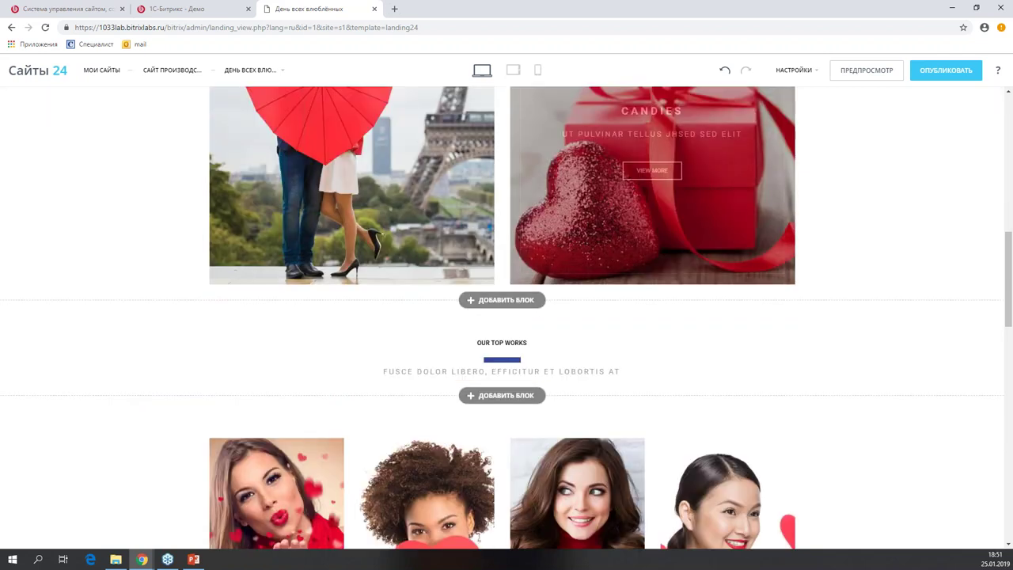
pyautogui.scroll(-7, 689, 318)
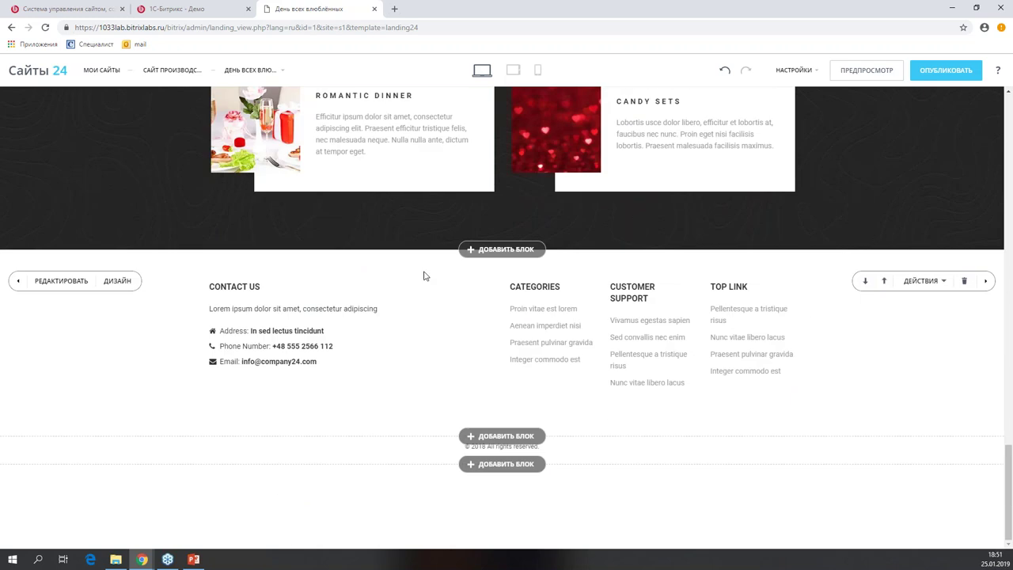
# View the "CRM-форма" blocks that can be added above the contact footer, and leave the library without adding one.
pyautogui.click(498, 250)
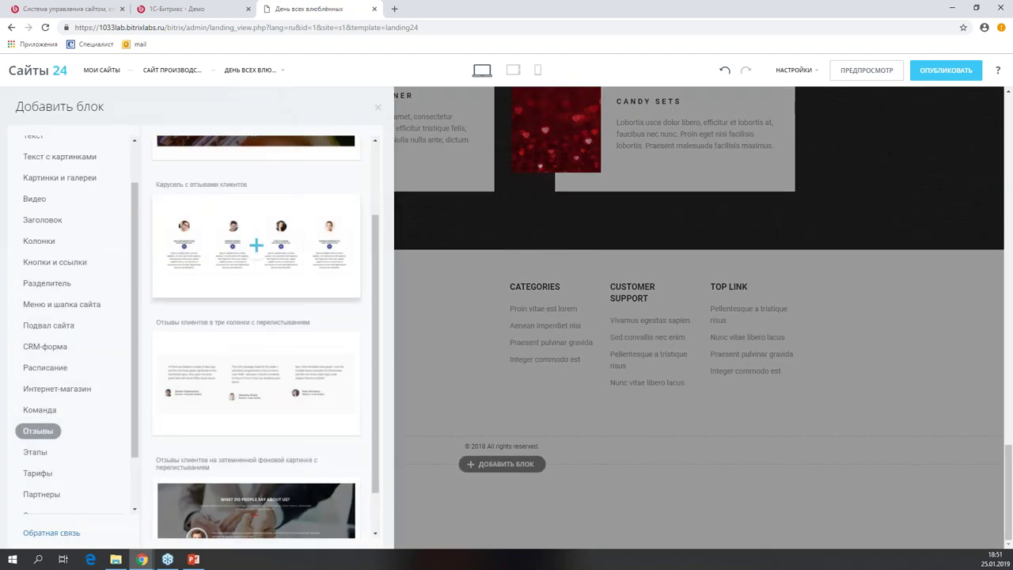
pyautogui.scroll(1, 32, 182)
pyautogui.scroll(-2, 55, 190)
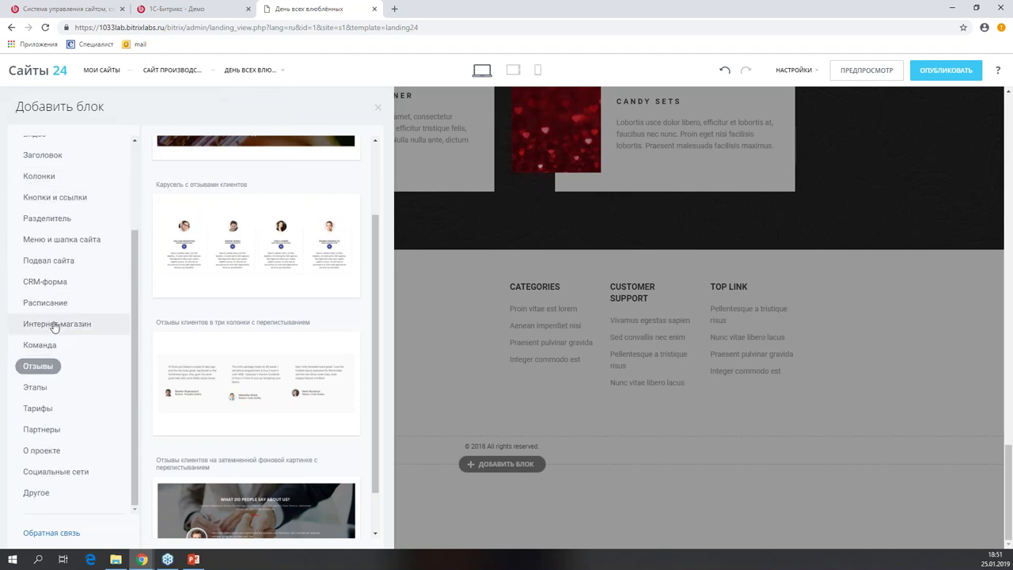
pyautogui.click(40, 283)
pyautogui.moveTo(301, 168)
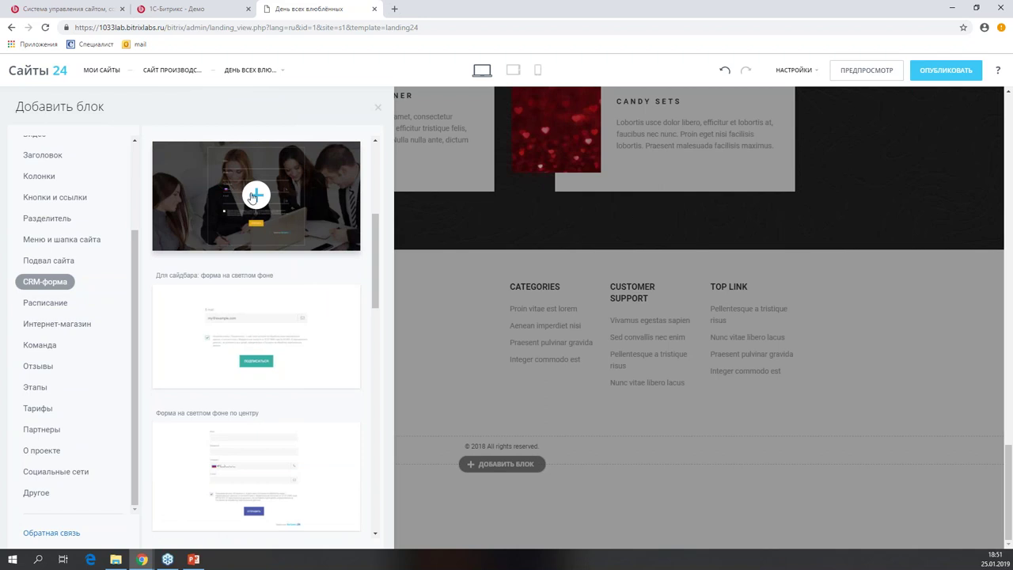
pyautogui.scroll(-3, 252, 328)
pyautogui.scroll(-6, 249, 324)
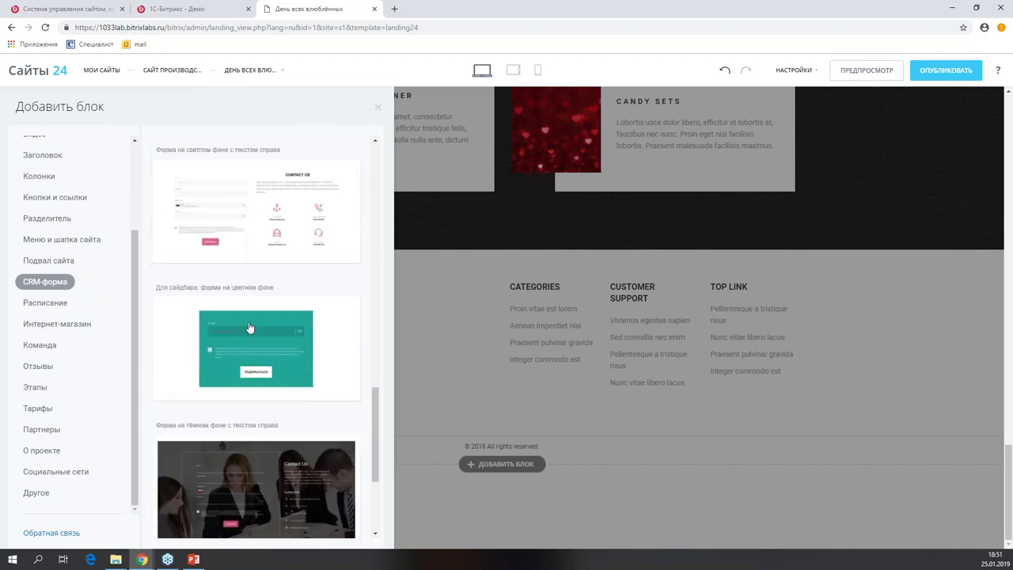
pyautogui.scroll(3, 248, 323)
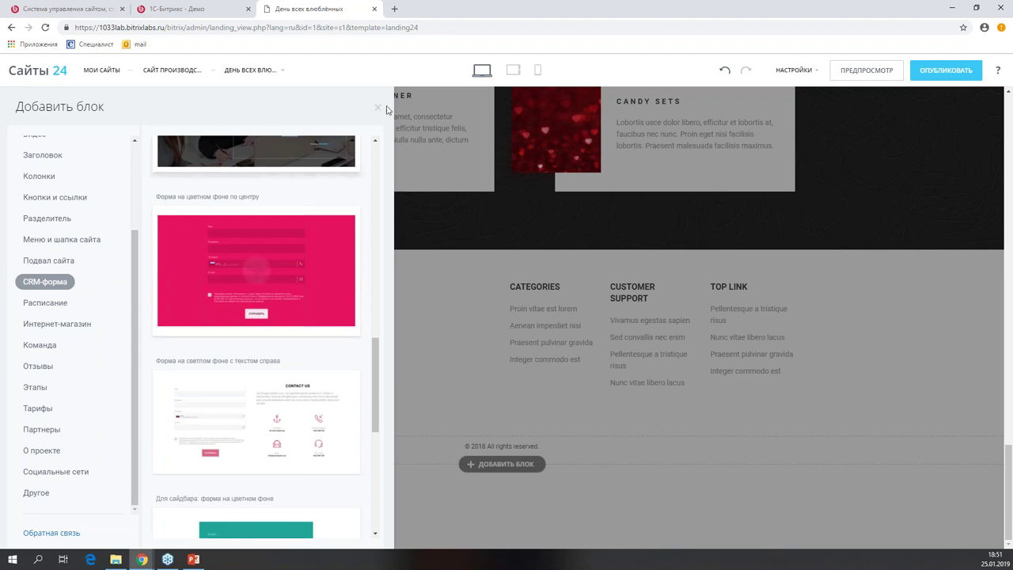
pyautogui.click(255, 270)
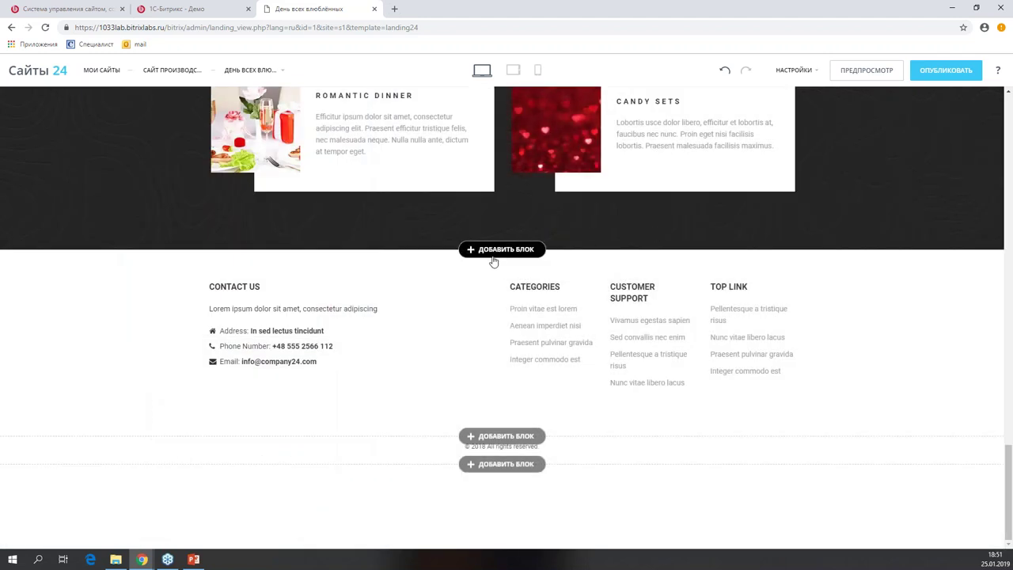
# Insert the "Форма на тёмном фоне с текстом справа" block from the "CRM-форма" category above the contact footer, and delete it again.
pyautogui.click(490, 250)
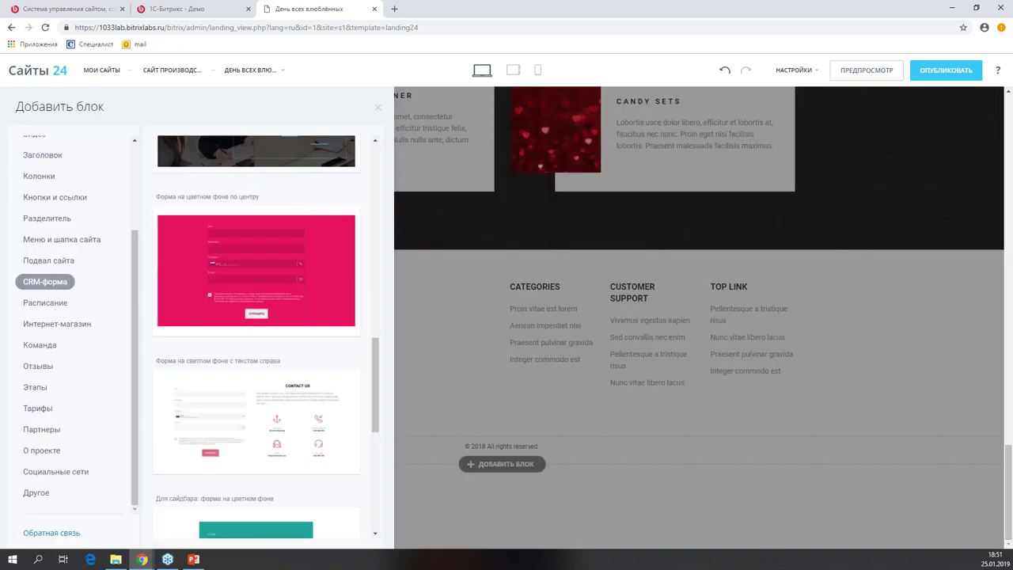
pyautogui.scroll(2, 81, 309)
pyautogui.scroll(-2, 73, 308)
pyautogui.scroll(2, 73, 308)
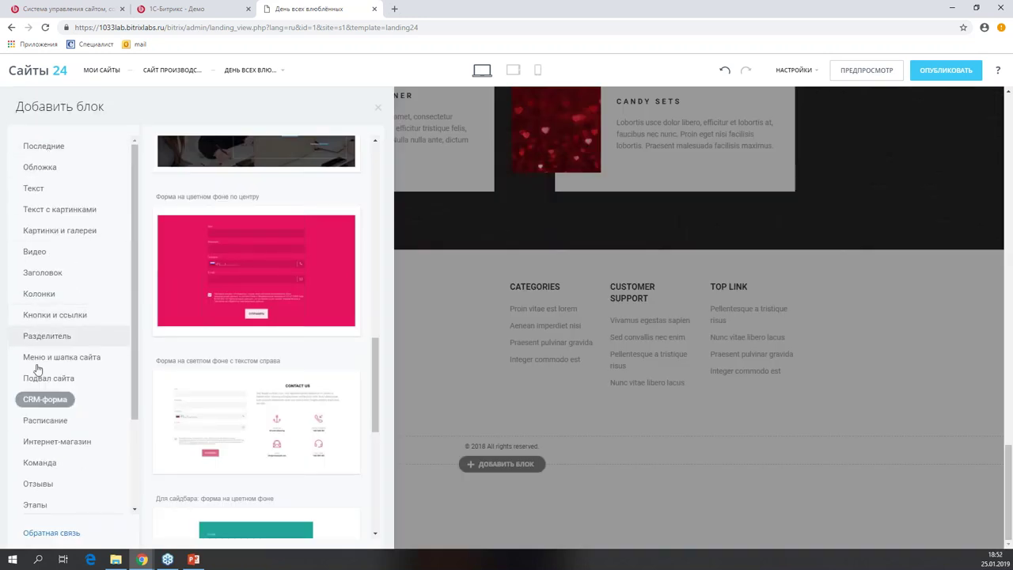
pyautogui.moveTo(297, 228)
pyautogui.scroll(10, 297, 228)
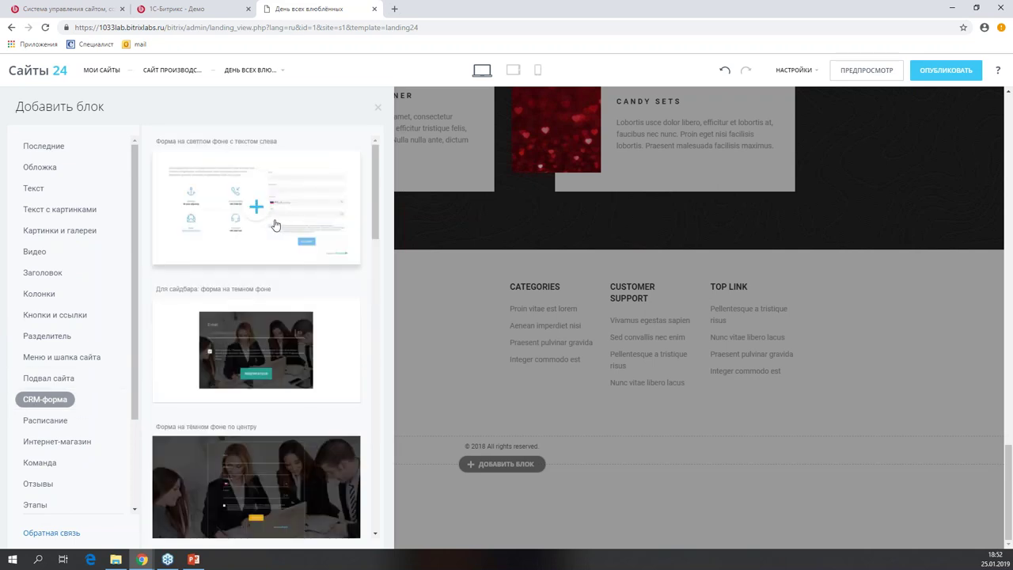
pyautogui.scroll(-3, 281, 241)
pyautogui.scroll(-7, 279, 245)
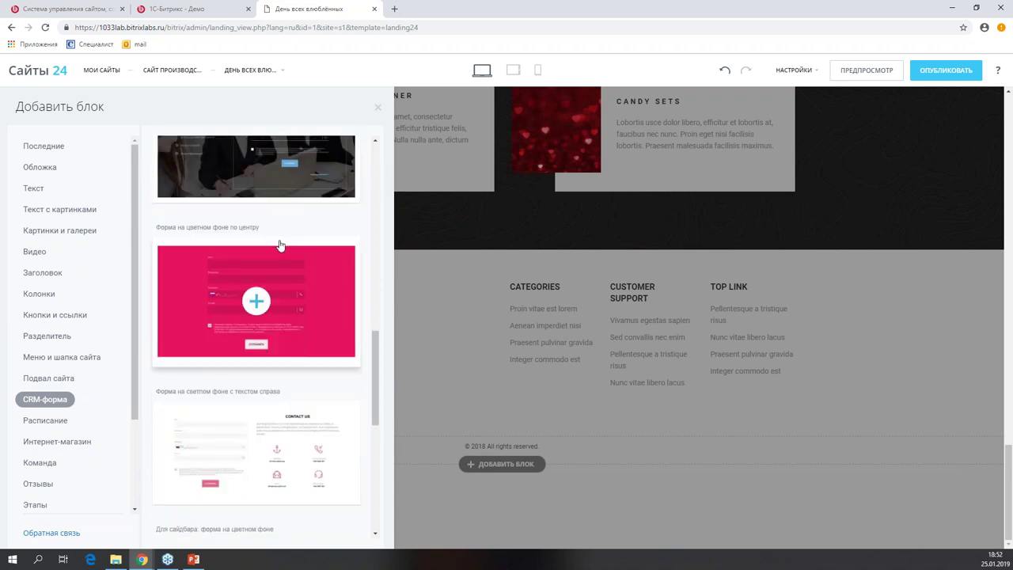
pyautogui.scroll(-5, 279, 244)
pyautogui.scroll(-1, 279, 245)
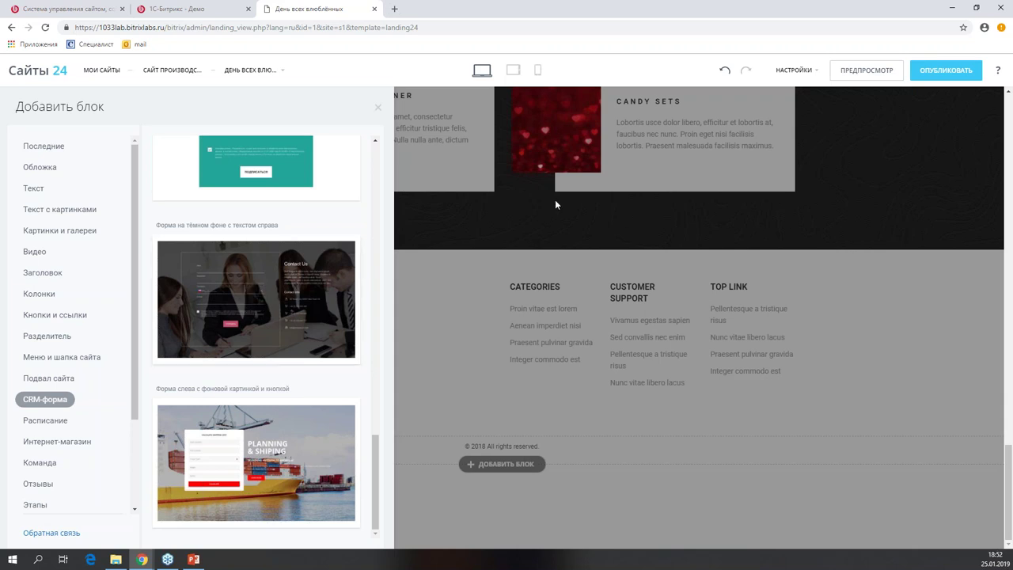
pyautogui.moveTo(210, 248)
pyautogui.click(256, 296)
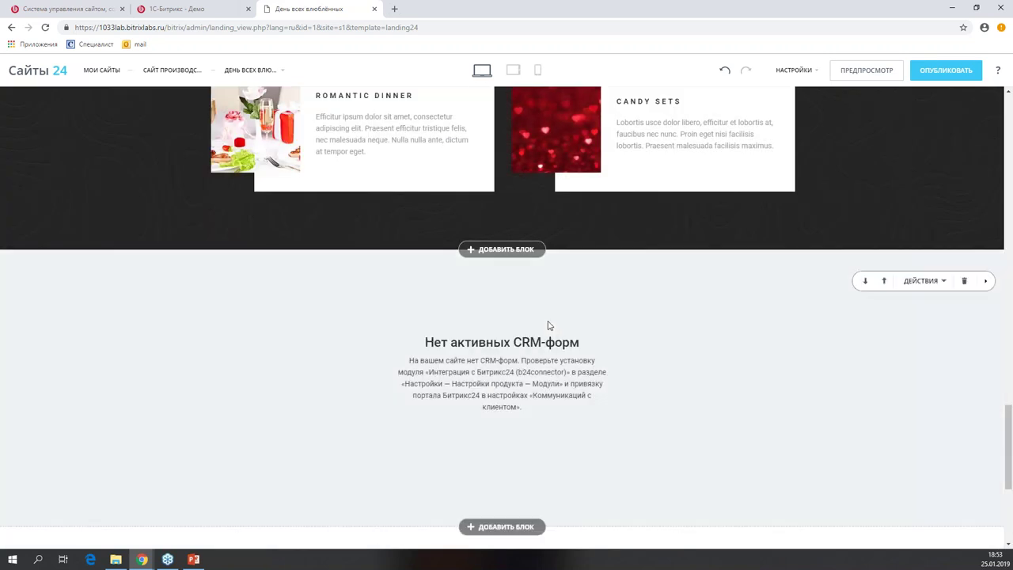
pyautogui.scroll(3, 957, 340)
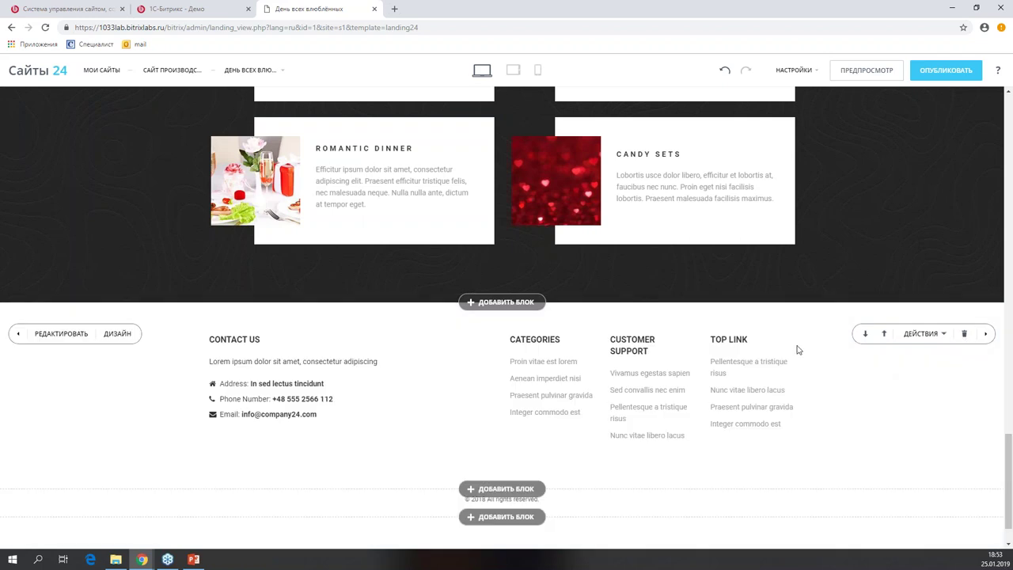
# Preview the Valentine's landing page, look through it from banner to footer, and close the preview.
pyautogui.scroll(1, 749, 328)
pyautogui.scroll(20, 748, 328)
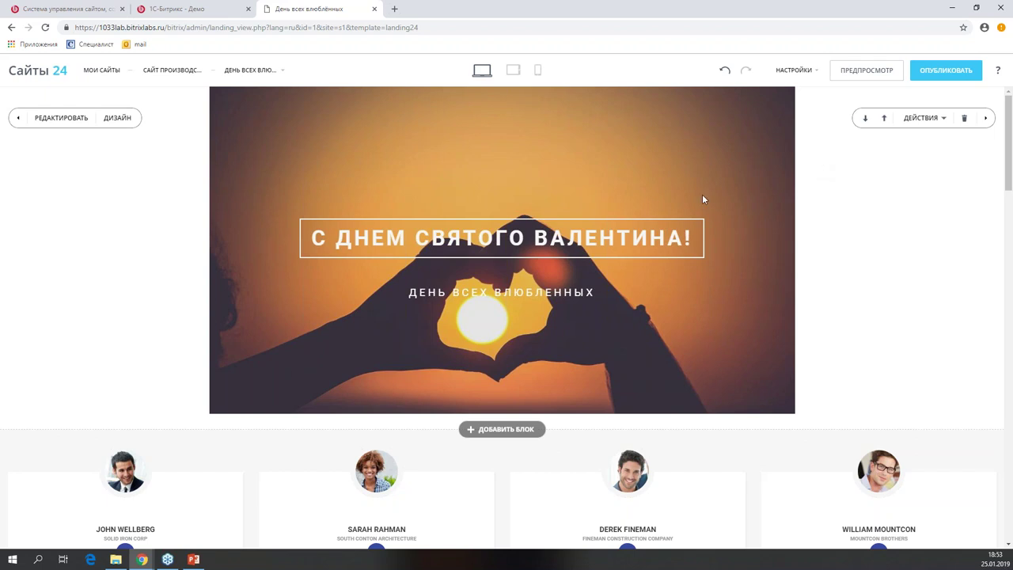
pyautogui.scroll(-3, 387, 247)
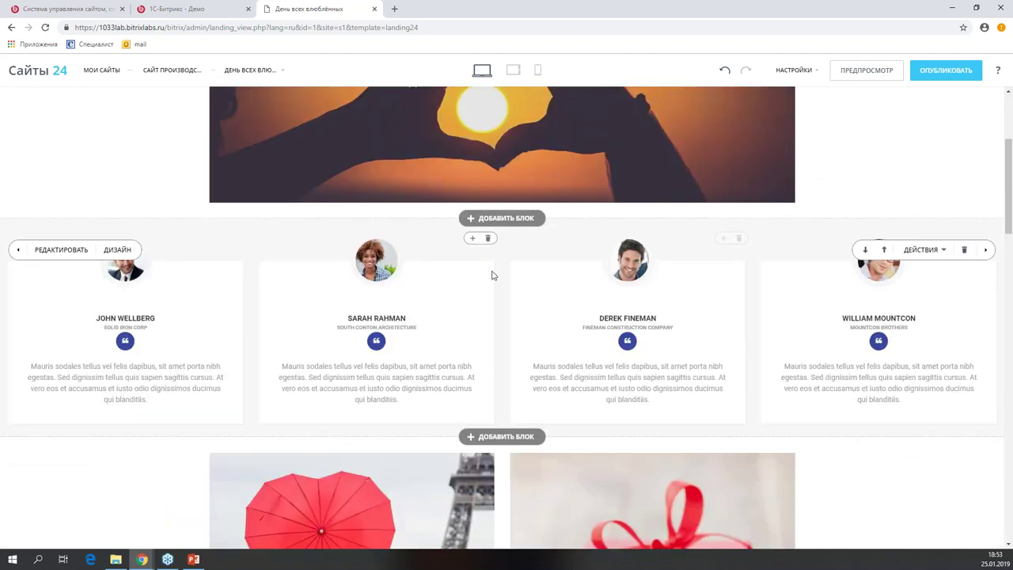
pyautogui.scroll(-12, 490, 274)
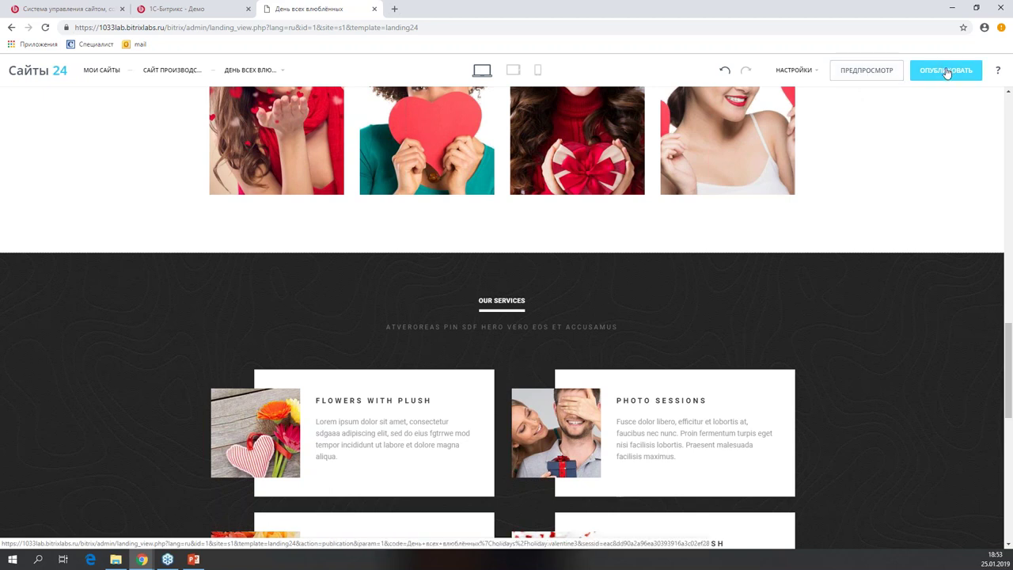
pyautogui.click(866, 71)
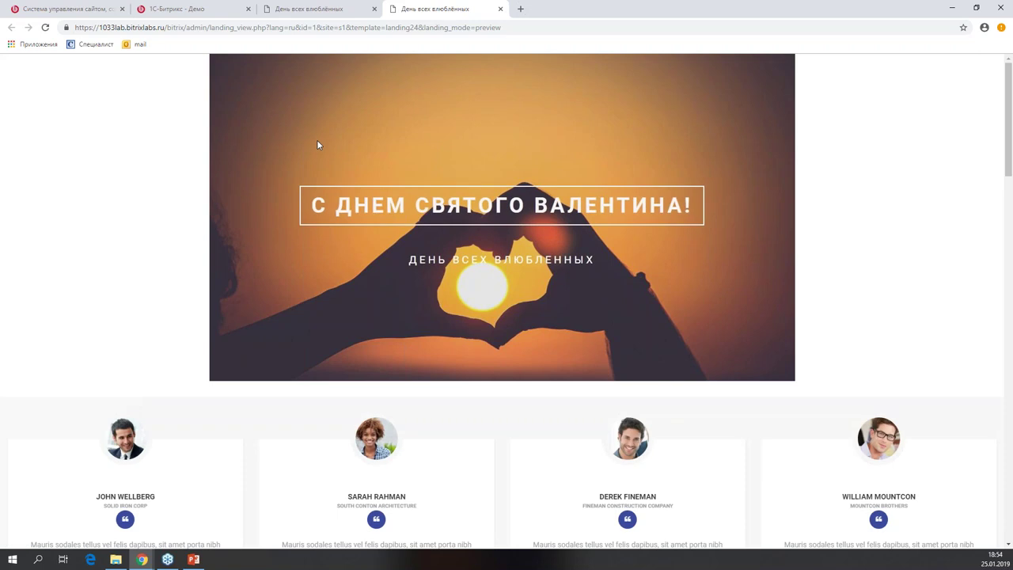
pyautogui.scroll(-5, 348, 150)
pyautogui.scroll(-15, 353, 156)
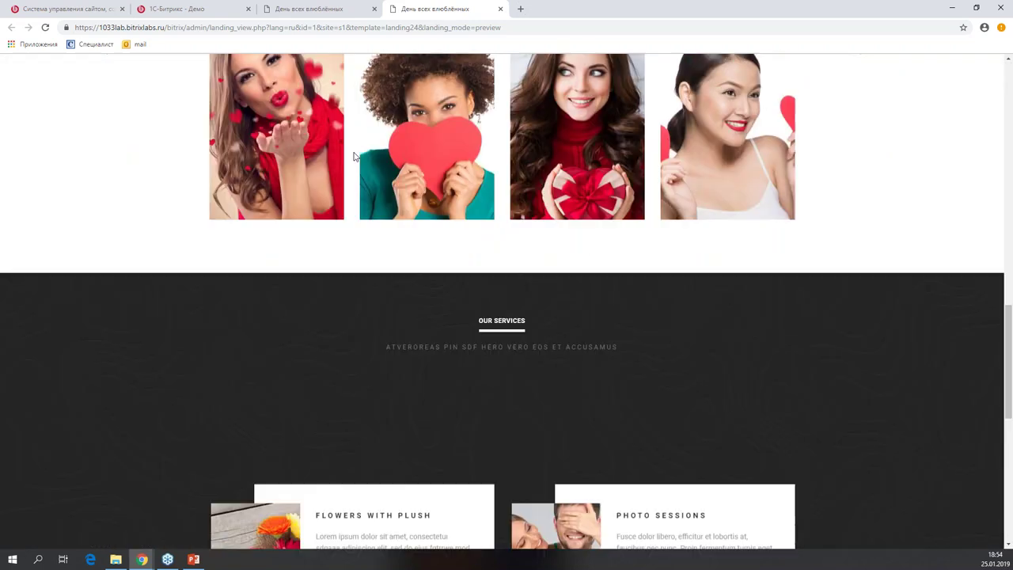
pyautogui.scroll(15, 355, 156)
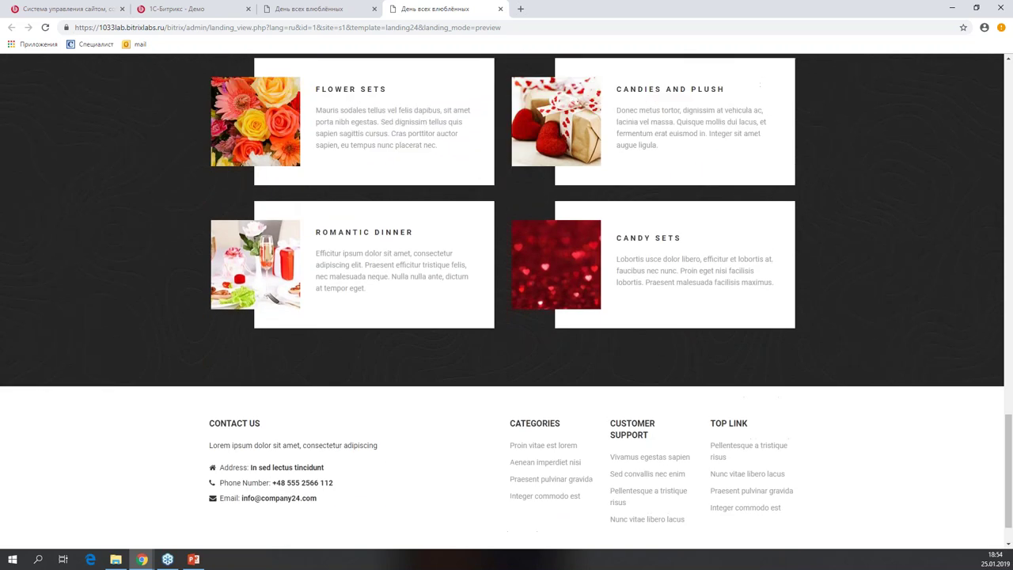
pyautogui.scroll(4, 416, 144)
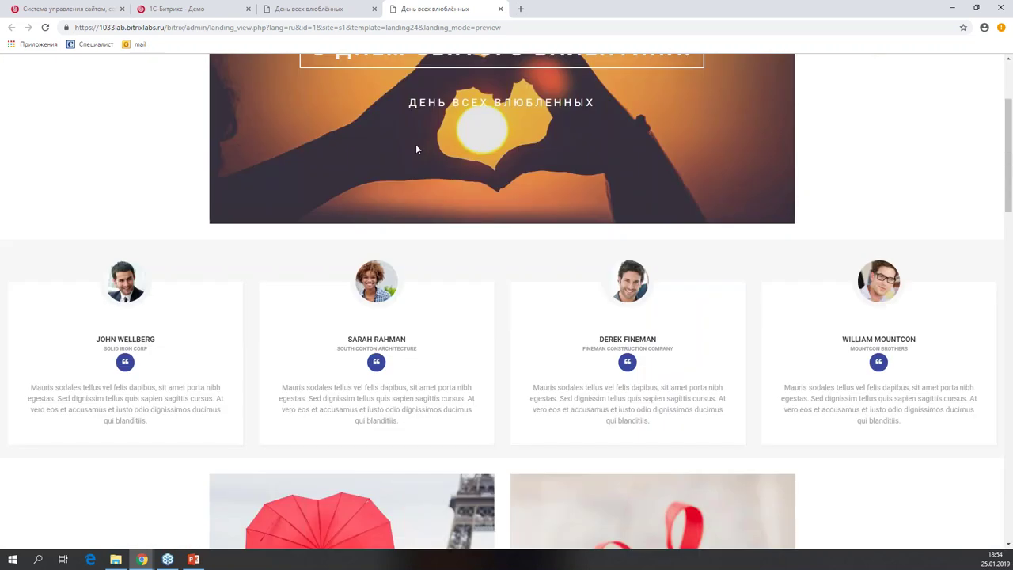
pyautogui.scroll(2, 422, 141)
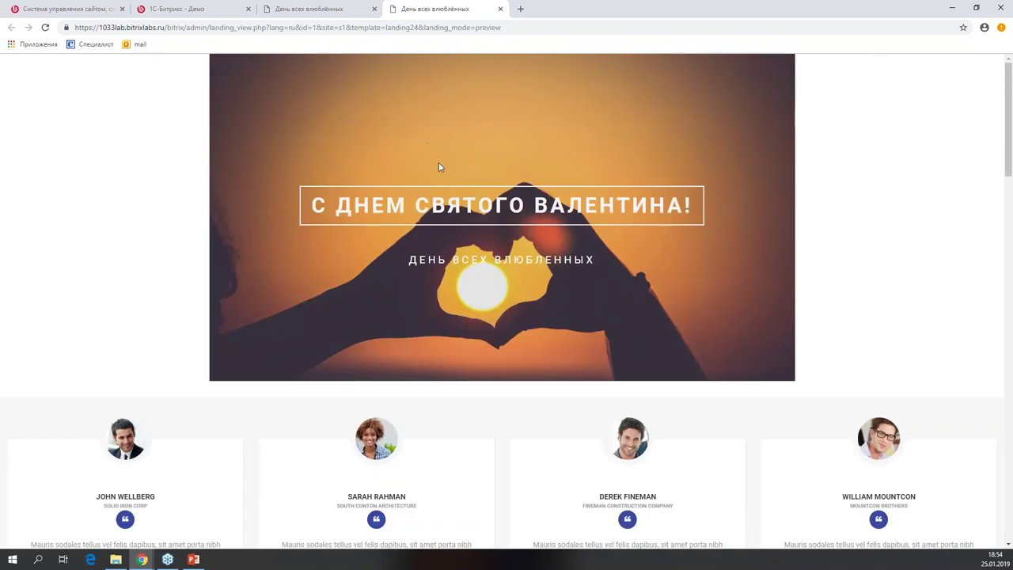
pyautogui.click(499, 10)
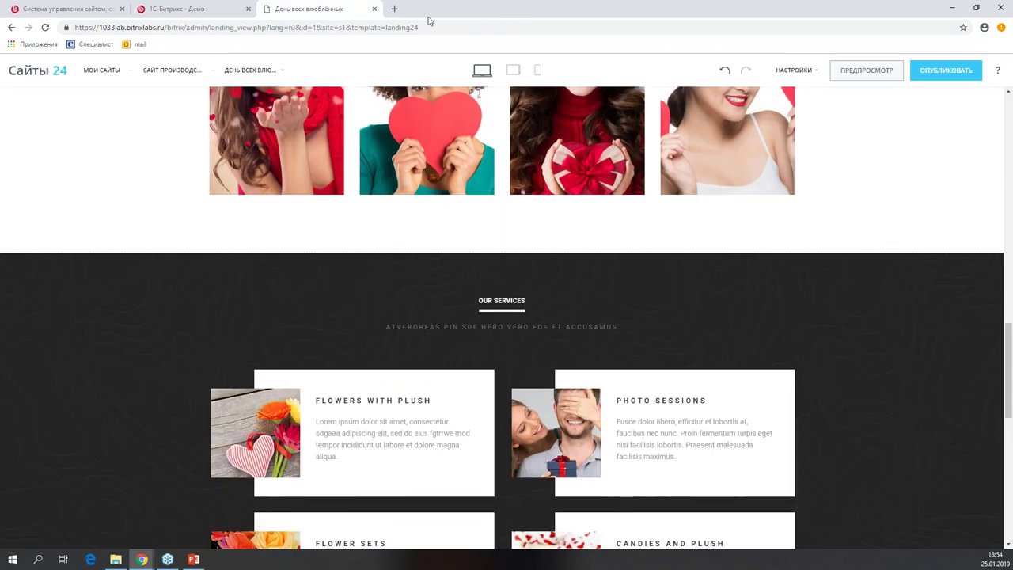
# Publish the Valentine's Day landing page.
pyautogui.click(950, 71)
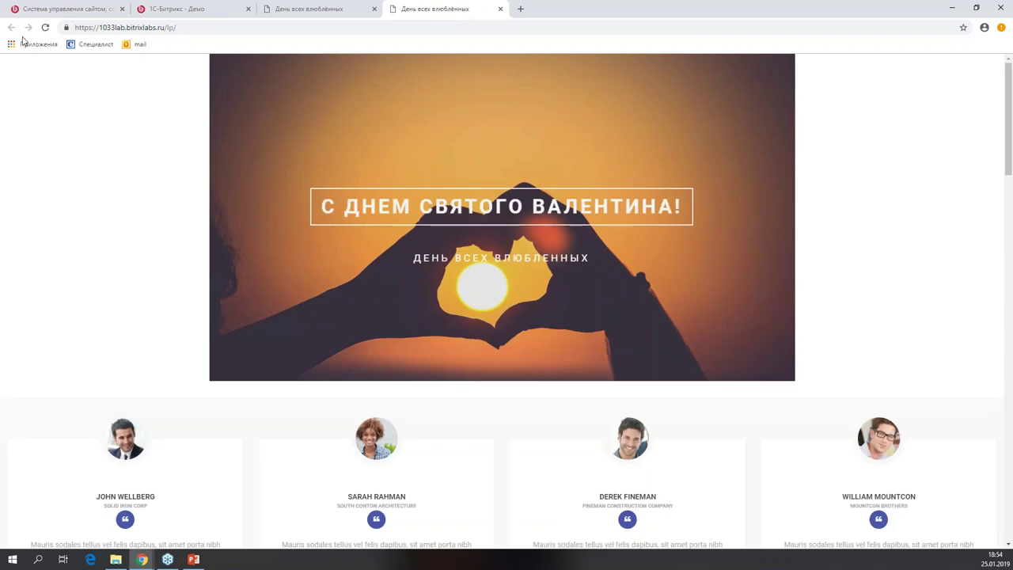
# Return from the published page to the editor, view the blocks offered as link targets for the banner heading, and close the link settings.
pyautogui.moveTo(176, 27); pyautogui.dragTo(41, 26)
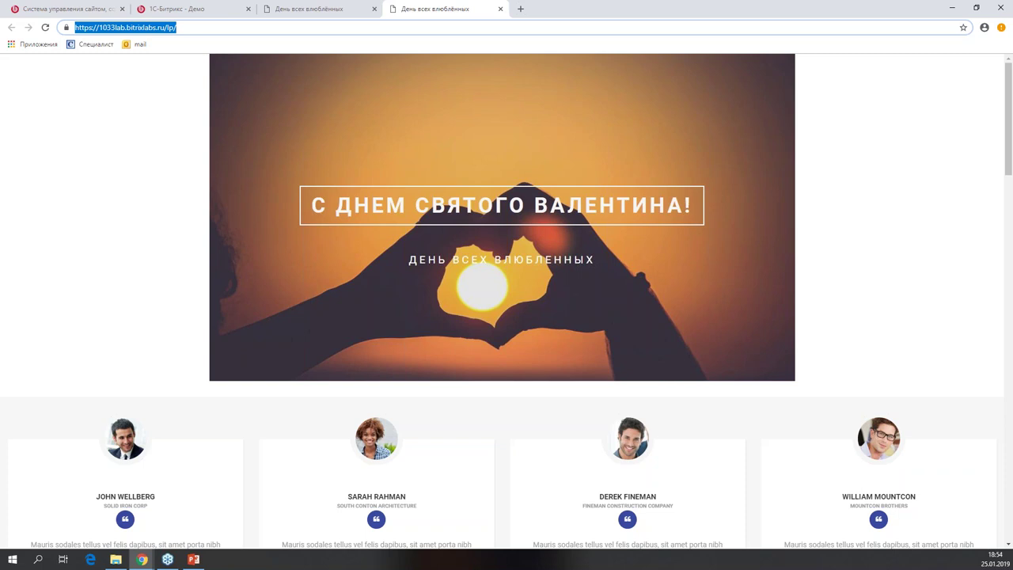
pyautogui.click(305, 16)
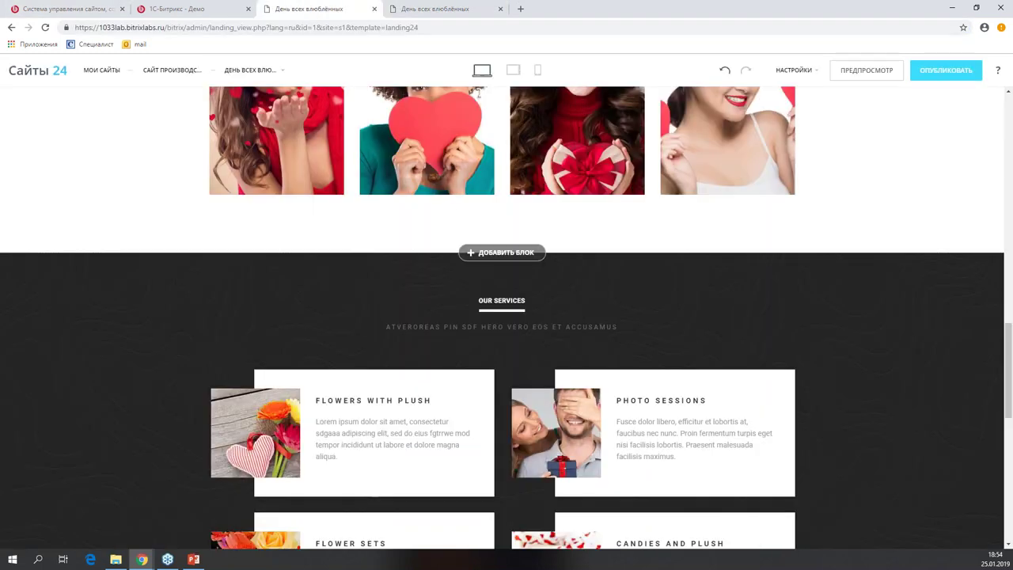
pyautogui.scroll(15, 506, 316)
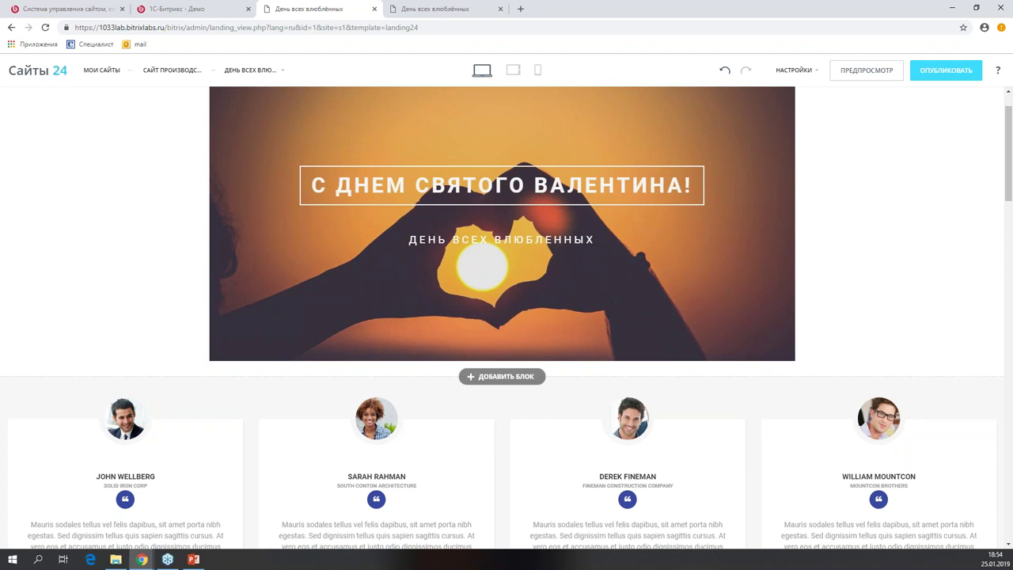
pyautogui.click(481, 185)
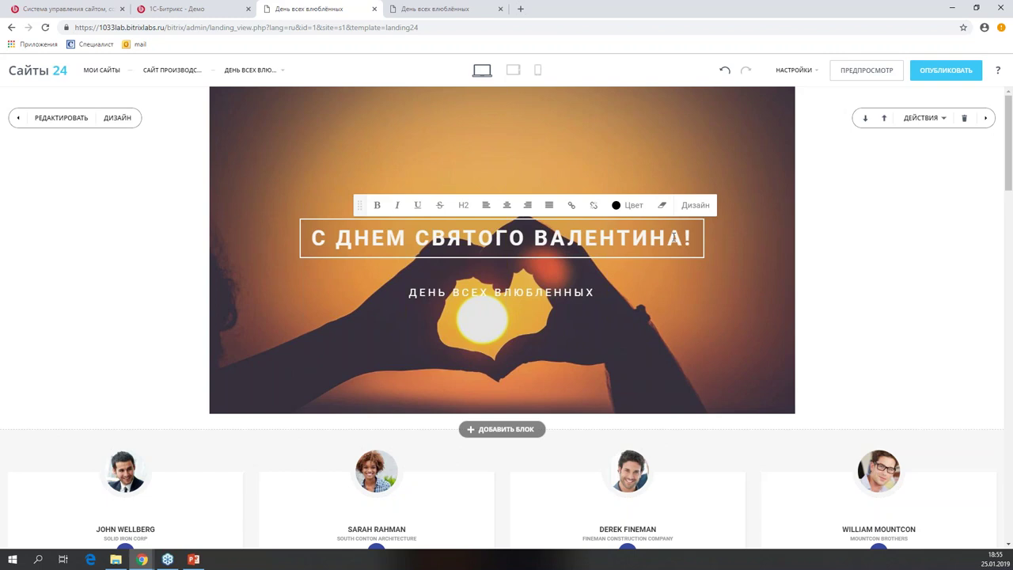
pyautogui.tripleClick(623, 238)
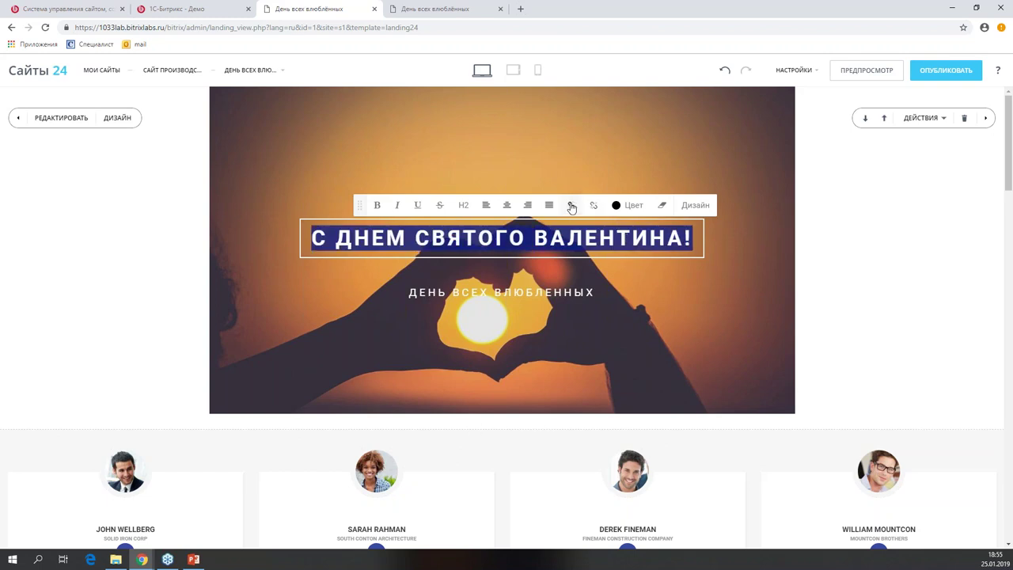
pyautogui.click(570, 207)
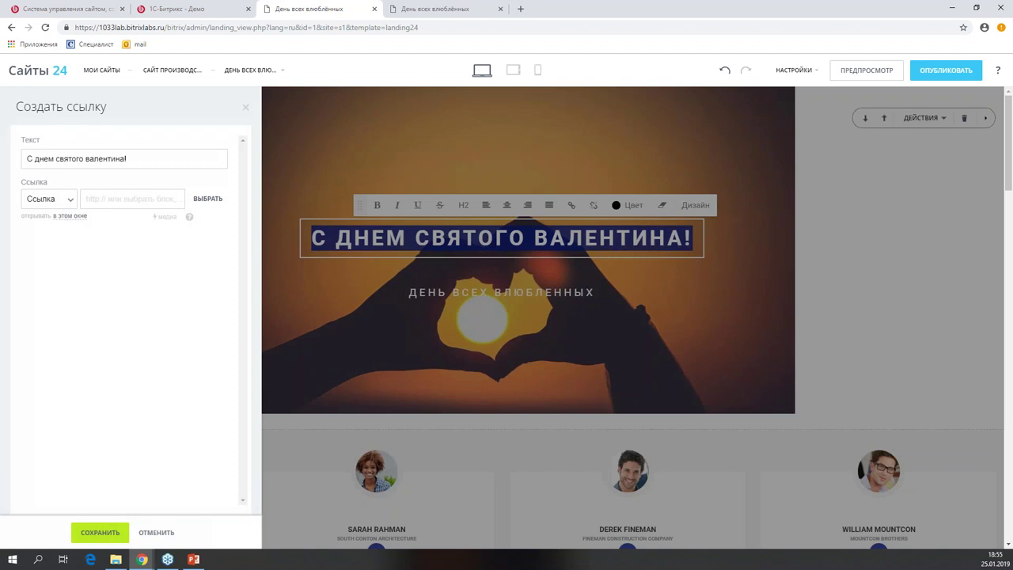
pyautogui.click(102, 205)
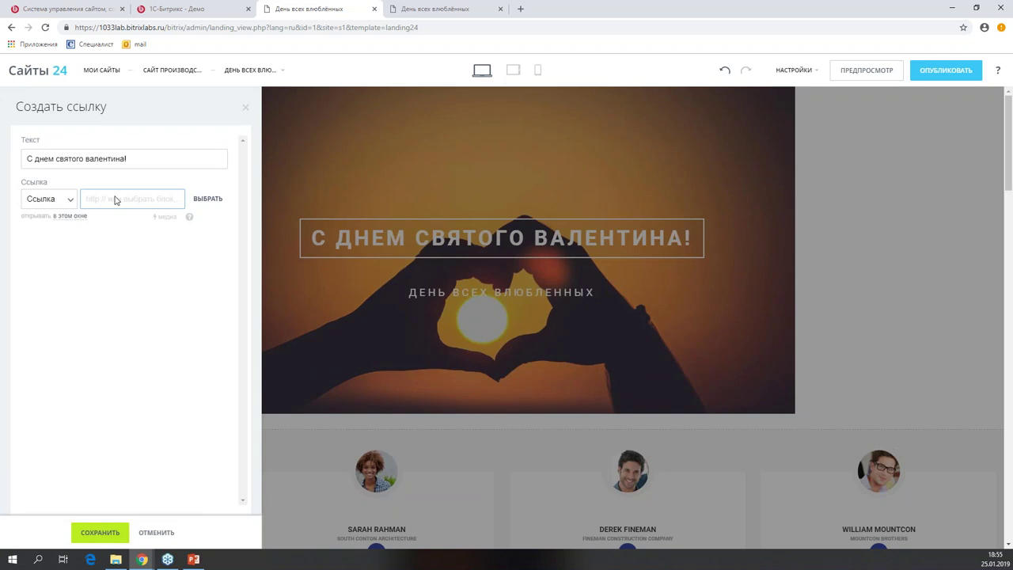
pyautogui.click(208, 200)
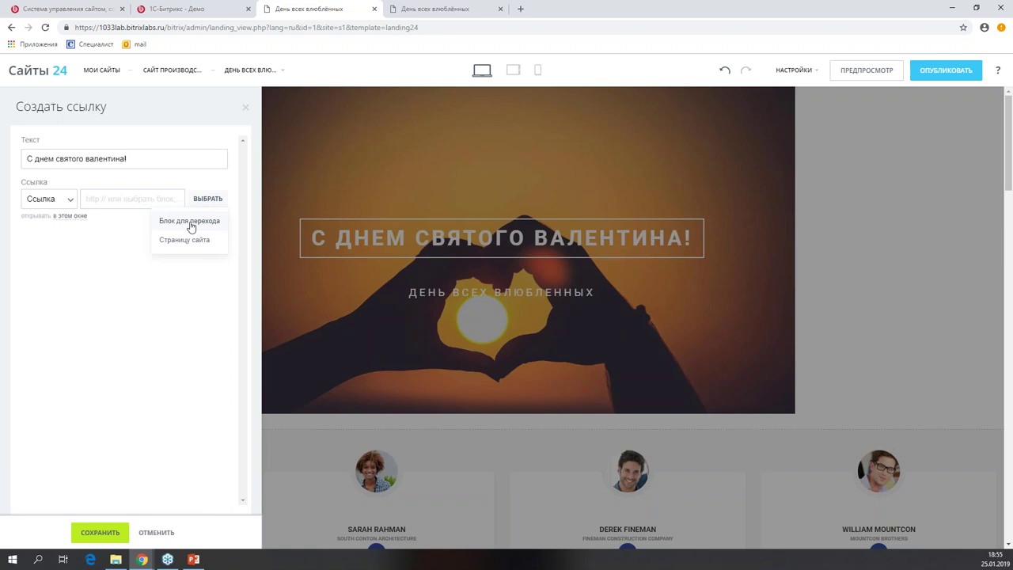
pyautogui.click(190, 221)
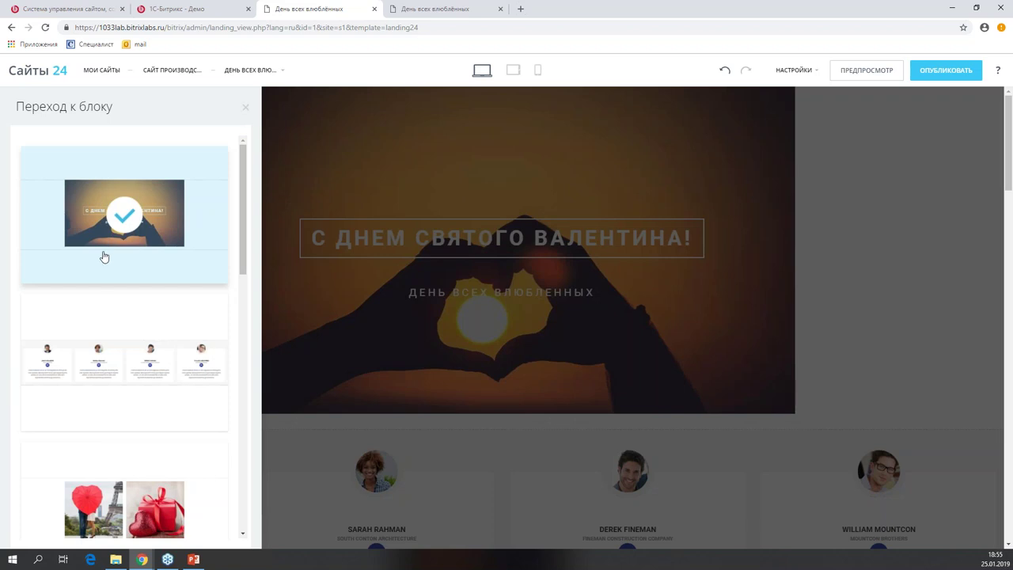
pyautogui.click(245, 106)
pyautogui.click(247, 108)
# Set the "С днем святого валентина!" banner heading's link target to the testimonial carousel block and view the other target options.
pyautogui.click(563, 237)
pyautogui.doubleClick(561, 242)
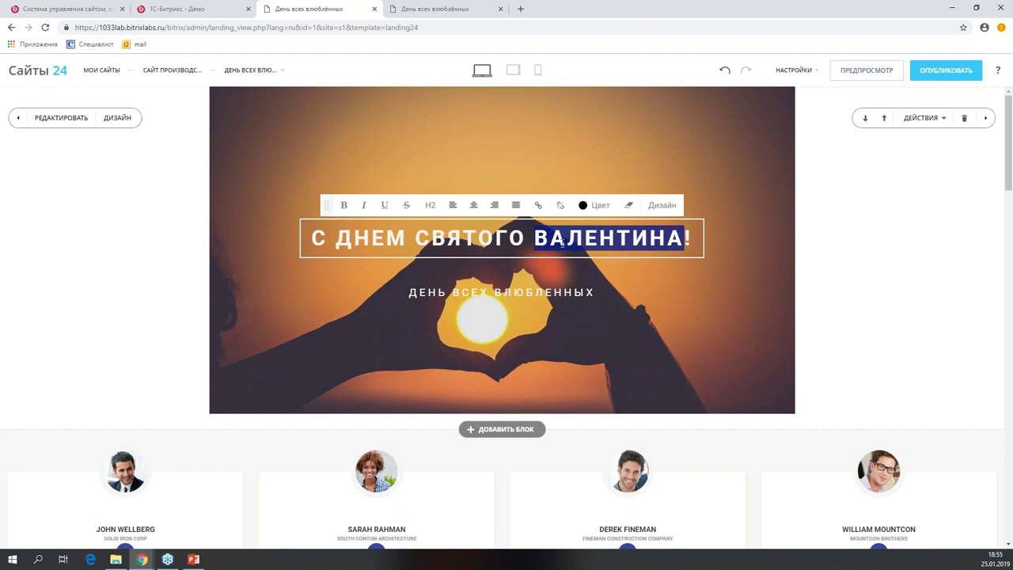
pyautogui.tripleClick(562, 242)
pyautogui.click(562, 241)
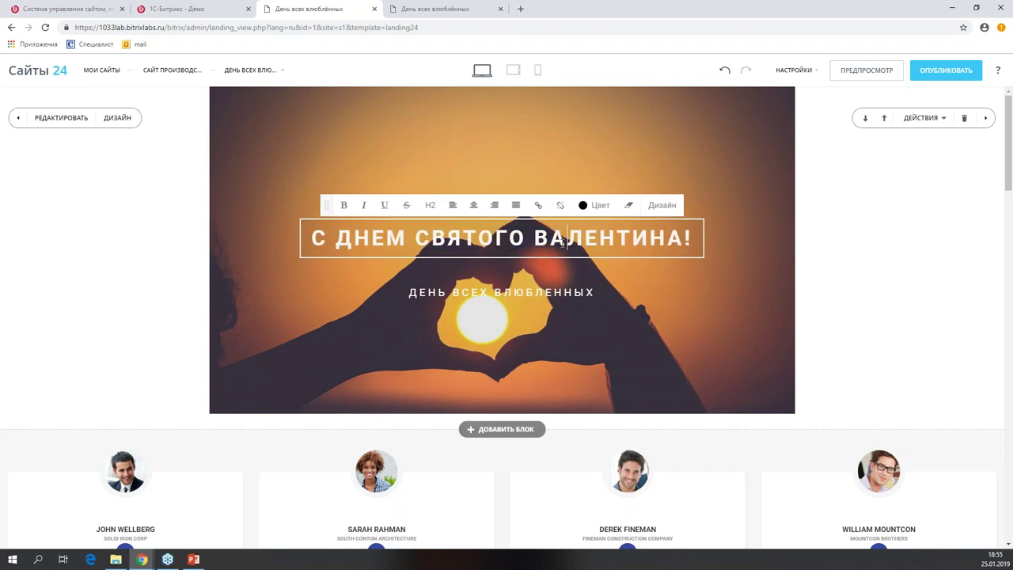
pyautogui.tripleClick(513, 237)
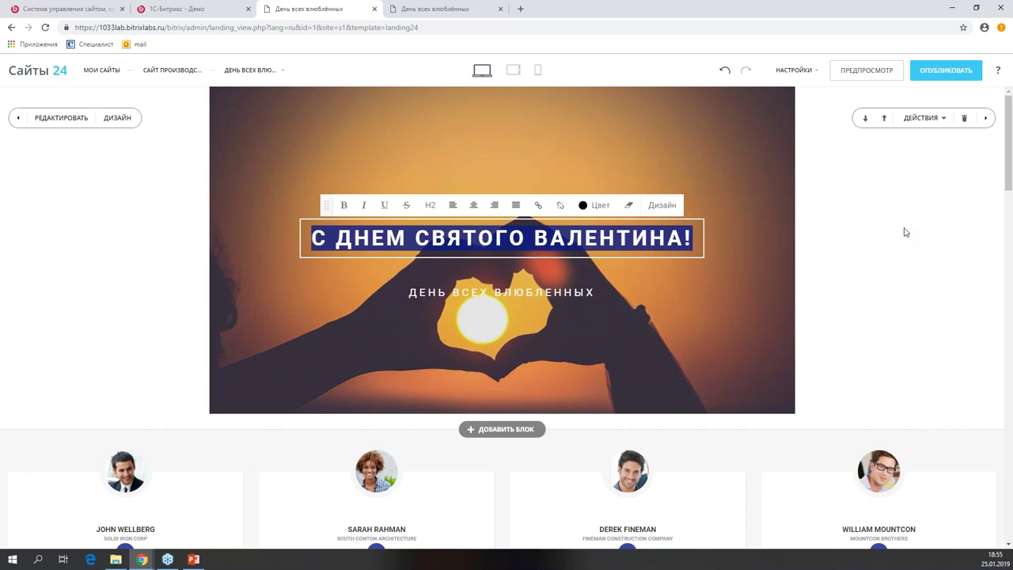
pyautogui.click(537, 210)
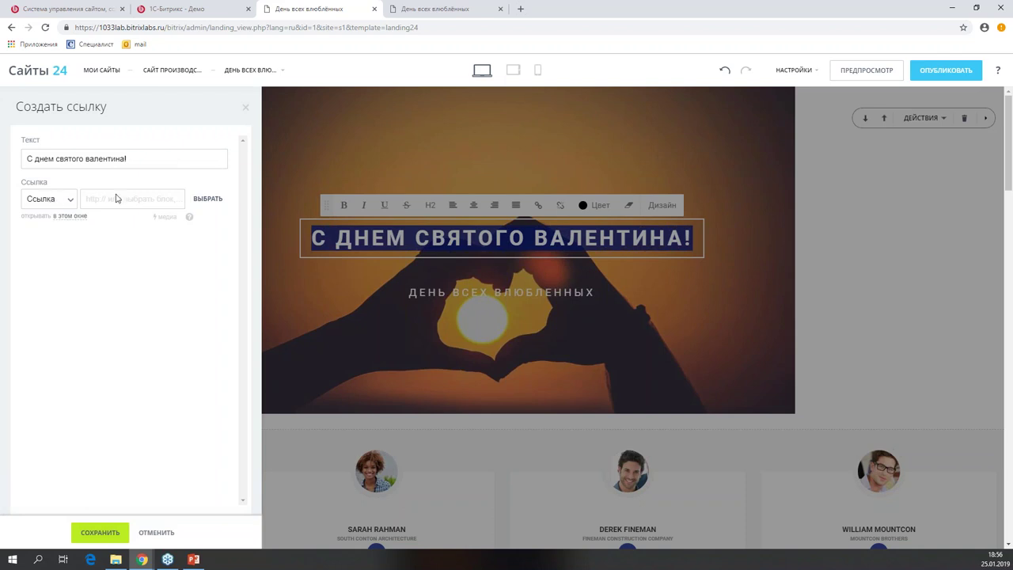
pyautogui.click(212, 201)
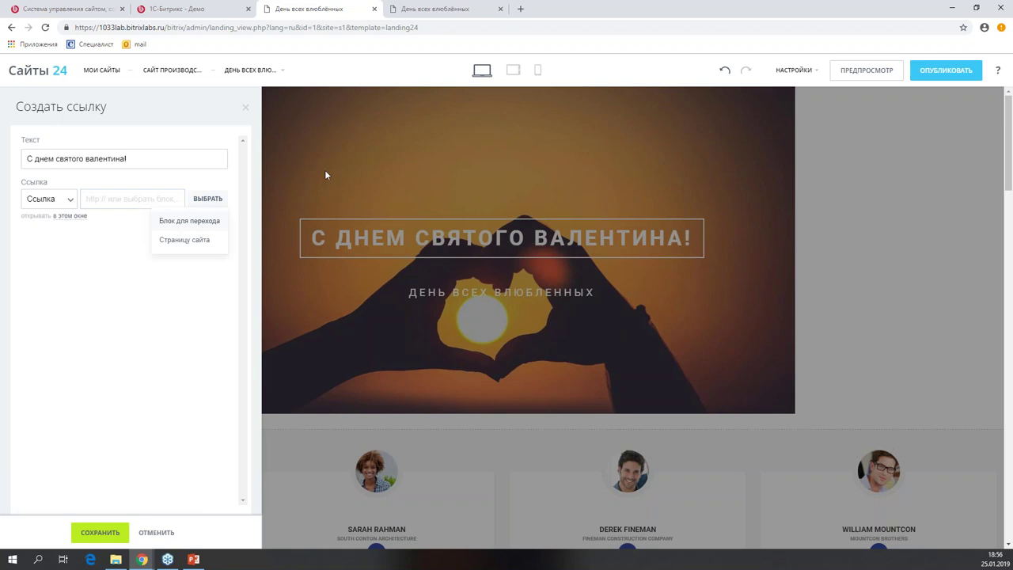
pyautogui.click(178, 221)
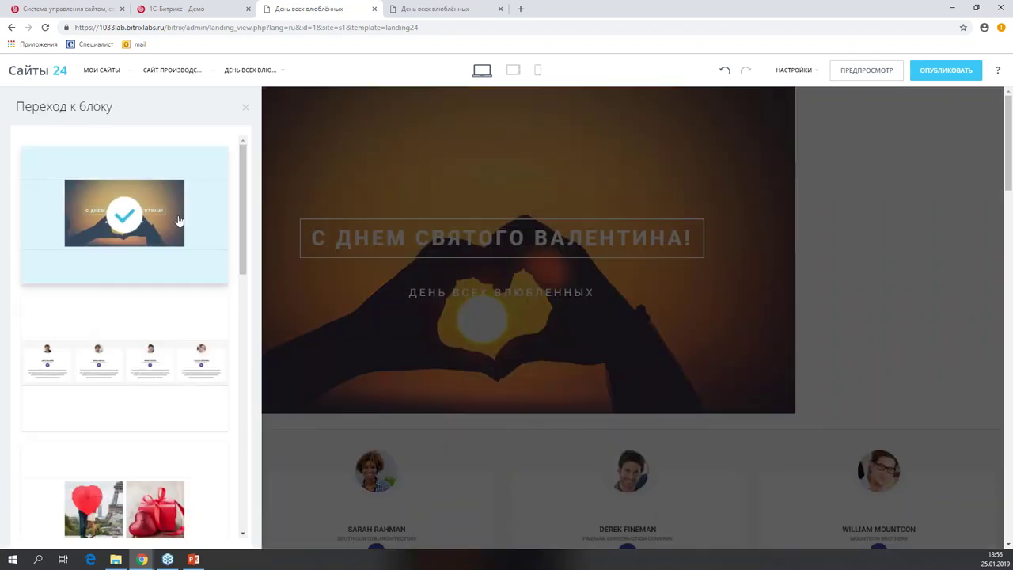
pyautogui.scroll(-2, 123, 212)
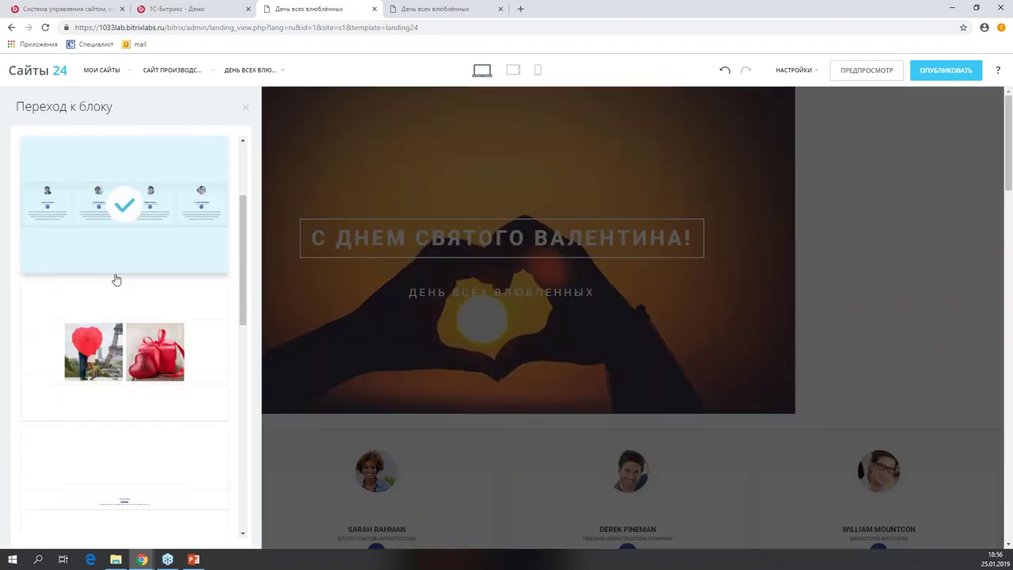
pyautogui.click(114, 212)
pyautogui.click(205, 200)
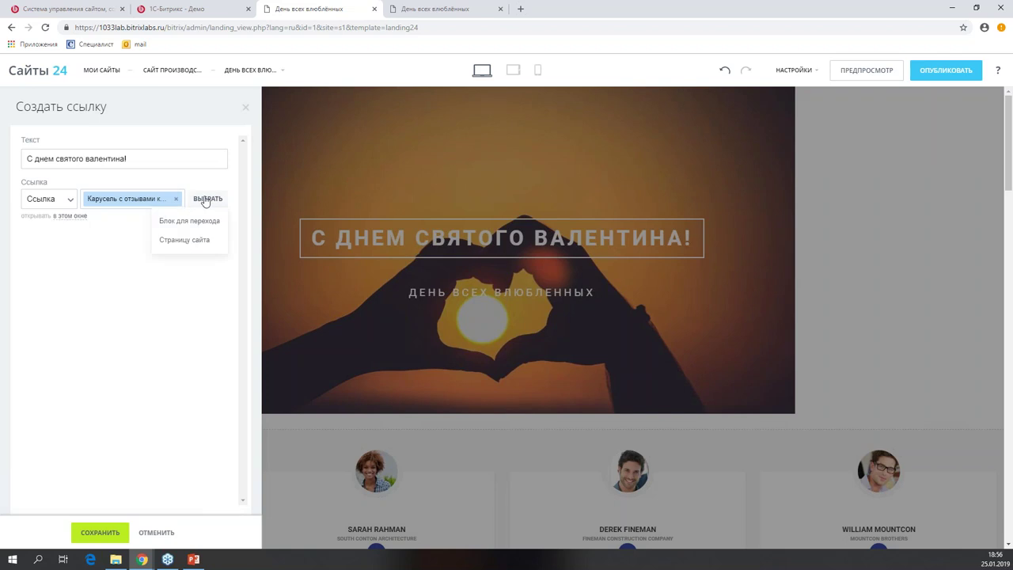
pyautogui.click(57, 183)
# Switch the heading's link type to "Телефон", clear the linked block, and leave the link settings without saving.
pyautogui.click(71, 201)
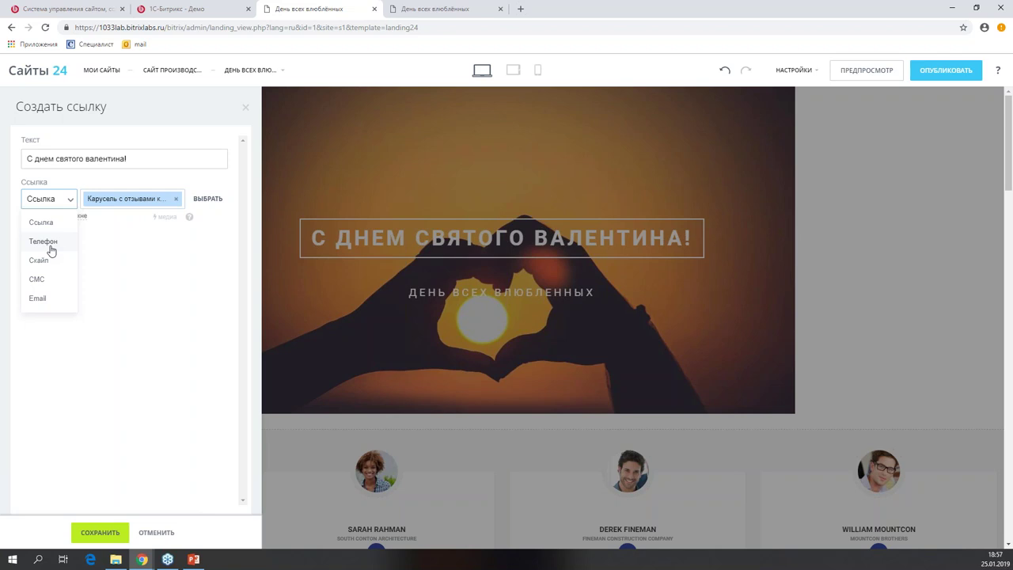
pyautogui.click(45, 241)
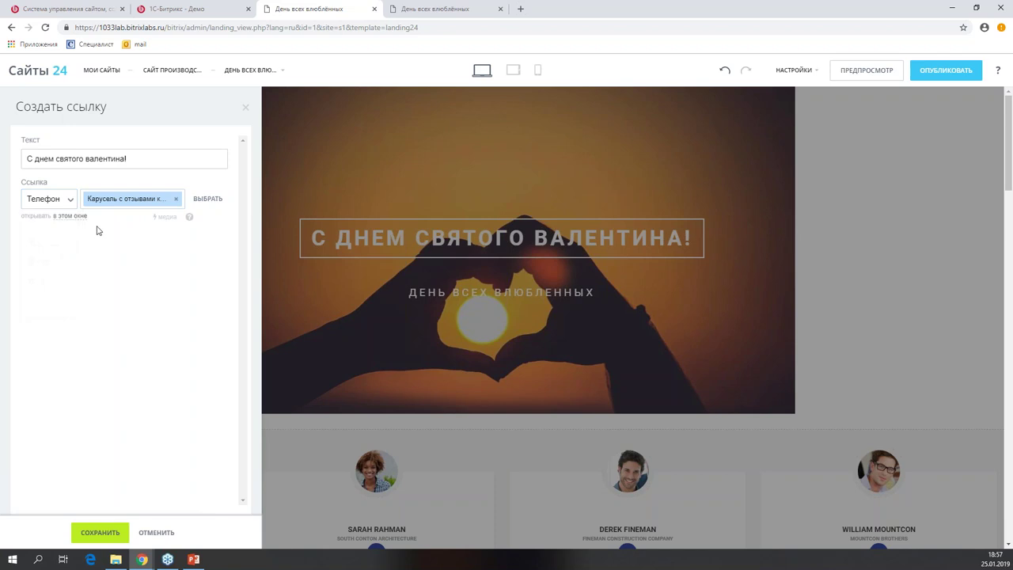
pyautogui.click(176, 200)
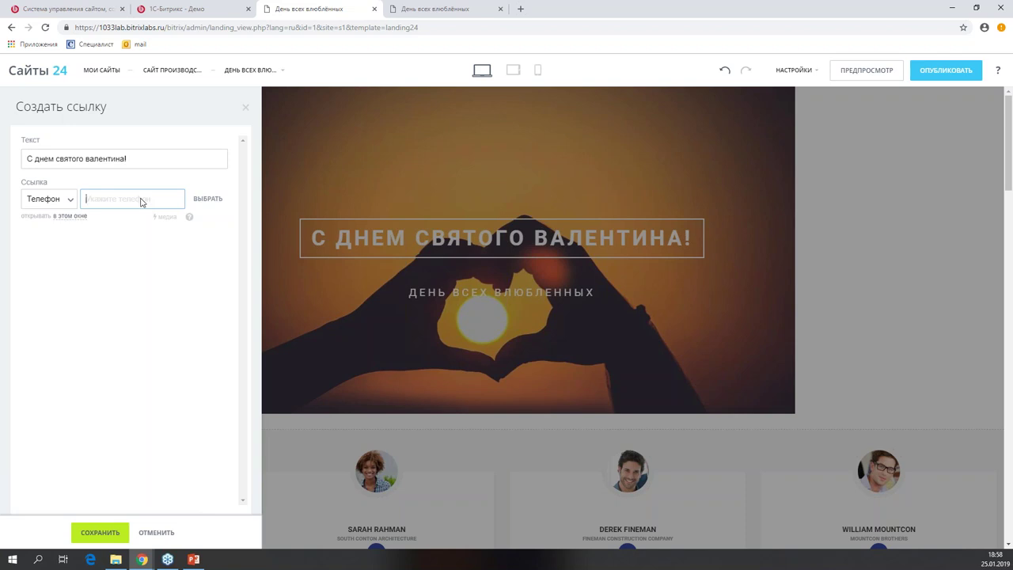
pyautogui.click(244, 111)
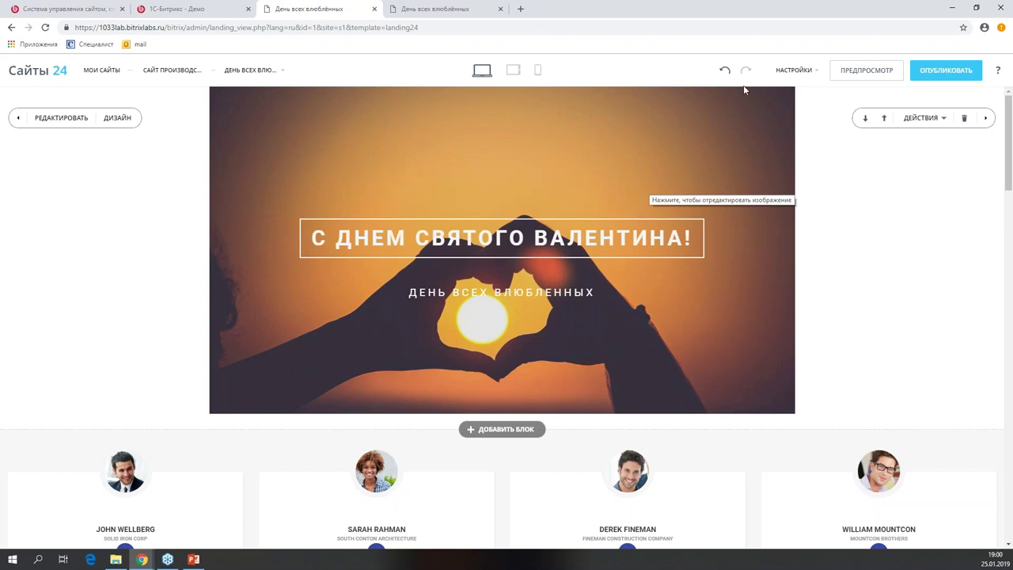
# Open the page settings and examine the social network preview's image sources and the available colour palettes.
pyautogui.click(814, 76)
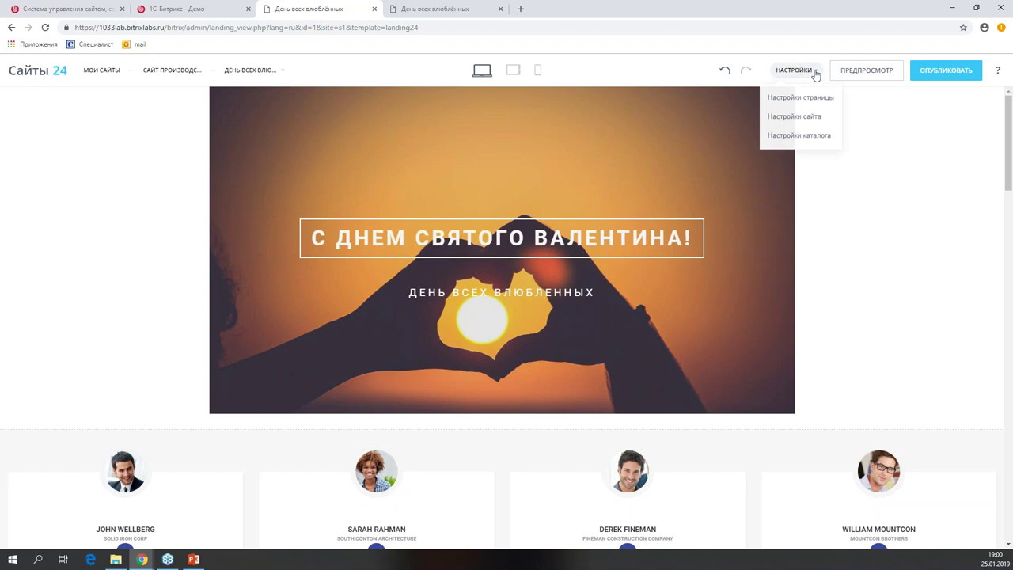
pyautogui.click(788, 97)
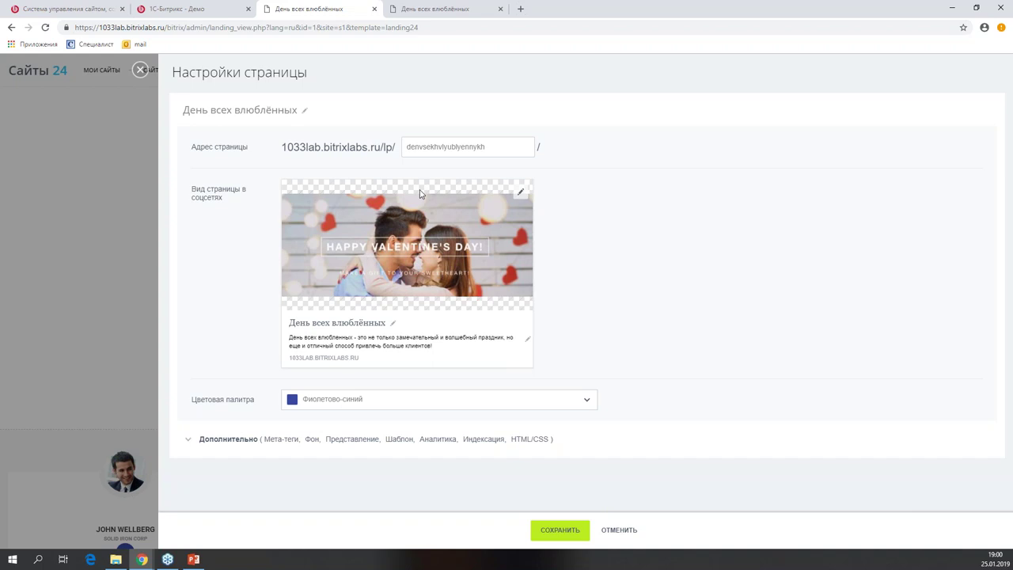
pyautogui.click(519, 194)
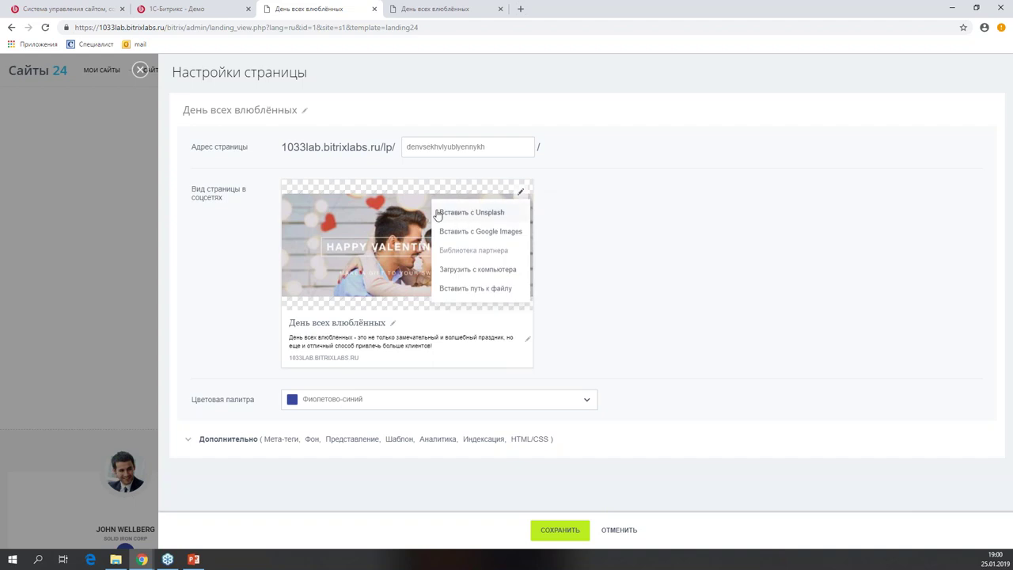
pyautogui.click(392, 323)
pyautogui.click(373, 347)
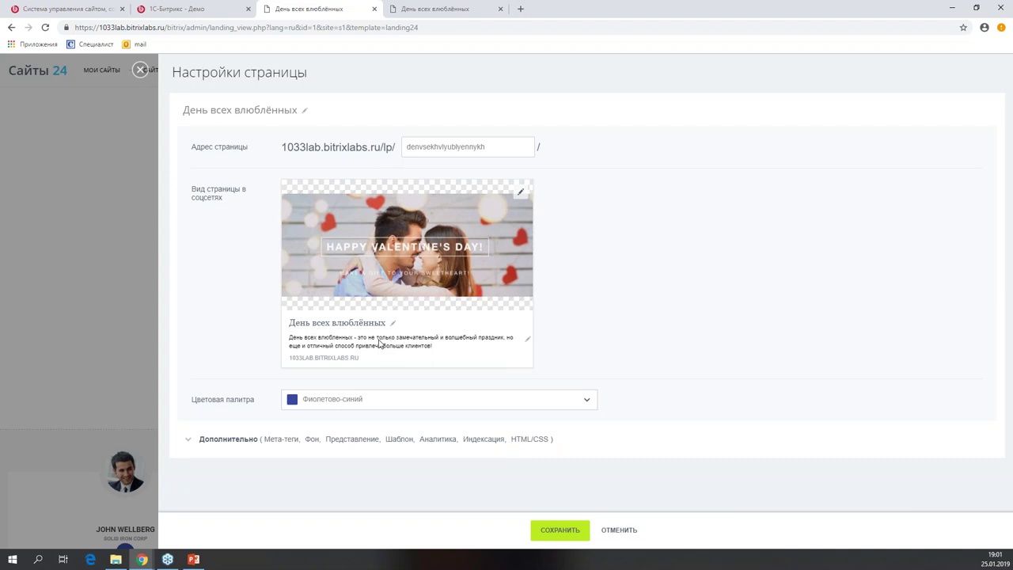
pyautogui.click(386, 402)
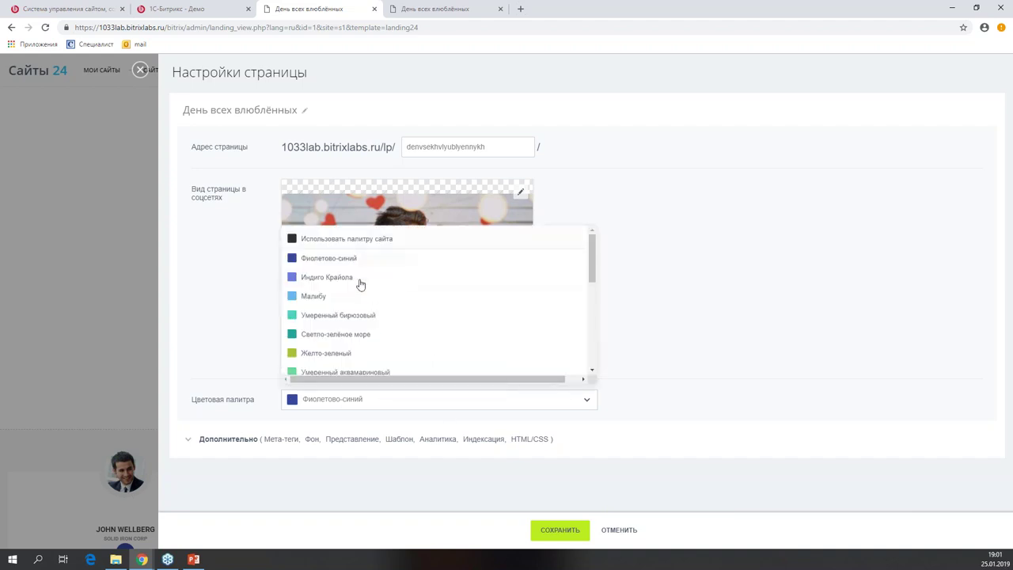
pyautogui.click(618, 262)
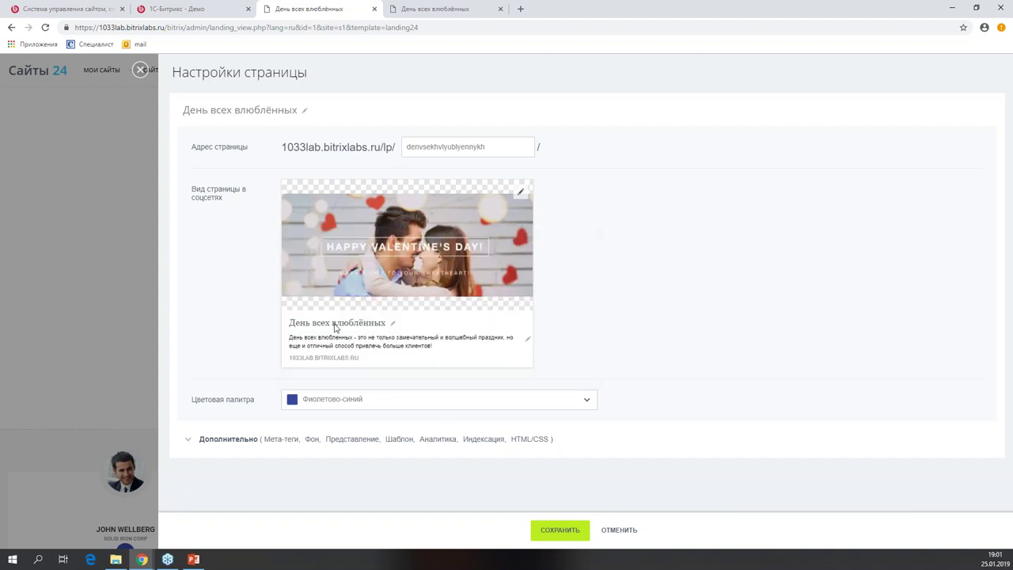
# Expand the additional page settings and enable "Настроить мета-теги" for the landing page.
pyautogui.click(220, 441)
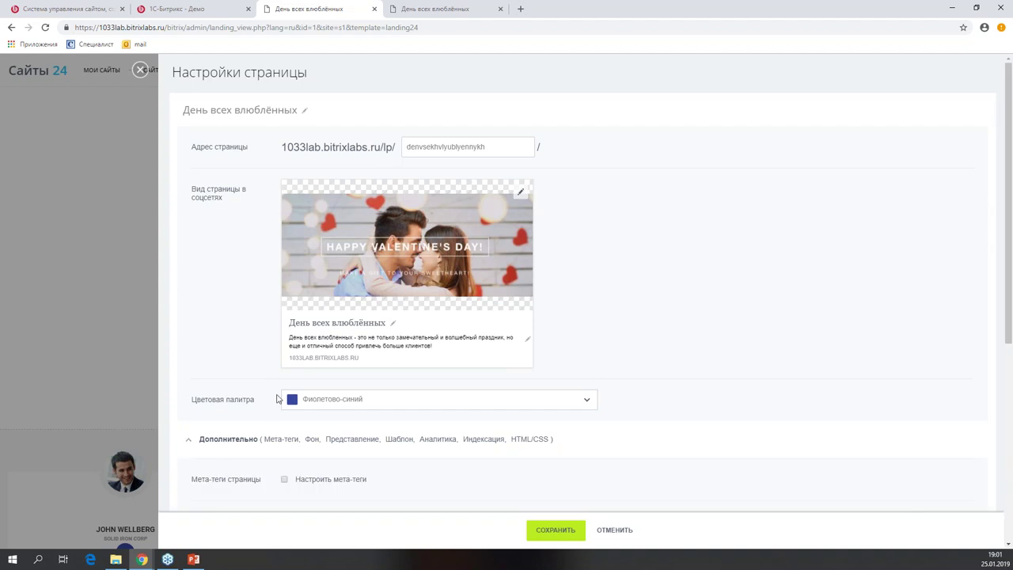
pyautogui.scroll(-3, 280, 375)
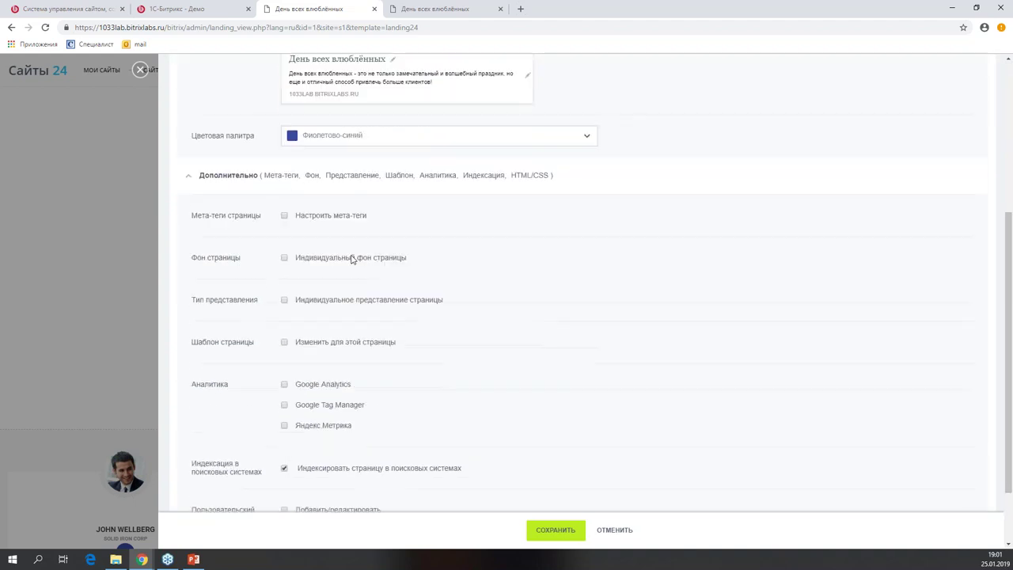
pyautogui.scroll(-1, 330, 219)
pyautogui.click(284, 132)
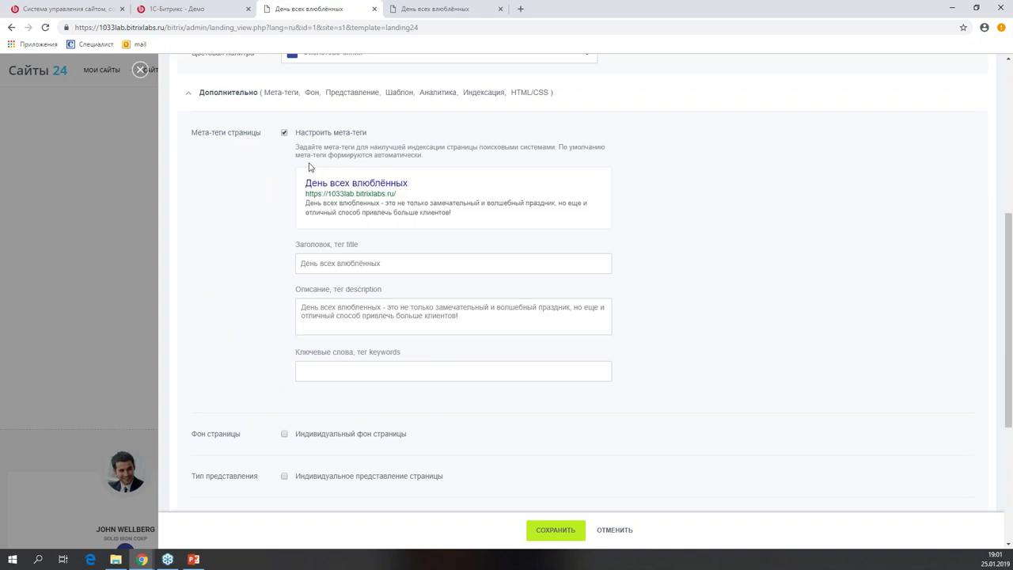
# Enable Google Analytics and the custom HTML and CSS option ("Добавить/редактировать") for the page.
pyautogui.scroll(-3, 262, 262)
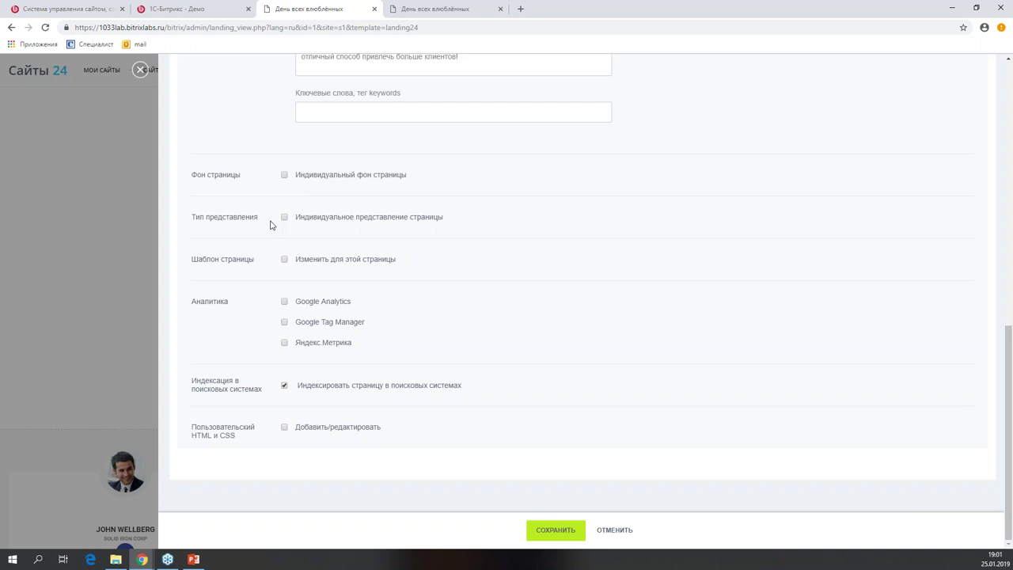
pyautogui.click(284, 301)
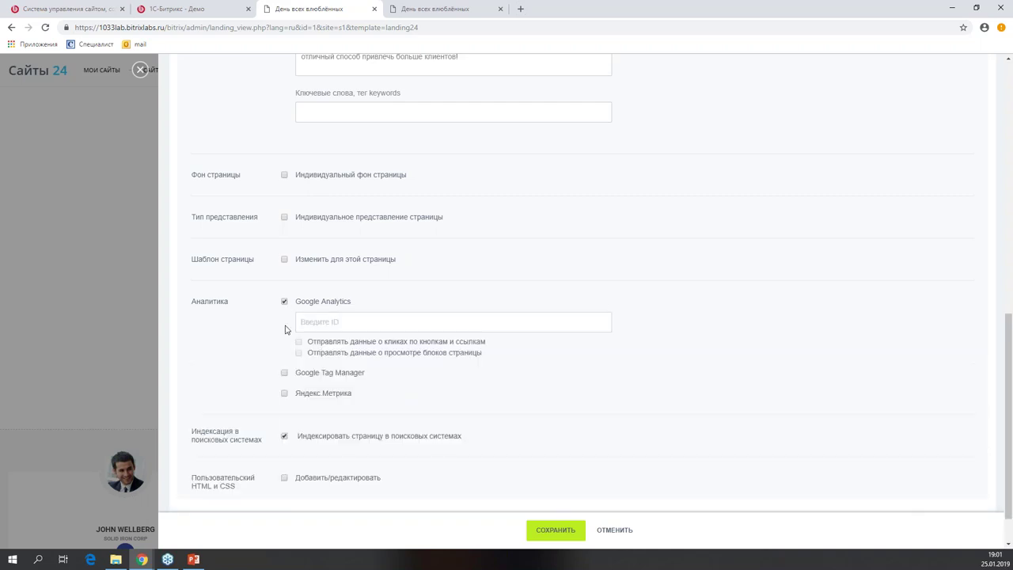
pyautogui.scroll(-1, 285, 329)
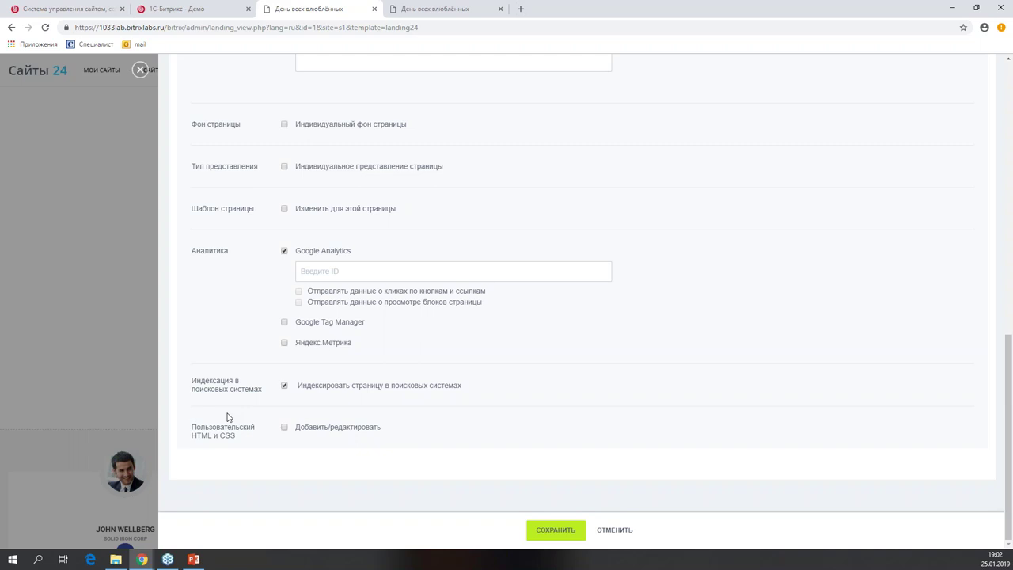
pyautogui.click(284, 427)
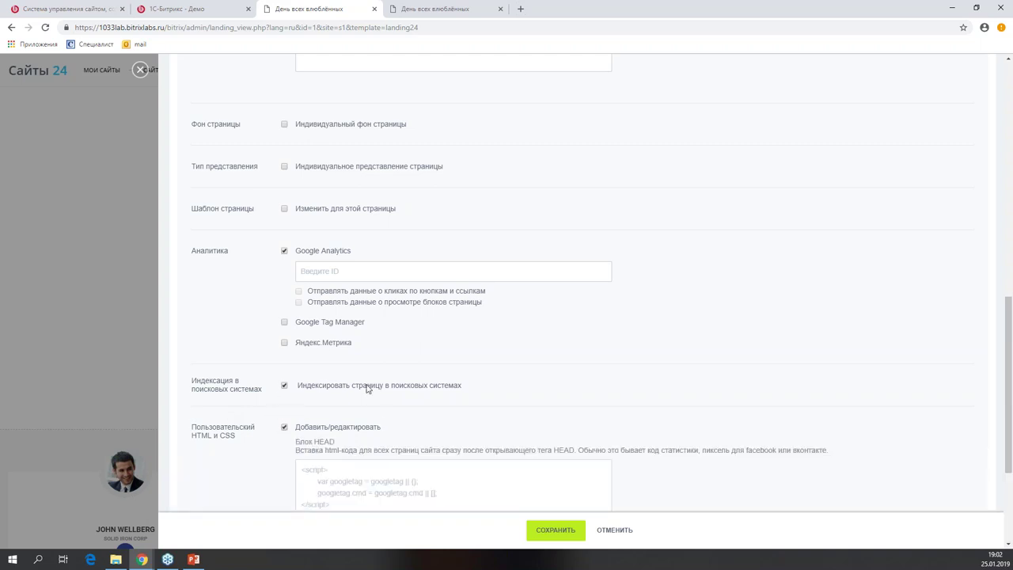
pyautogui.scroll(-2, 369, 389)
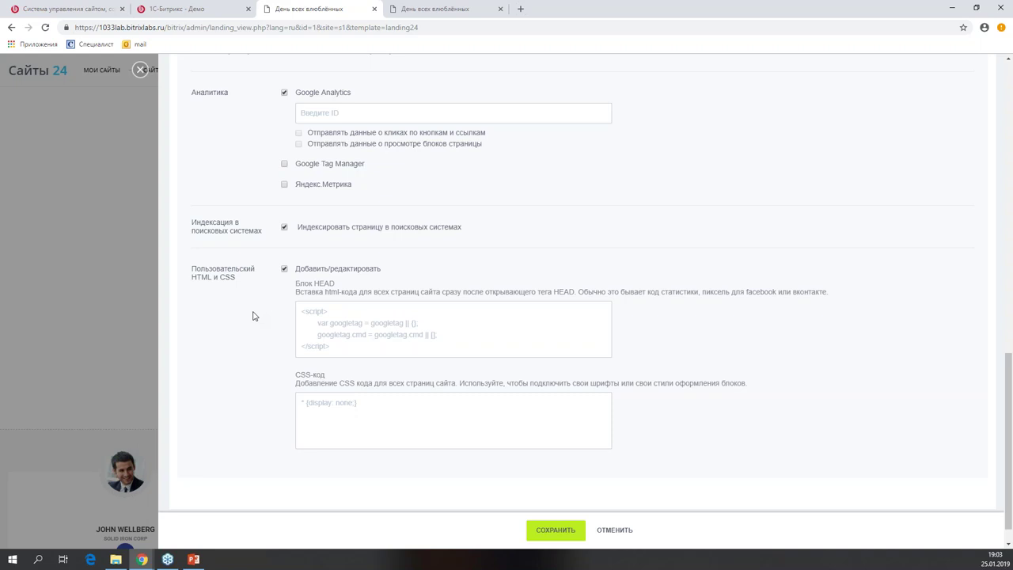
# Review the additional page settings, then close the page settings without saving.
pyautogui.scroll(2, 443, 265)
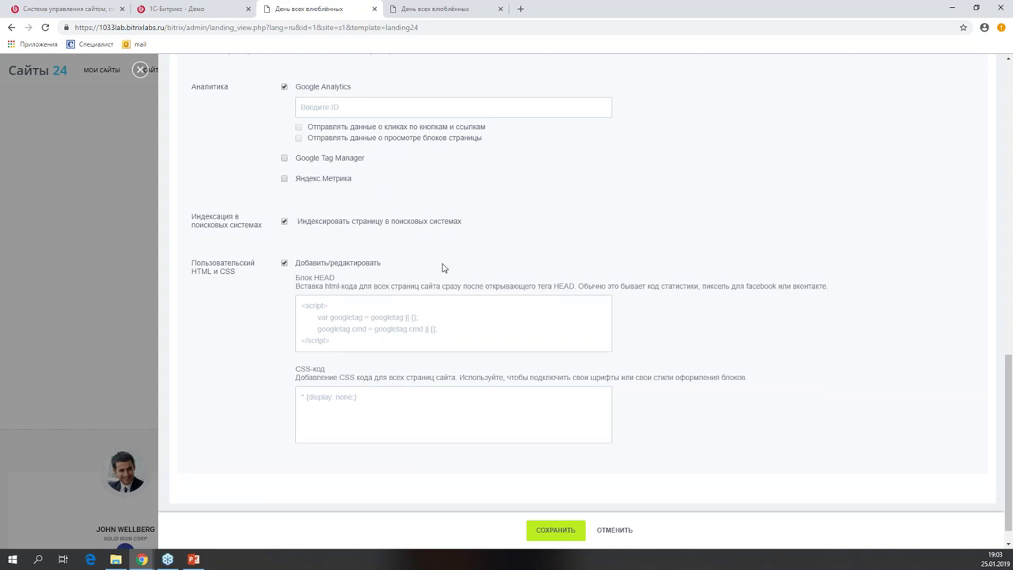
pyautogui.scroll(-2, 283, 313)
pyautogui.scroll(6, 288, 308)
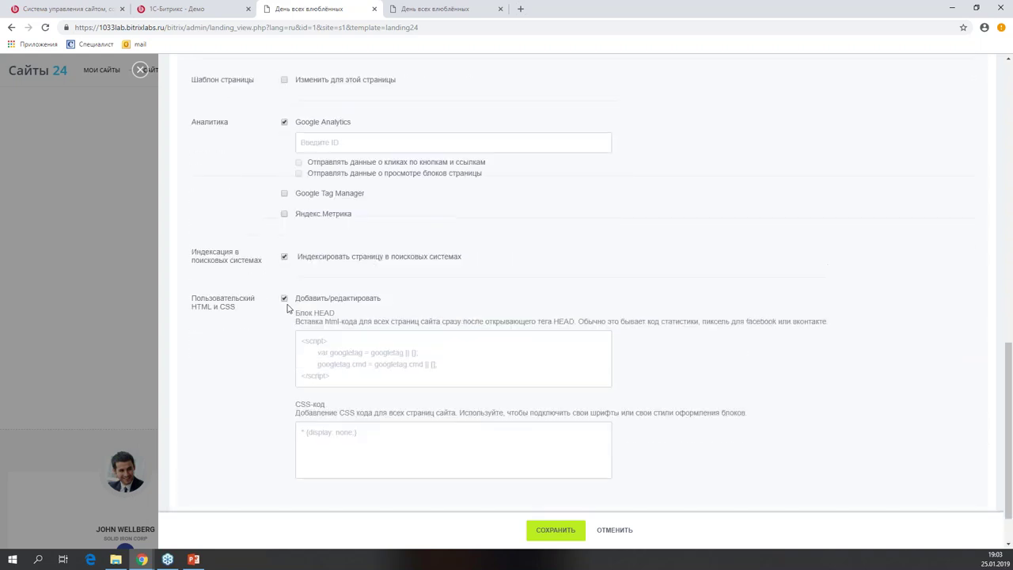
pyautogui.scroll(10, 295, 308)
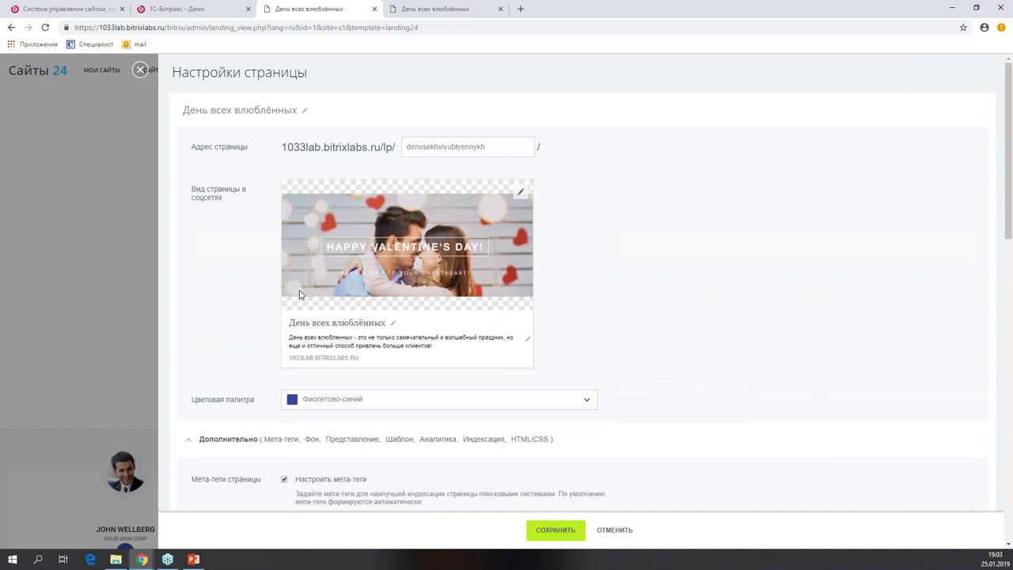
pyautogui.click(140, 69)
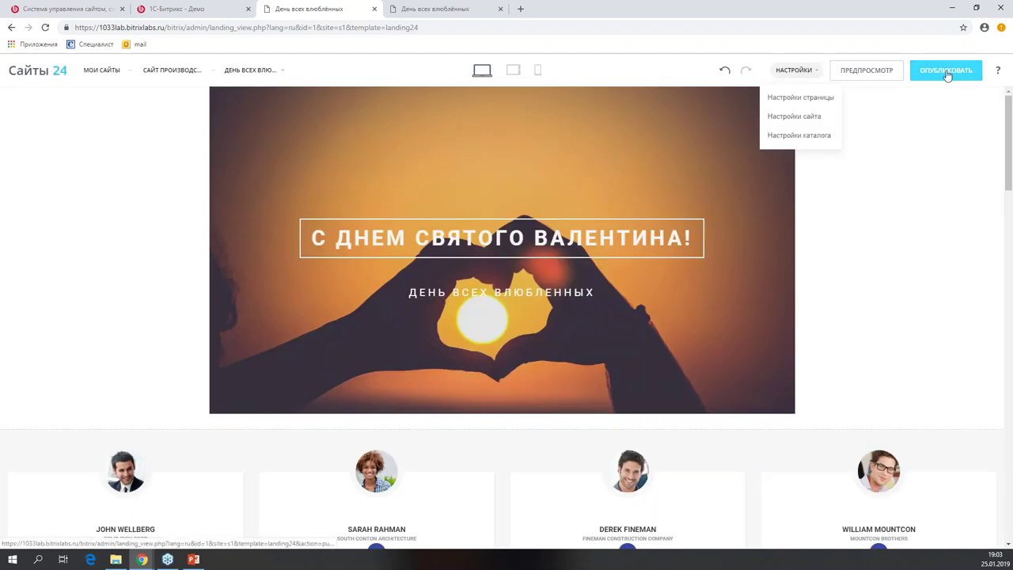
# Publish the landing page again and look through the published version down to its footer.
pyautogui.click(866, 69)
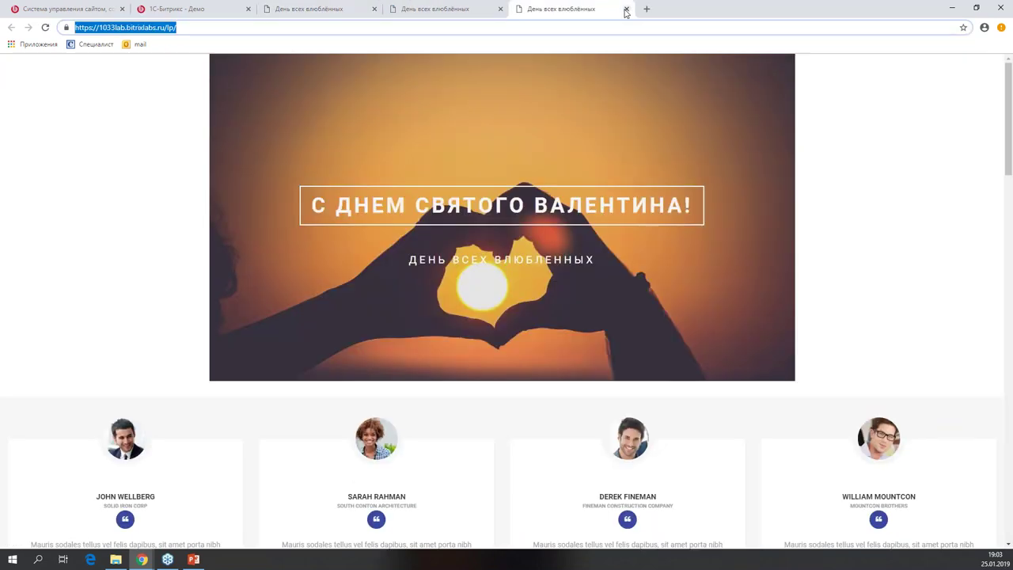
pyautogui.click(625, 9)
pyautogui.scroll(-10, 470, 235)
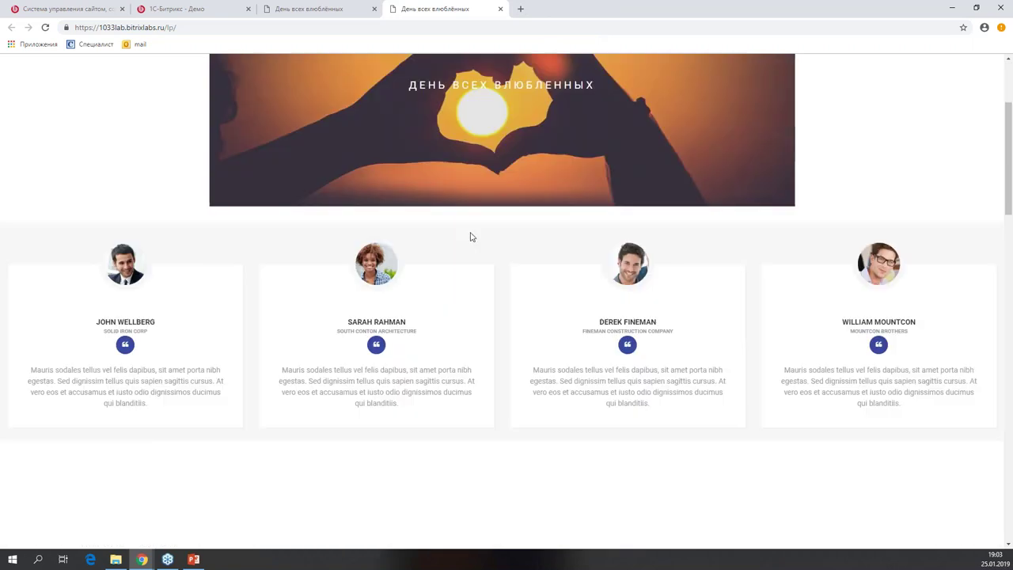
pyautogui.scroll(-15, 475, 213)
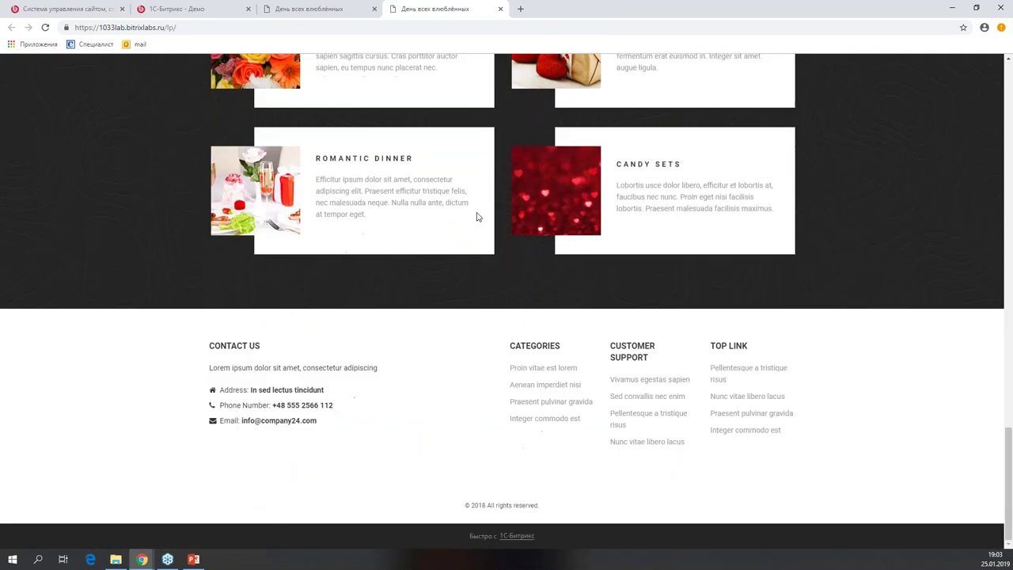
pyautogui.scroll(3, 477, 414)
pyautogui.scroll(15, 477, 413)
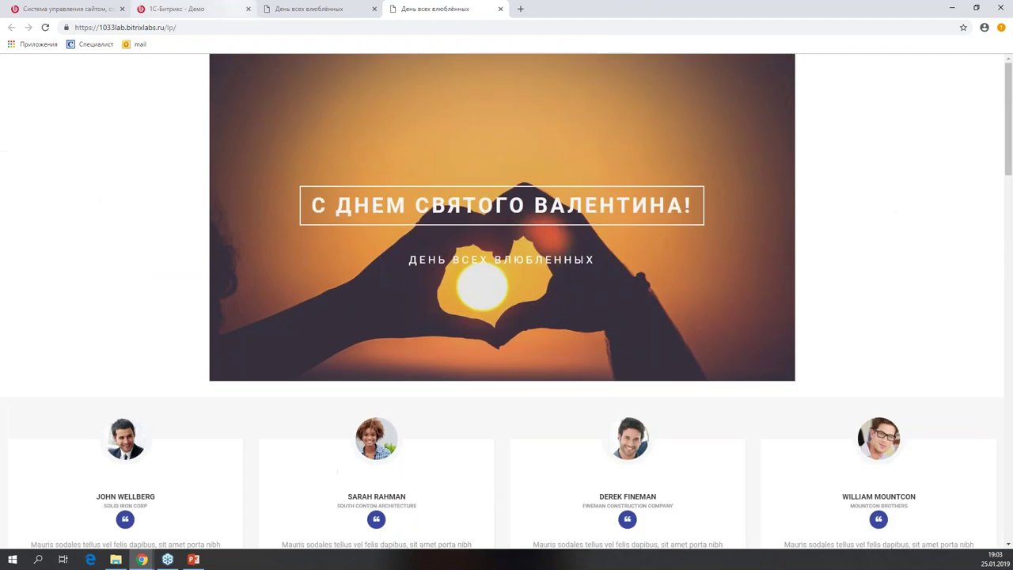
pyautogui.click(126, 27)
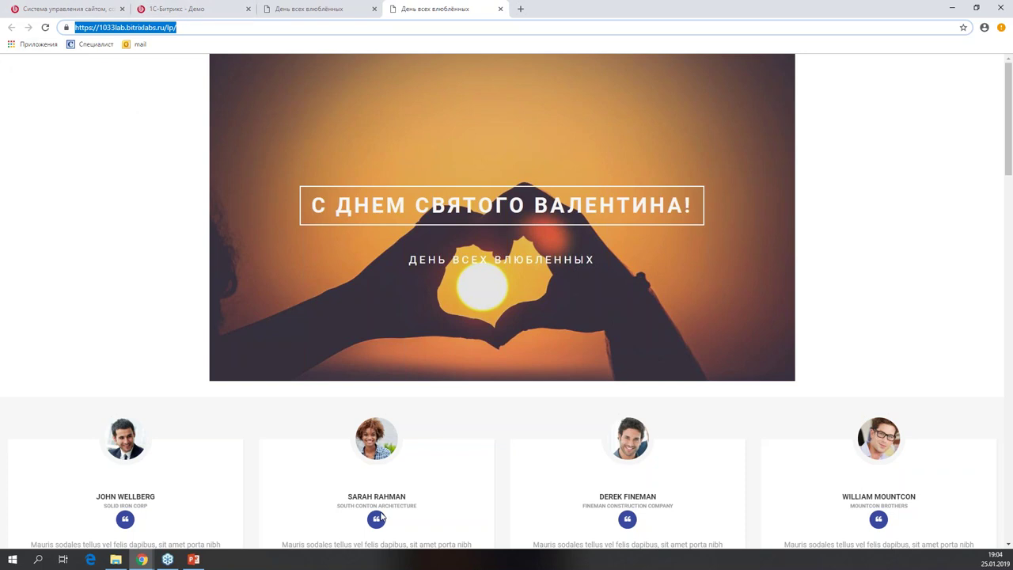
pyautogui.click(194, 560)
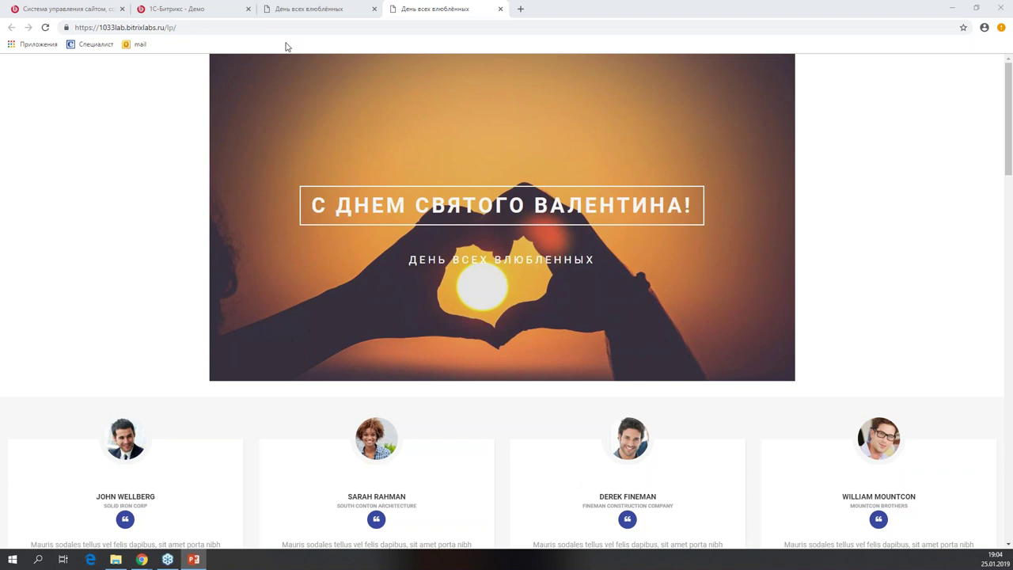
pyautogui.click(252, 30)
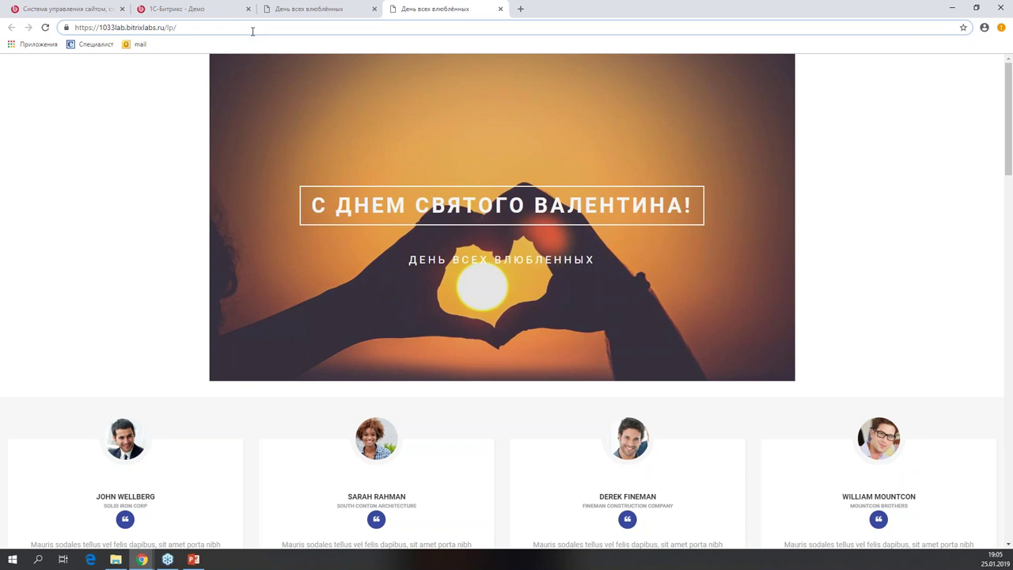
# Return to the landing page editor, examine the address choices in the site settings, and close them without saving.
pyautogui.click(294, 8)
pyautogui.click(794, 70)
pyautogui.click(794, 116)
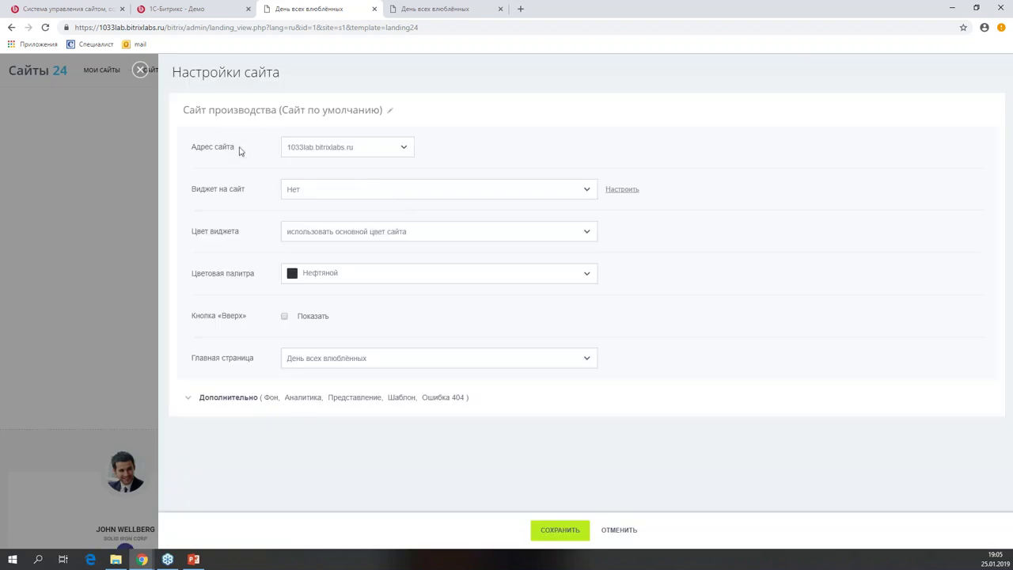
pyautogui.click(398, 149)
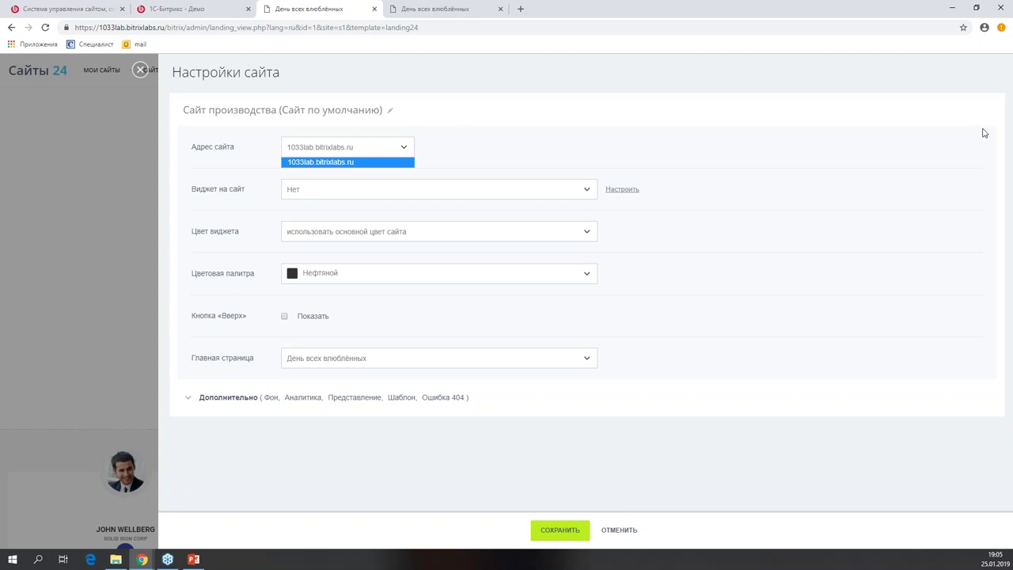
pyautogui.hotkey('alt', 'Tab')
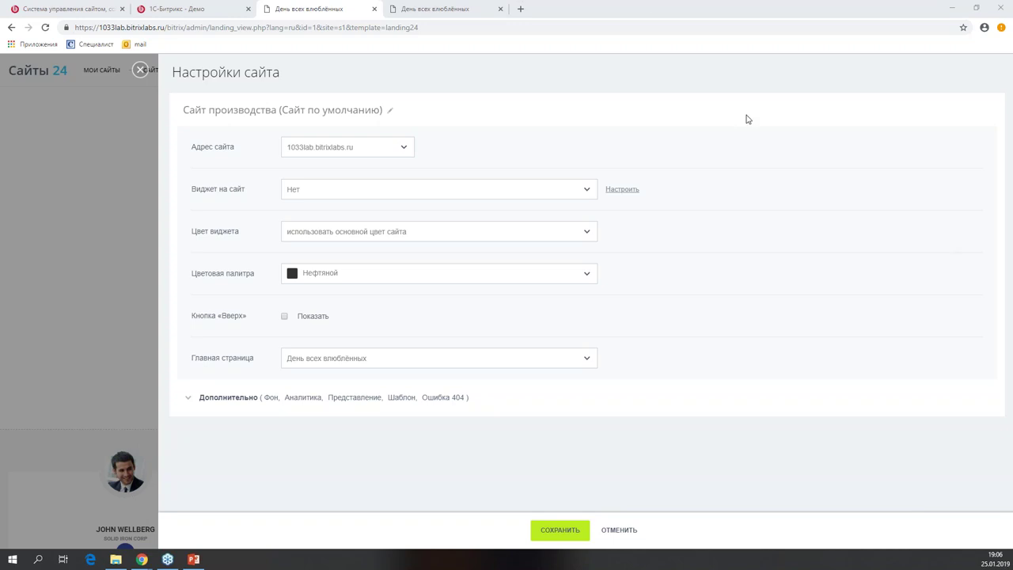
pyautogui.click(319, 150)
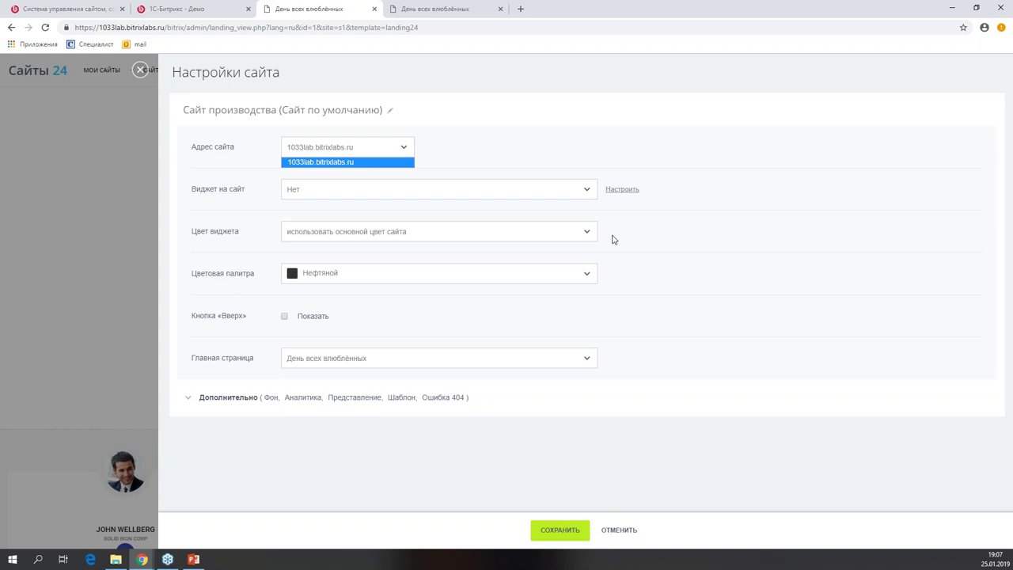
pyautogui.click(141, 69)
pyautogui.click(141, 69)
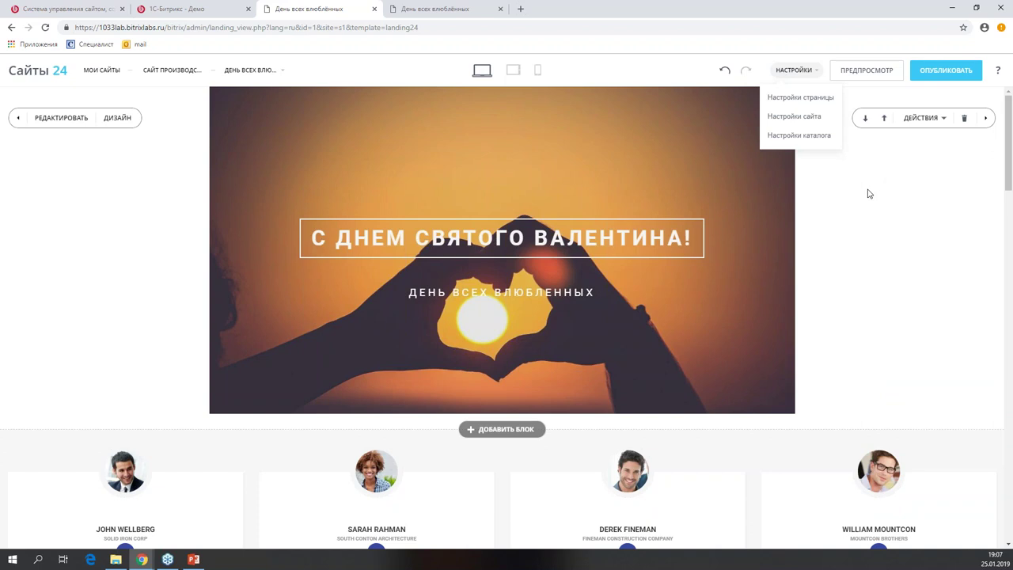
# Switch to the PowerPoint presentation.
pyautogui.click(203, 561)
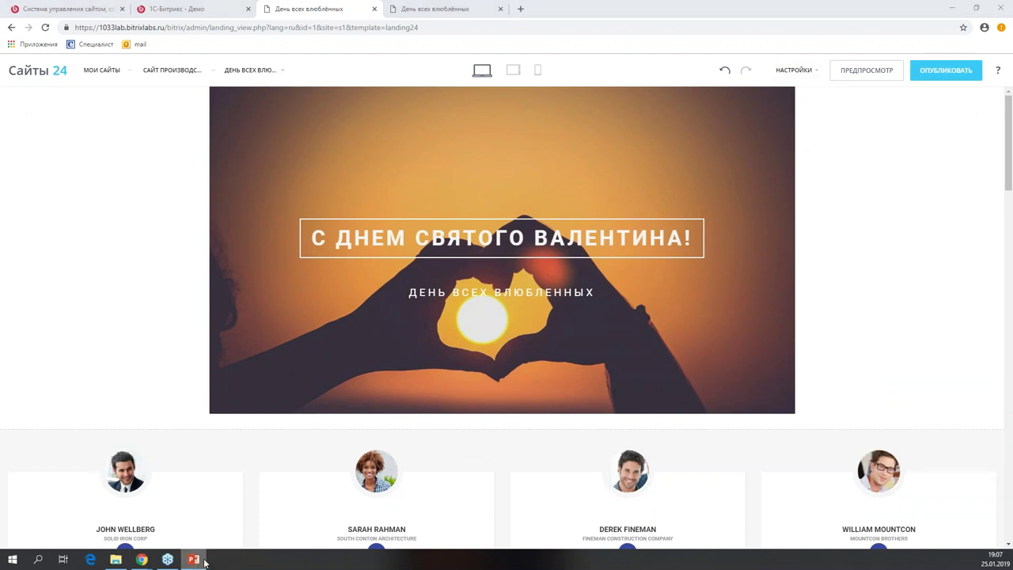